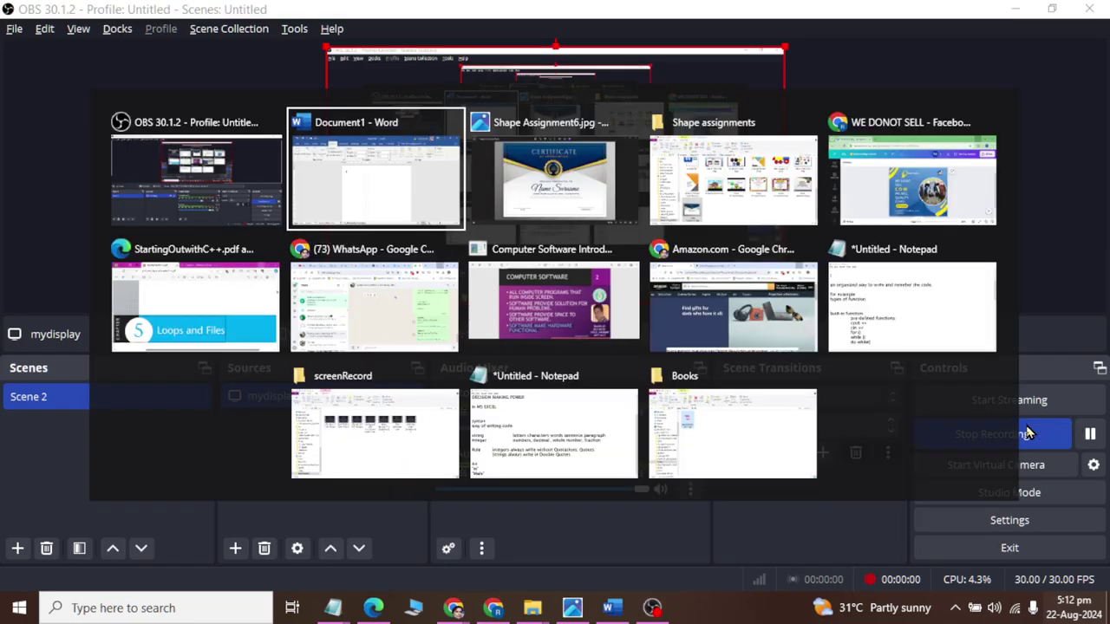
key(alt+Tab)
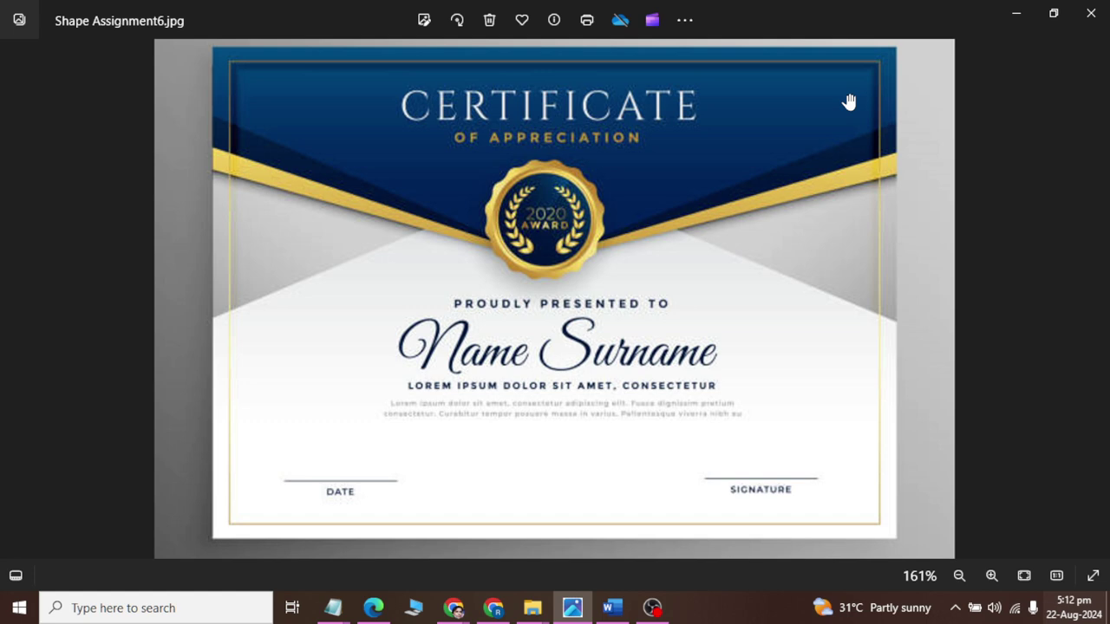
Return to the blank Word document and set Landscape orientation with Narrow margins.
click(613, 607)
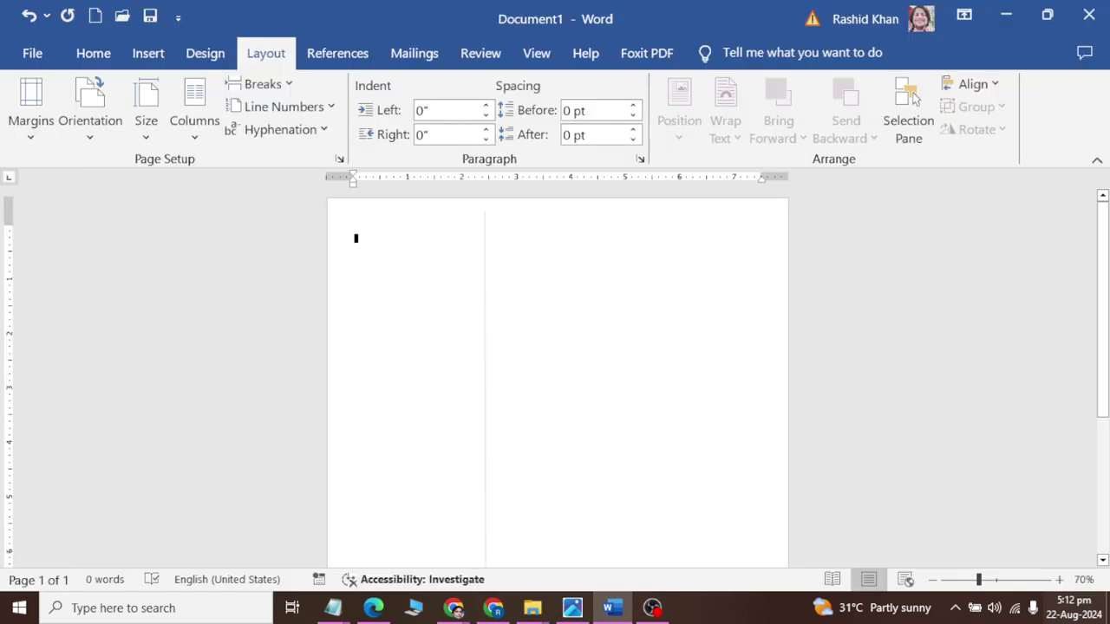
click(147, 122)
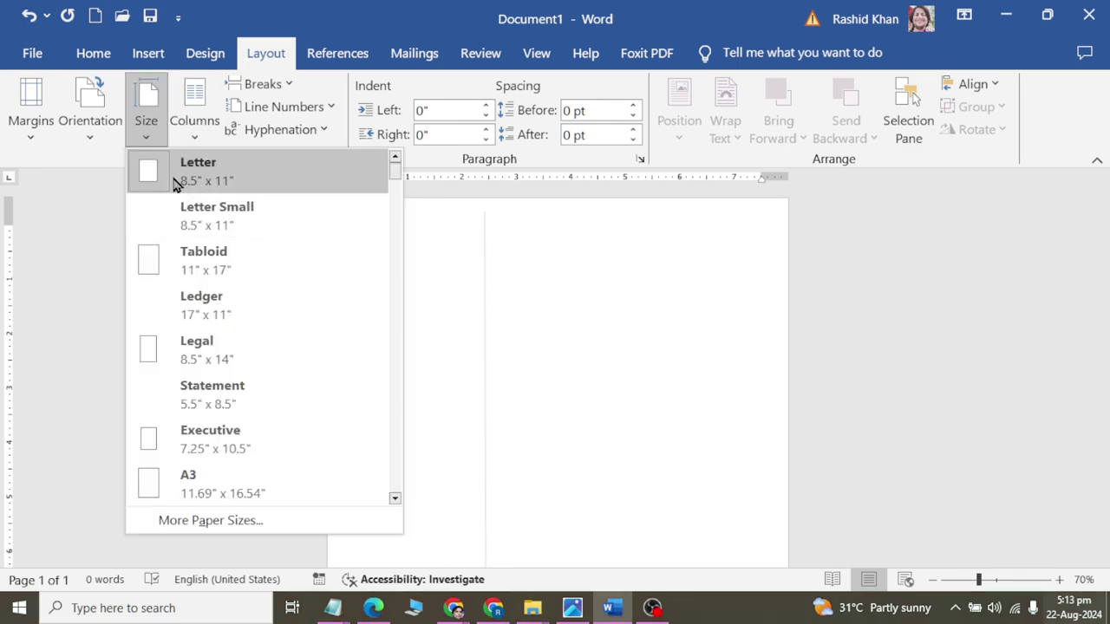
click(87, 145)
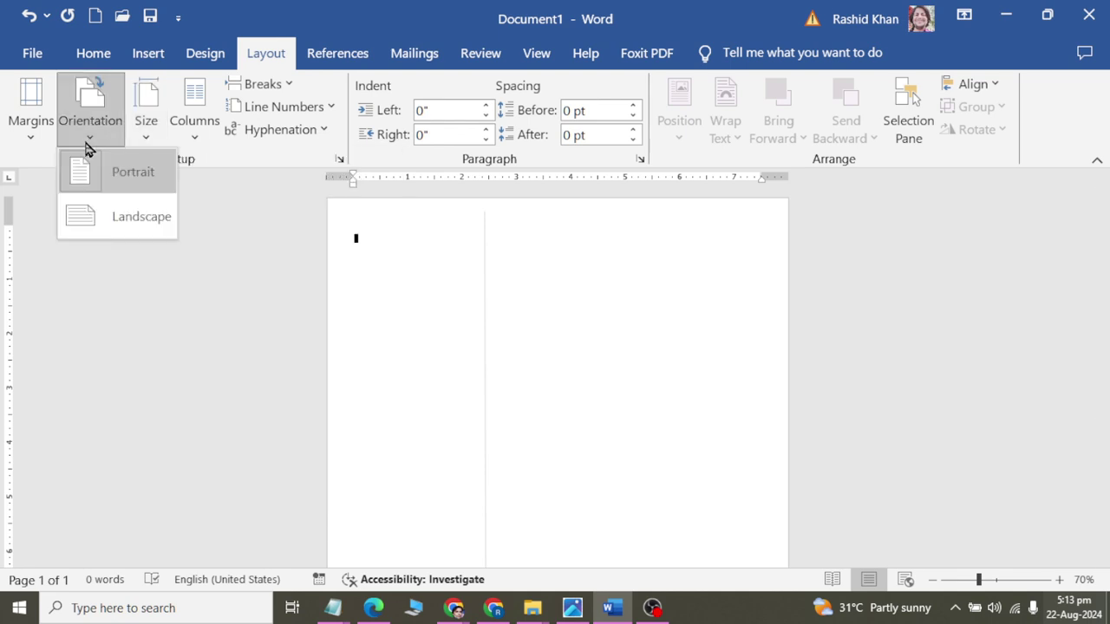
click(80, 233)
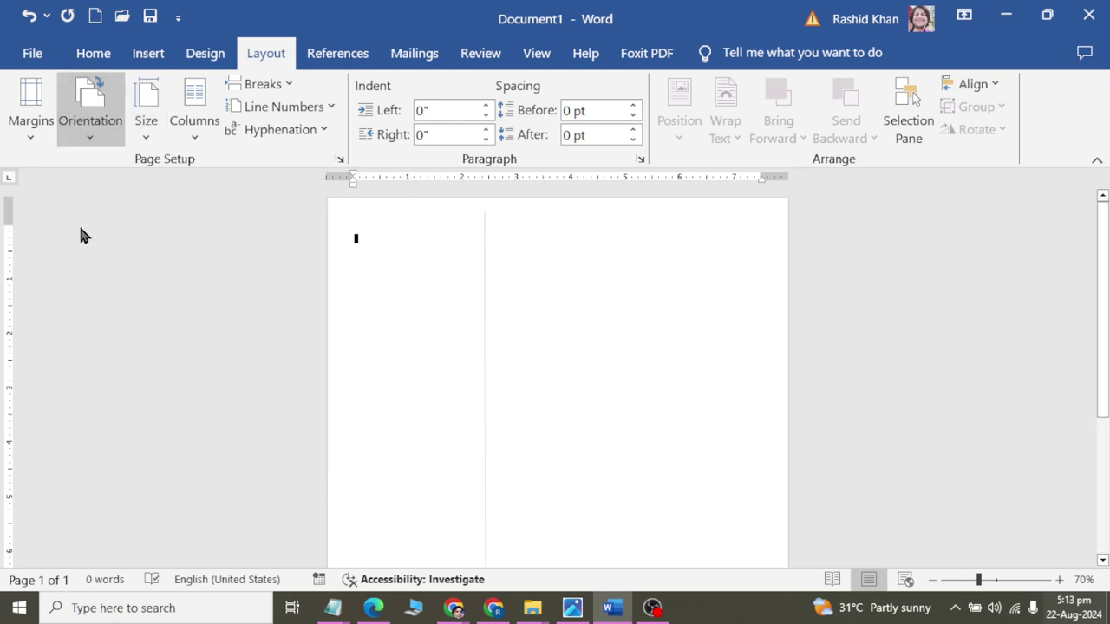
click(37, 130)
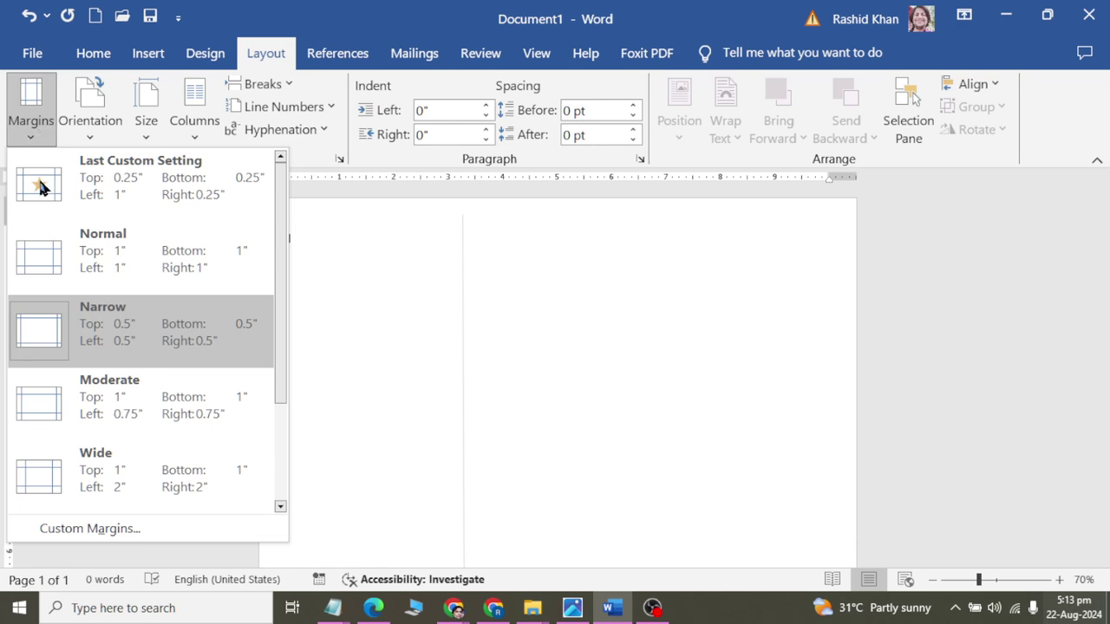
click(46, 336)
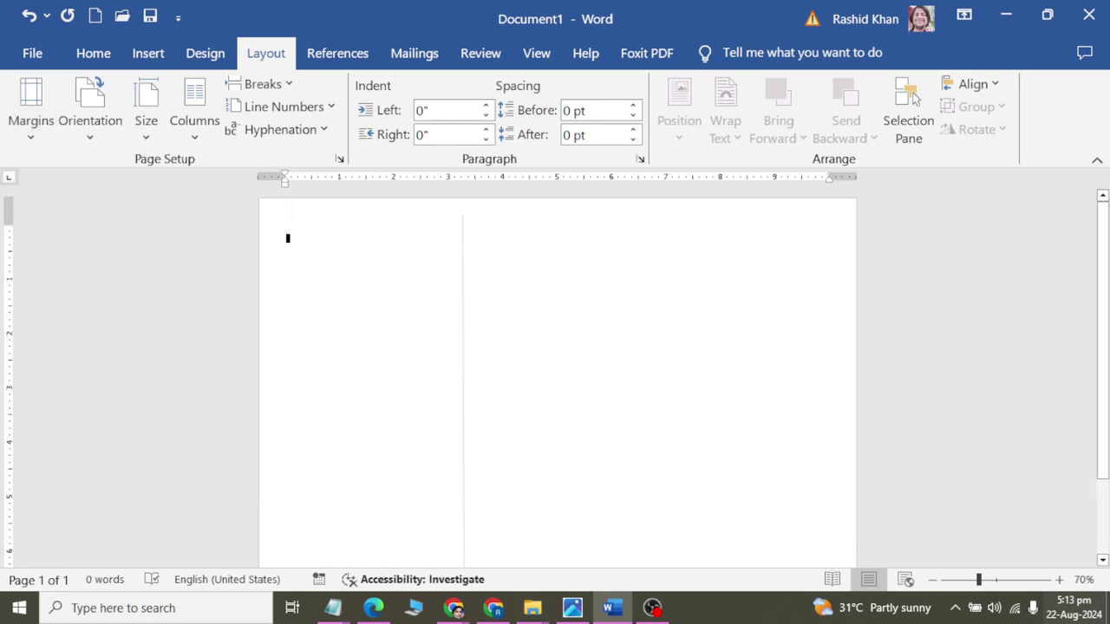
scroll(379, 242, up, 3)
click(379, 243)
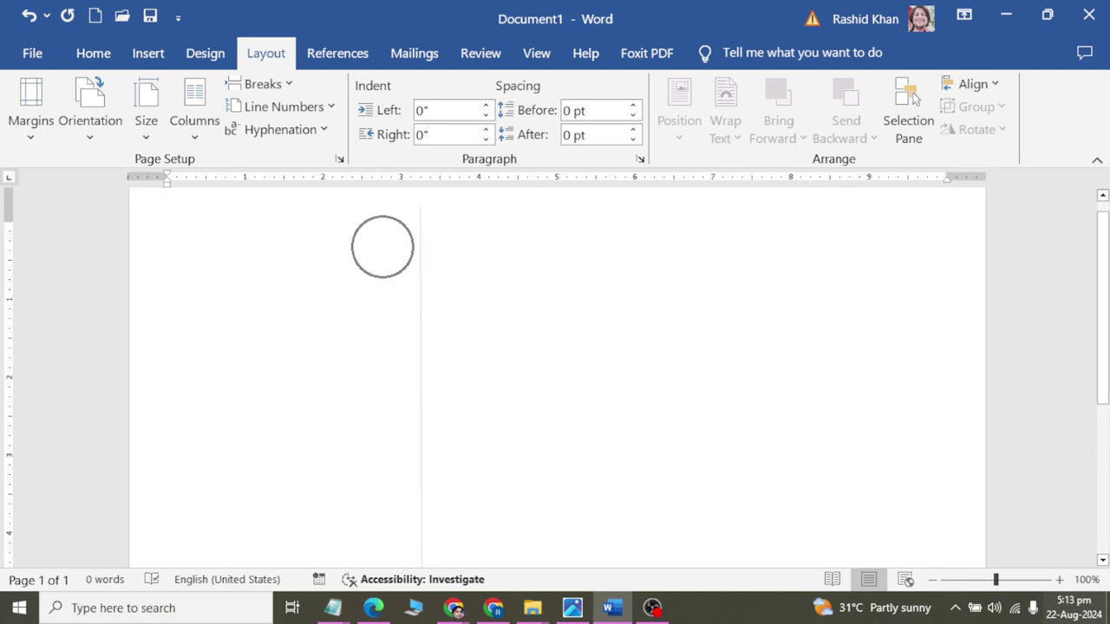
Draw a pentagon arrow shape on the page.
click(130, 51)
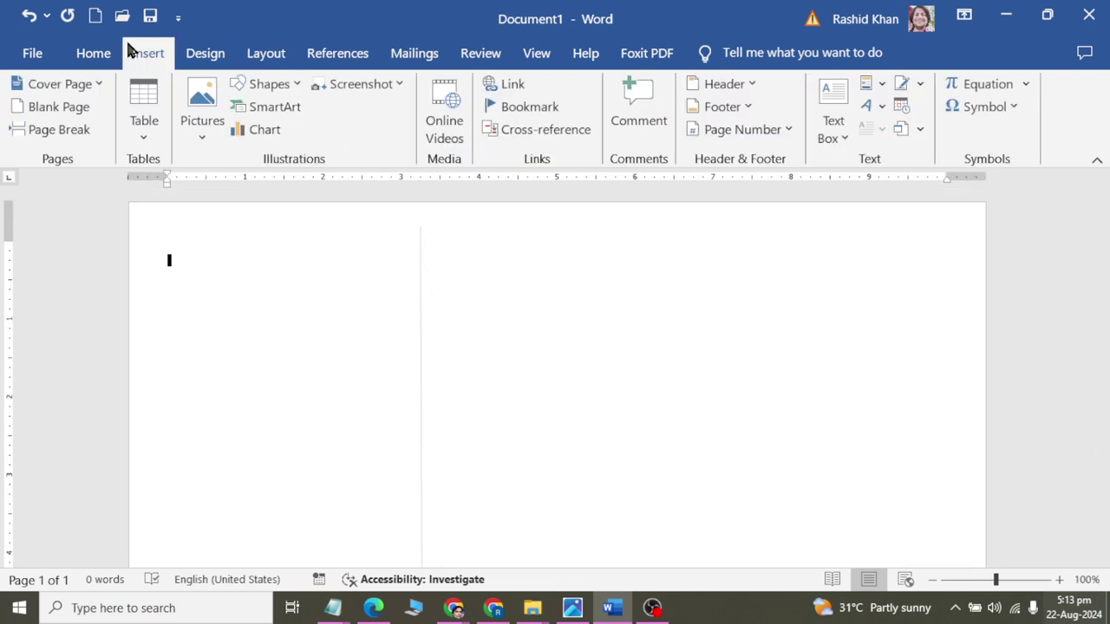
click(271, 90)
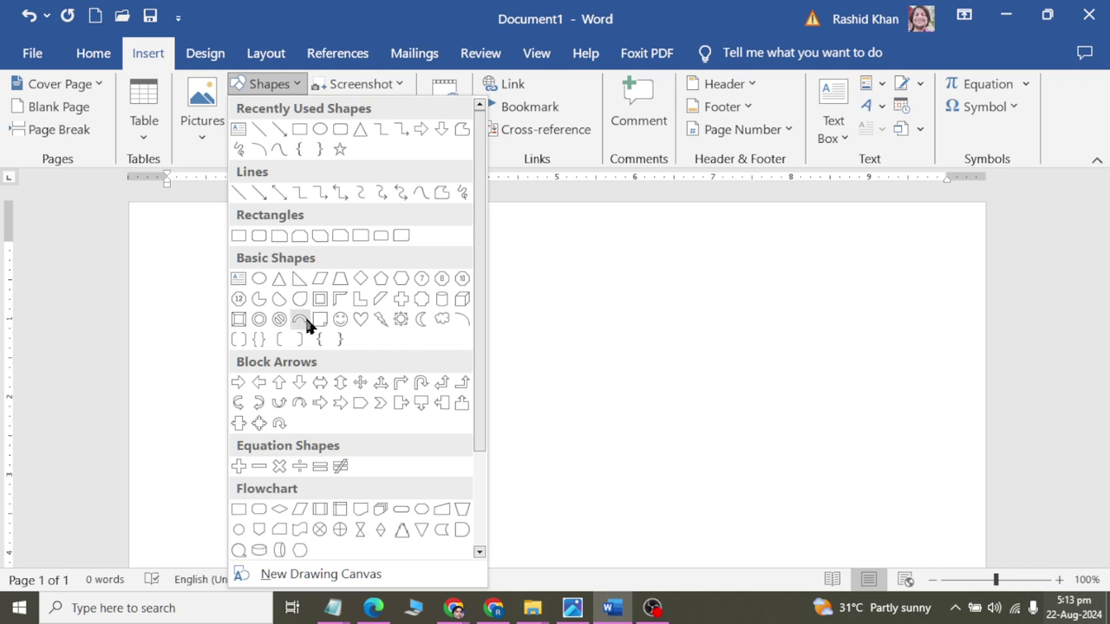
click(360, 403)
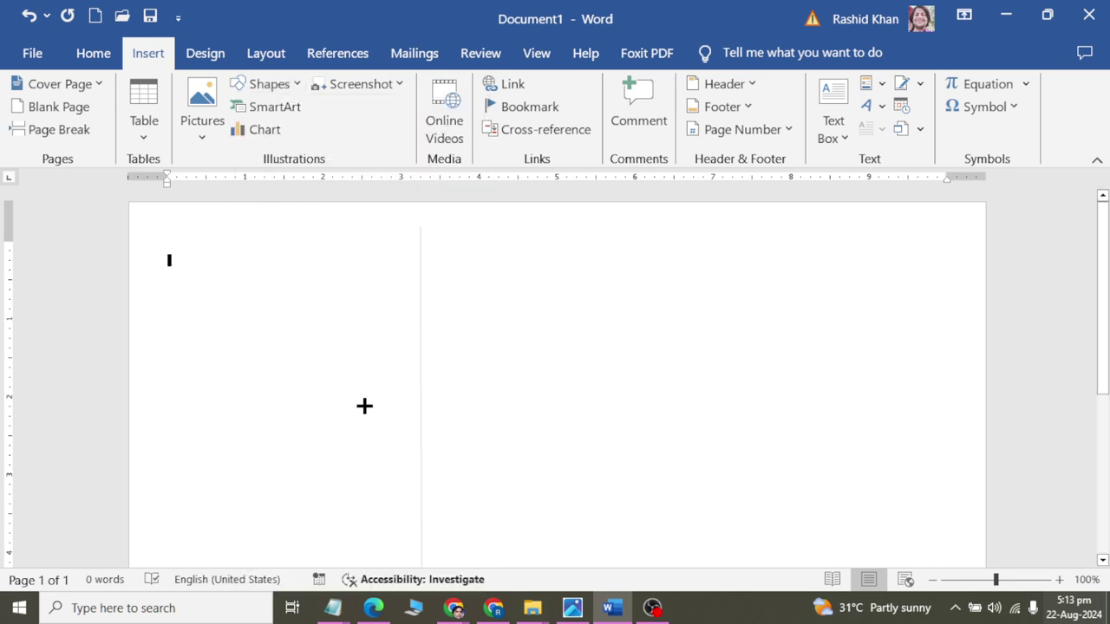
drag(319, 304, 452, 418)
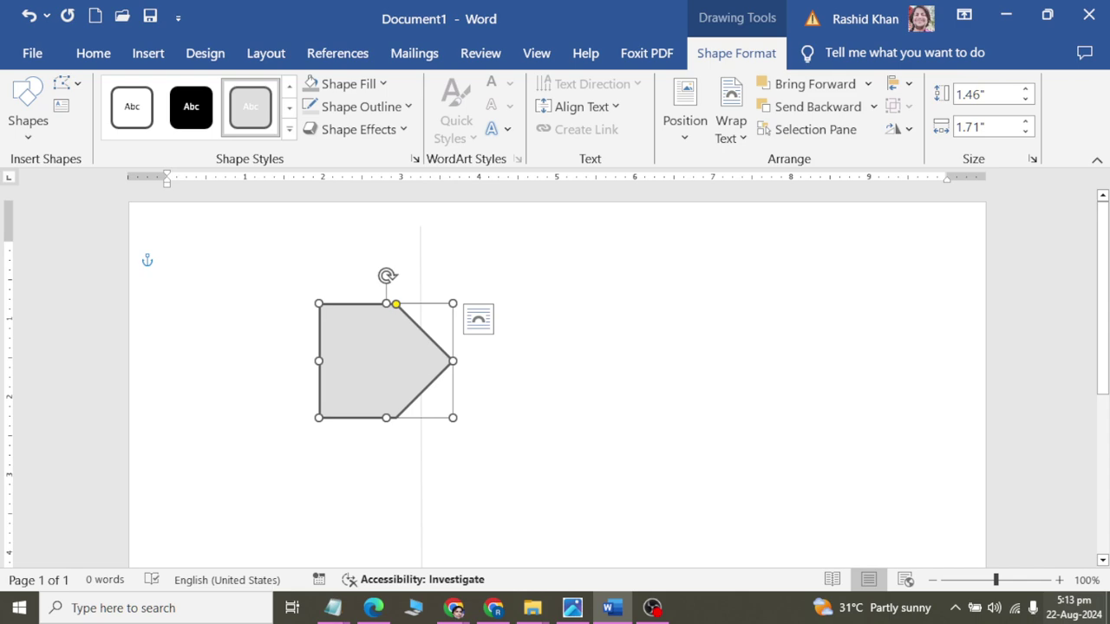
Rotate the pentagon to point downward and position it at Top Center.
mouse_move(385, 275)
mouse_down()
mouse_move(508, 359)
mouse_move(509, 379)
mouse_up()
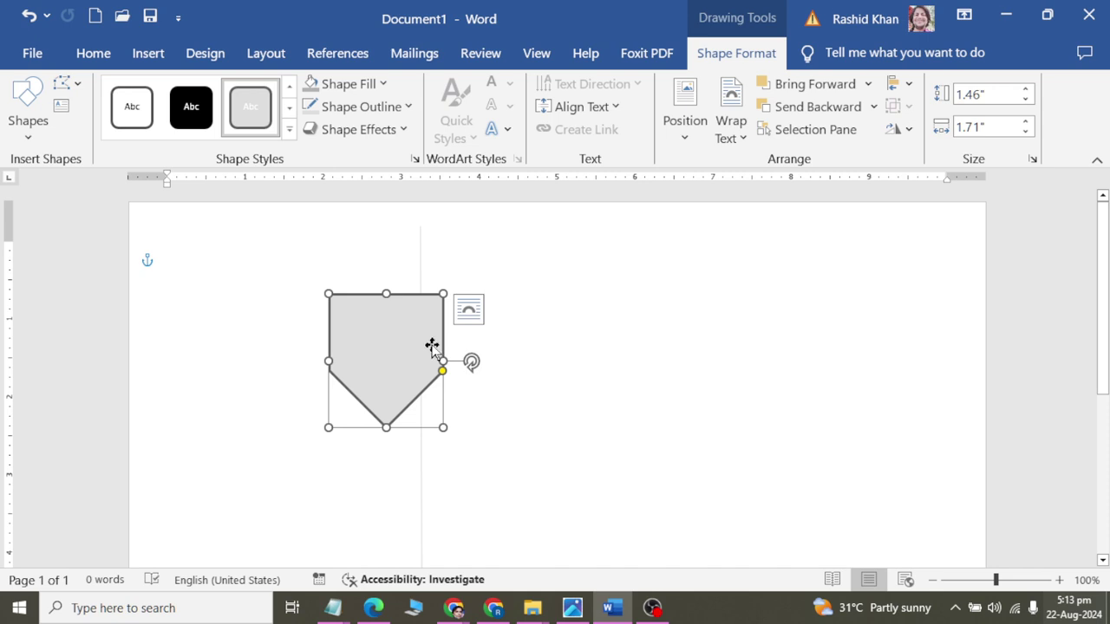
drag(436, 362, 582, 327)
mouse_move(492, 344)
mouse_down()
mouse_move(463, 321)
mouse_move(369, 318)
mouse_up()
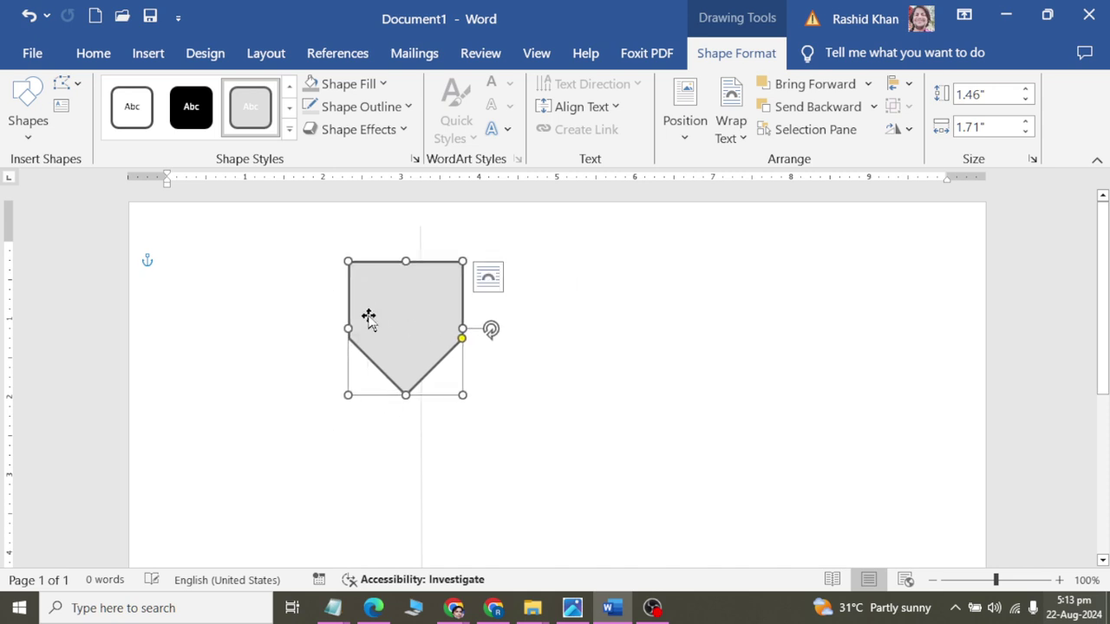
click(687, 114)
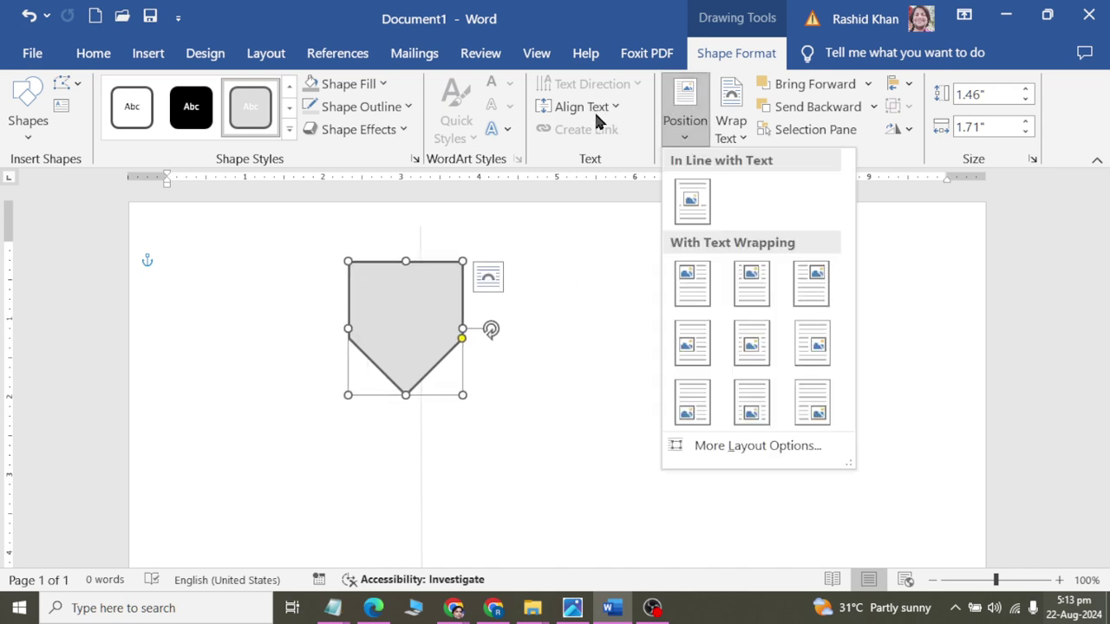
click(751, 284)
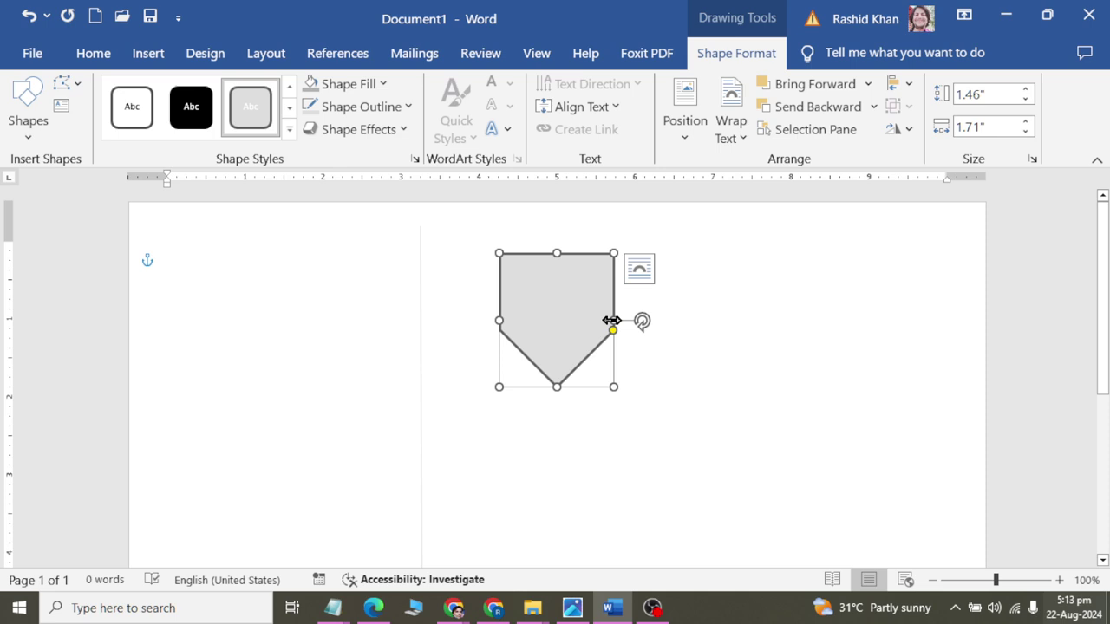
Stretch the pentagon across the full page width and deepen its V point.
drag(612, 320, 958, 312)
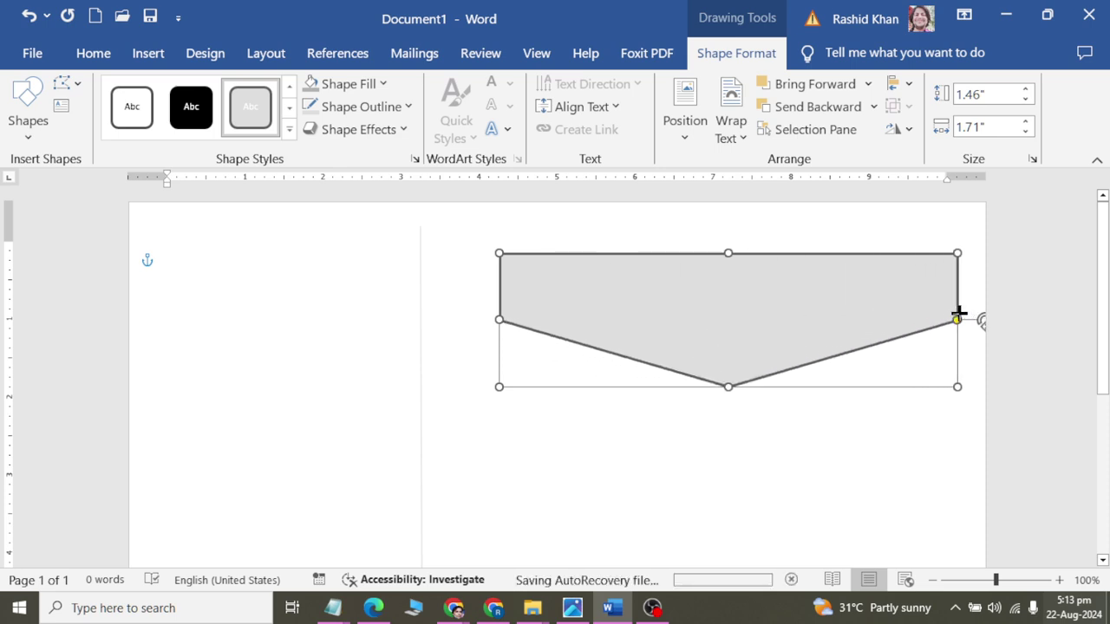
drag(959, 313, 976, 315)
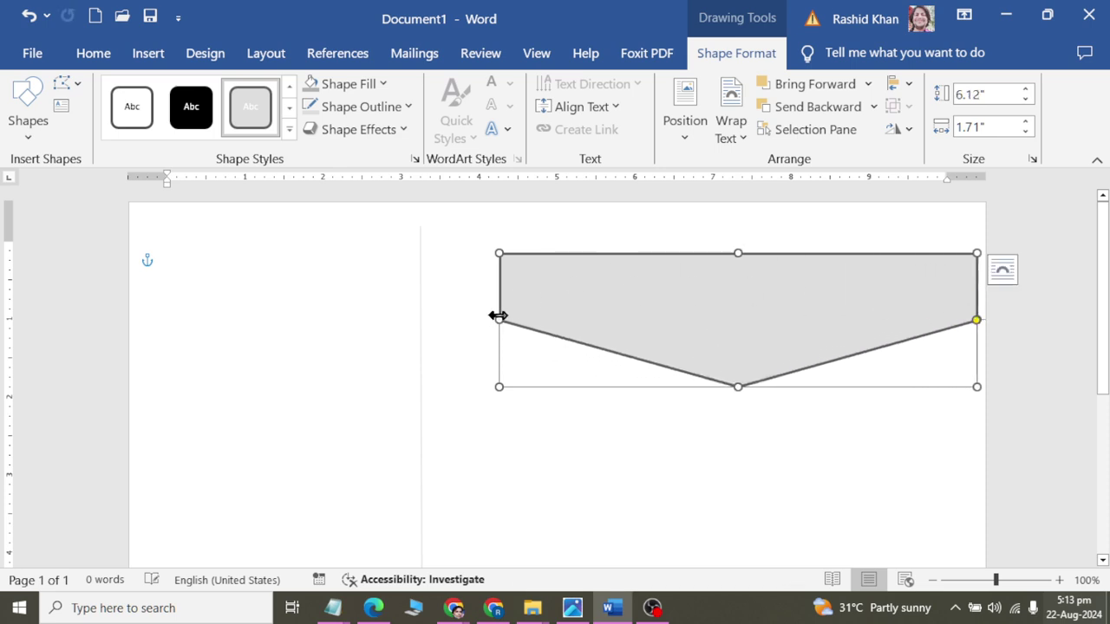
drag(498, 316, 138, 339)
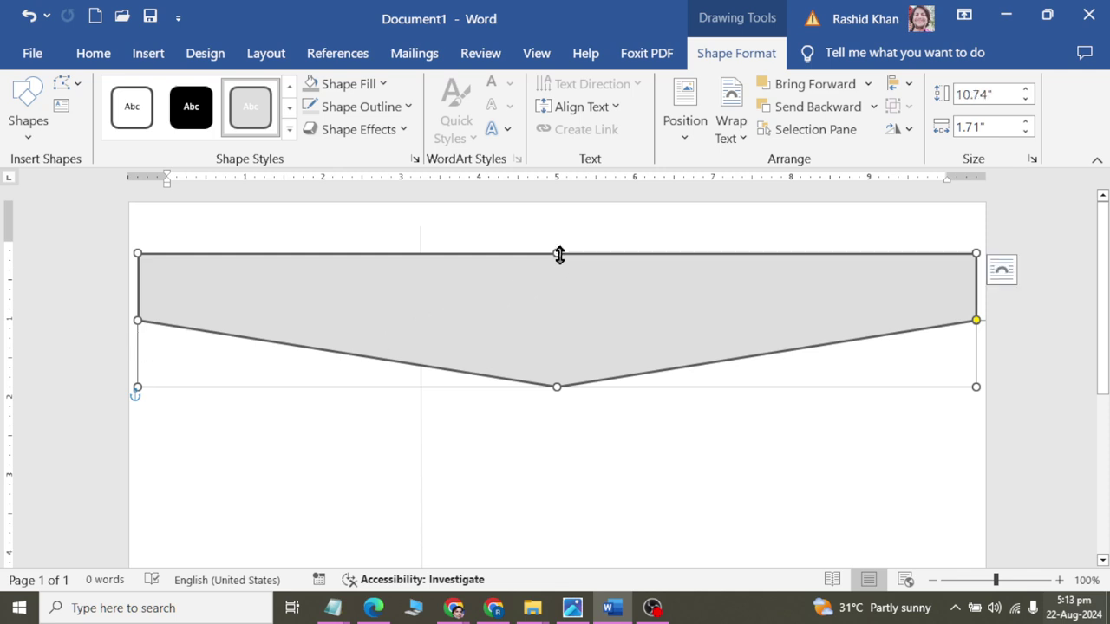
drag(560, 255, 561, 208)
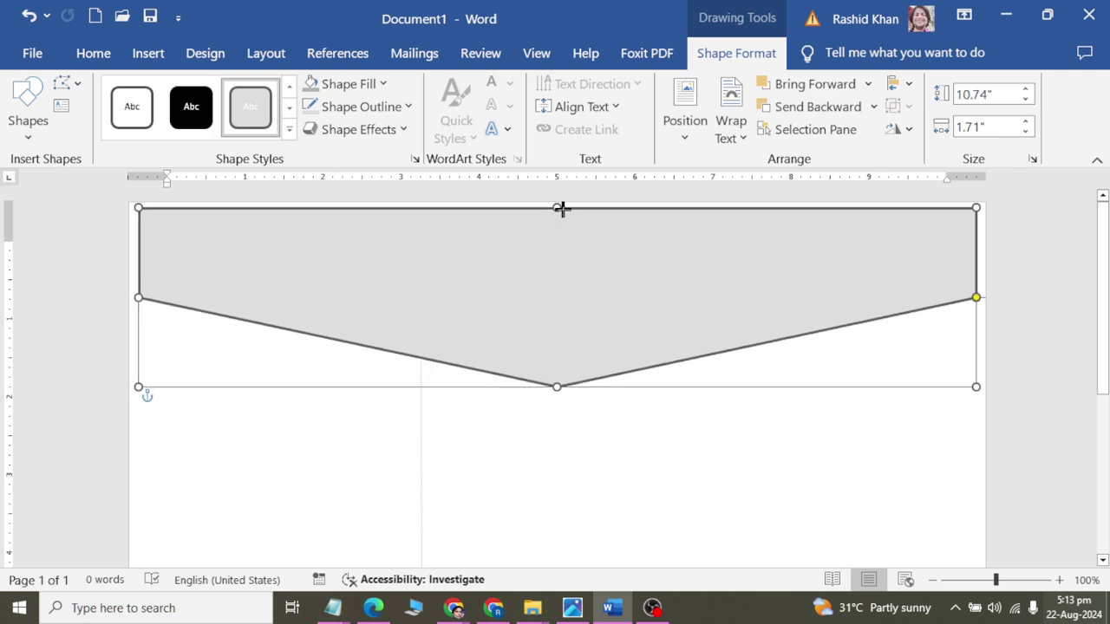
drag(561, 215, 561, 215)
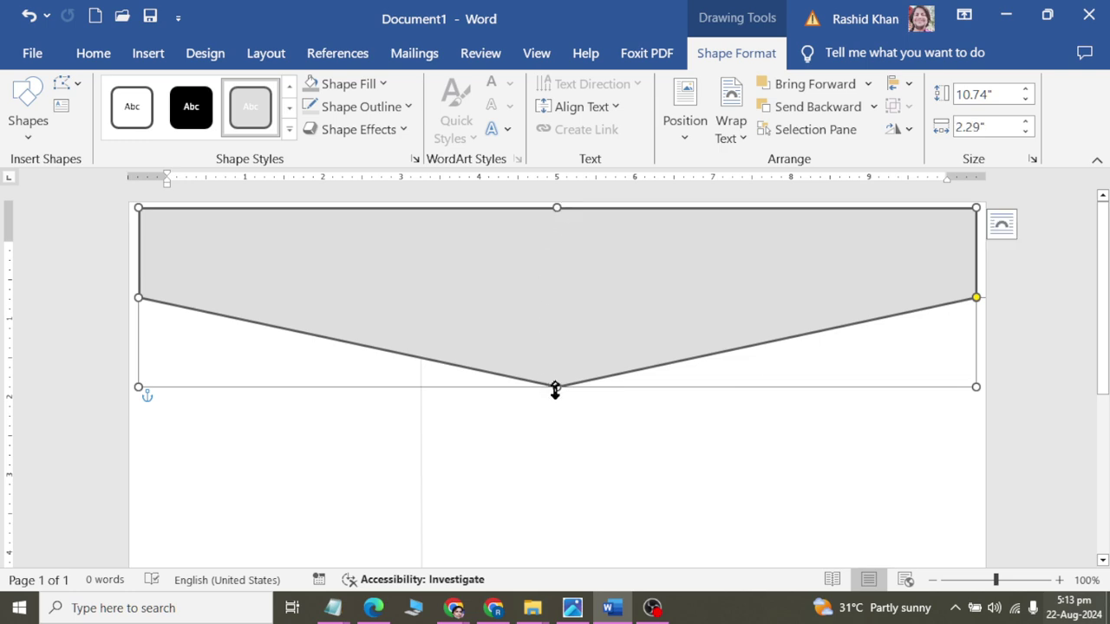
drag(557, 387, 556, 426)
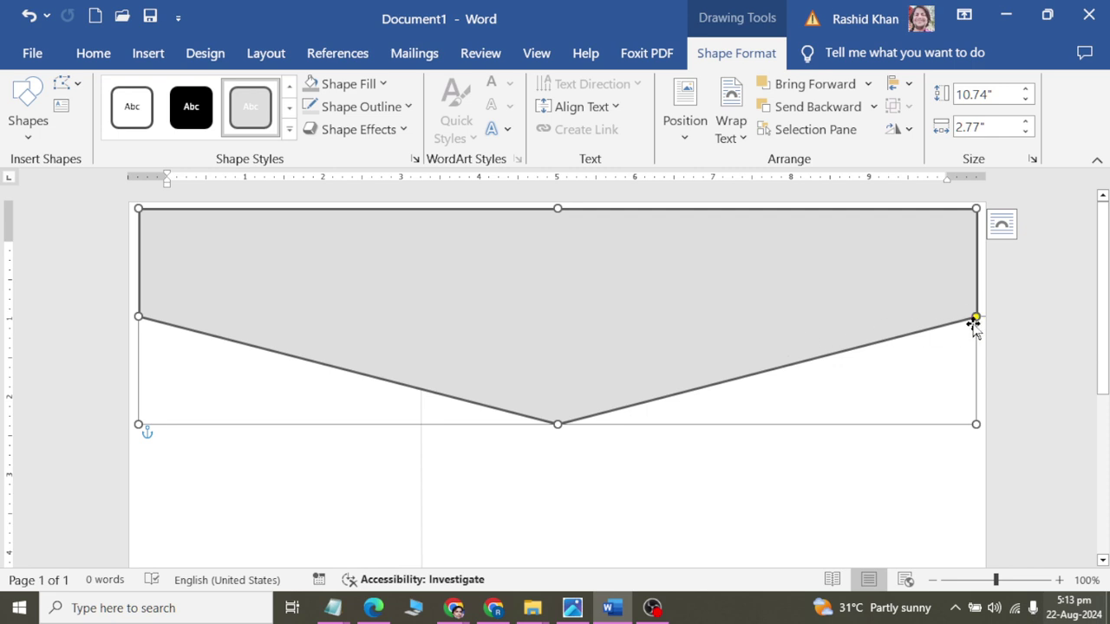
drag(977, 317, 977, 354)
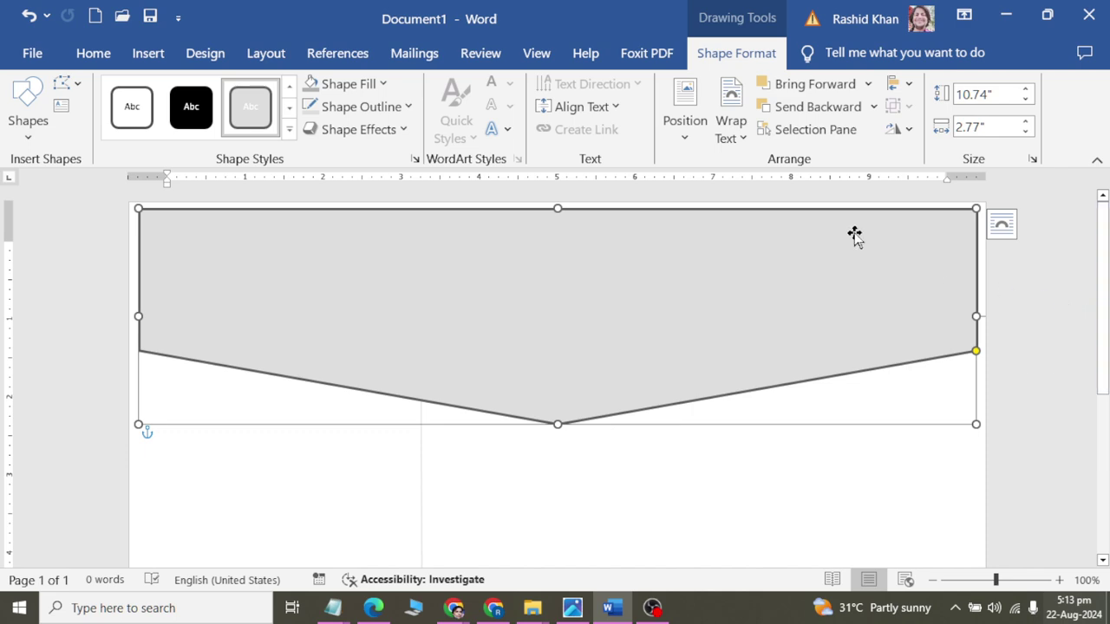
Remove the banner's outline and switch to the reference certificate image.
click(384, 107)
click(348, 363)
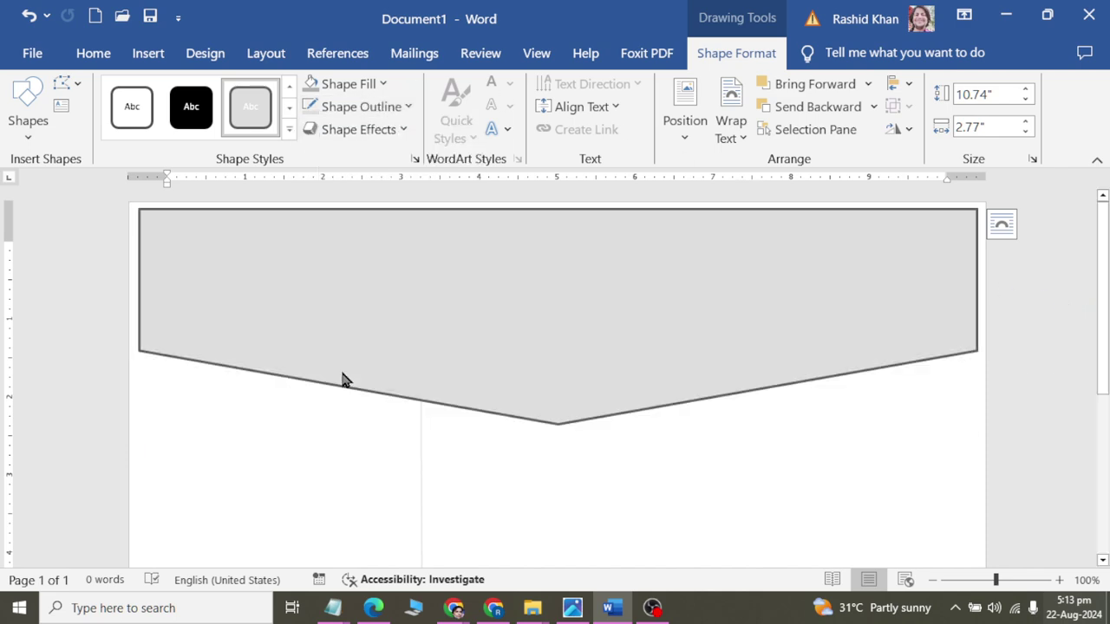
key(alt+Tab)
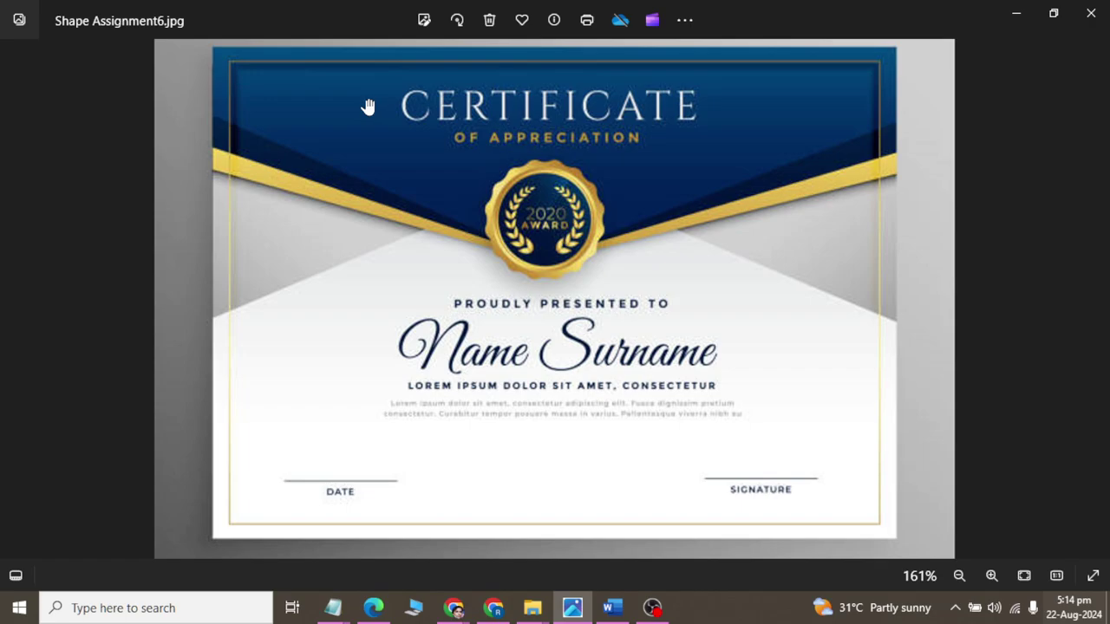
Fill the V banner with Dark Blue, then recheck the reference certificate.
key(alt+Tab)
click(333, 83)
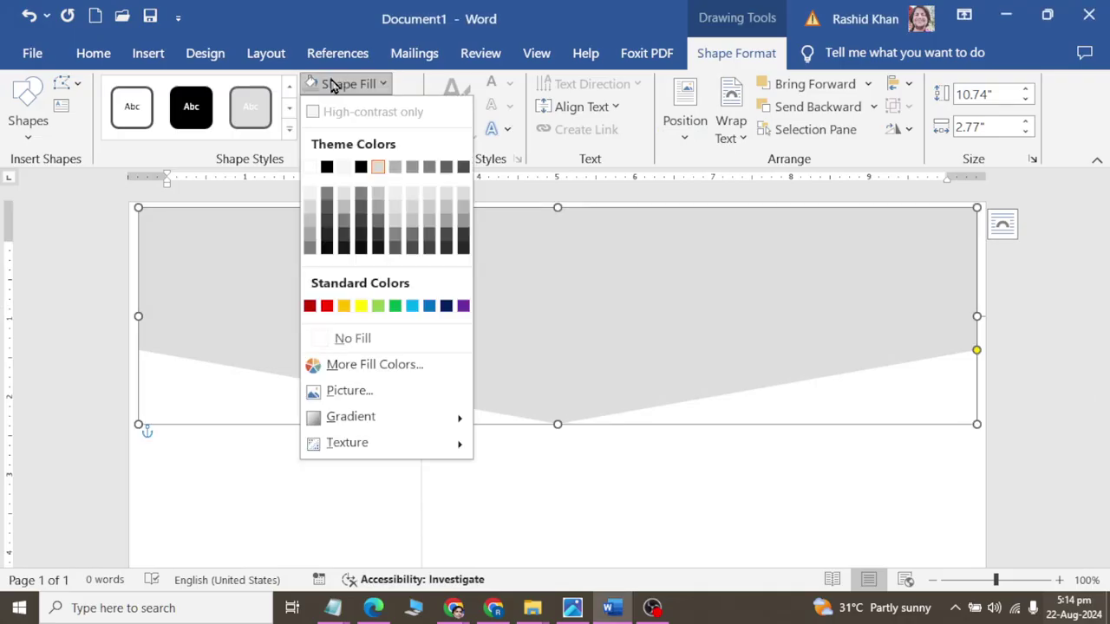
click(445, 307)
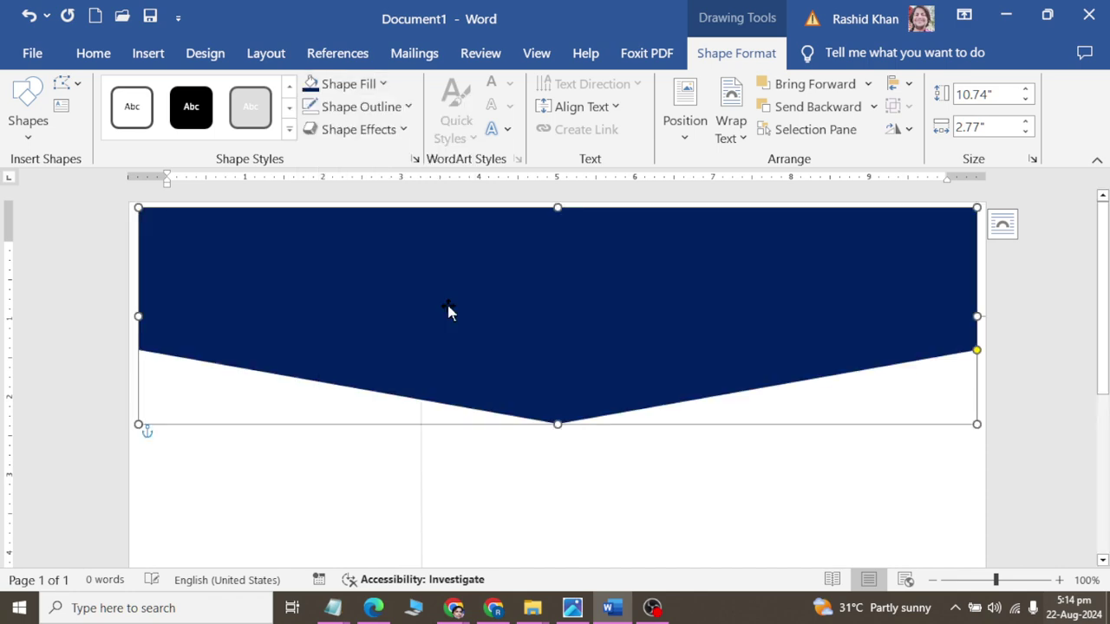
key(alt+Tab)
key(alt+Tab)
Duplicate the banner, fill the copy gold, and nudge it up over the navy one.
key(ctrl+d)
click(381, 85)
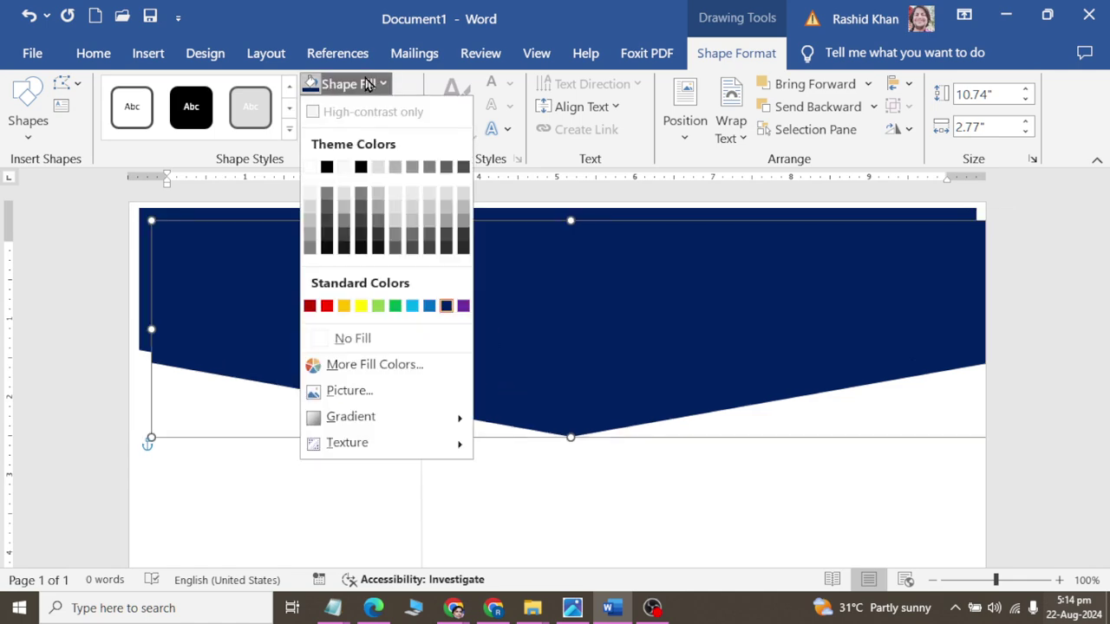
click(343, 306)
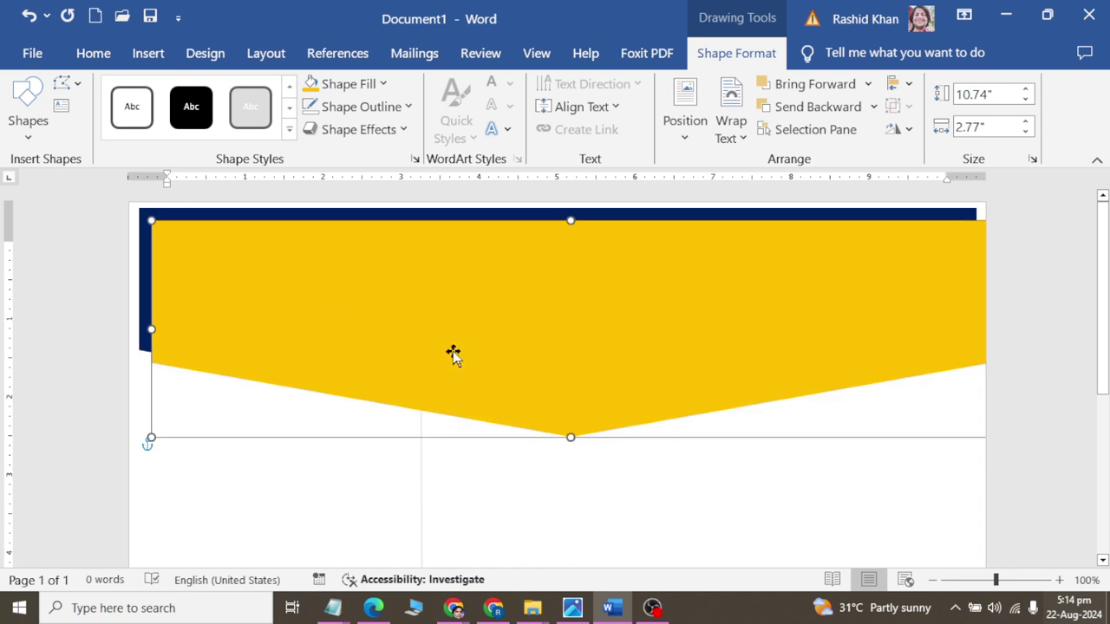
key(Left)
key(Left)
key(Up)
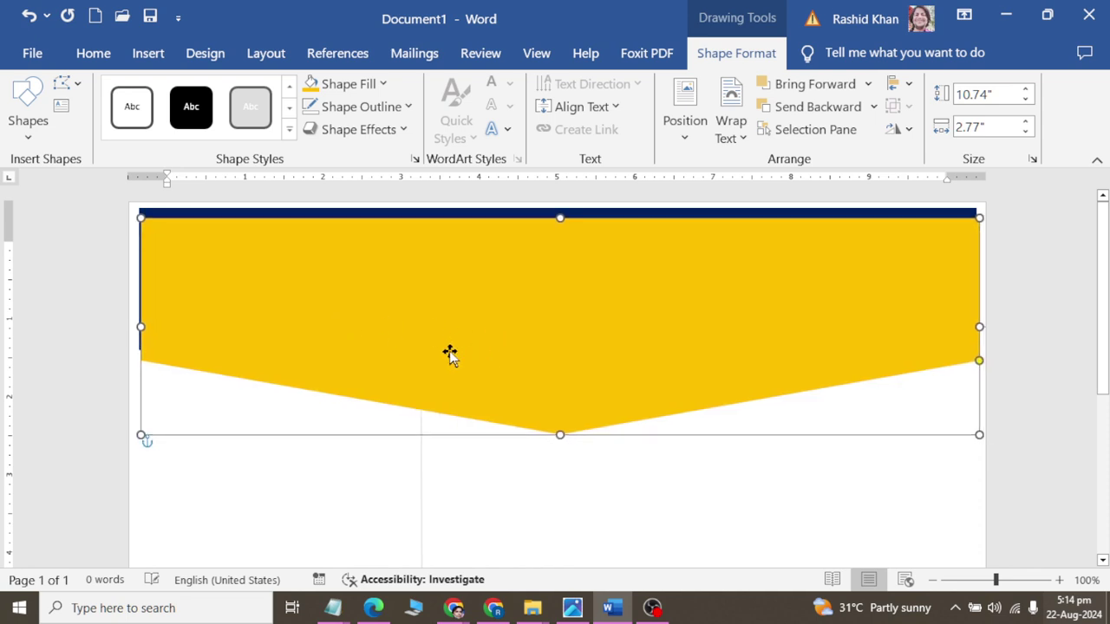
key(Left)
key(Up)
key(Up)
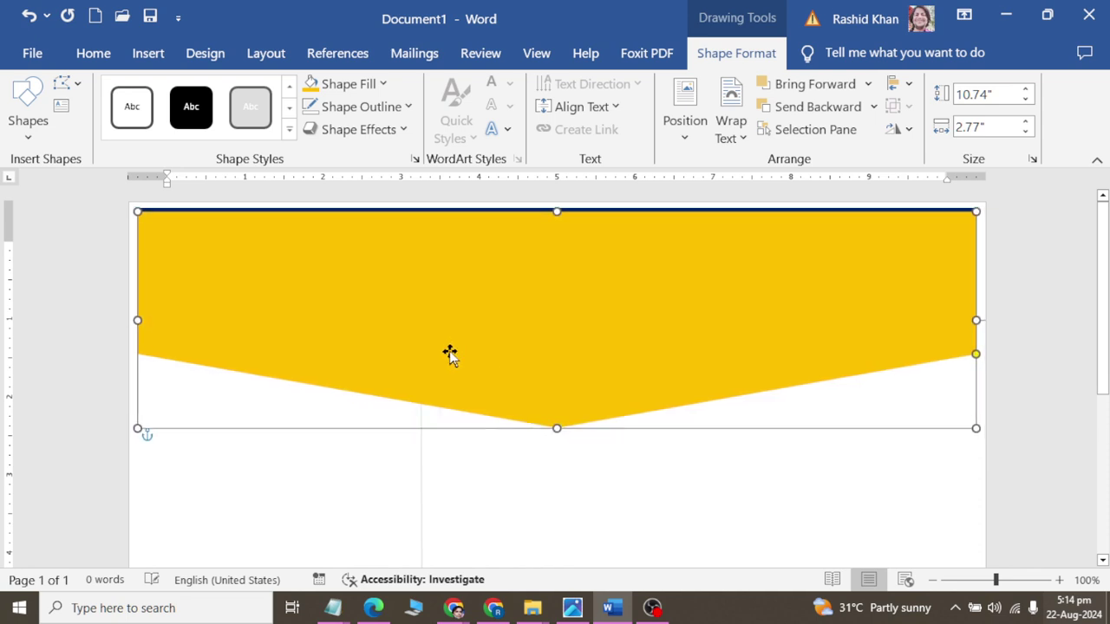
key(Up)
key(Up)
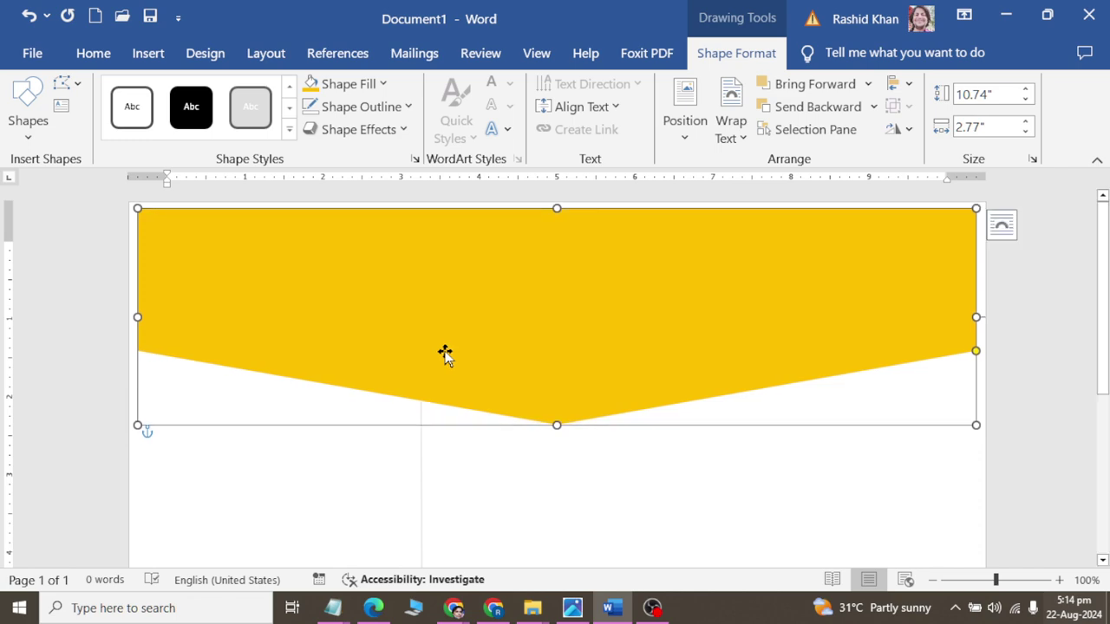
Adjust the gold shape's right corner point to leave a thin navy edge.
drag(976, 351, 974, 347)
key(alt+Tab)
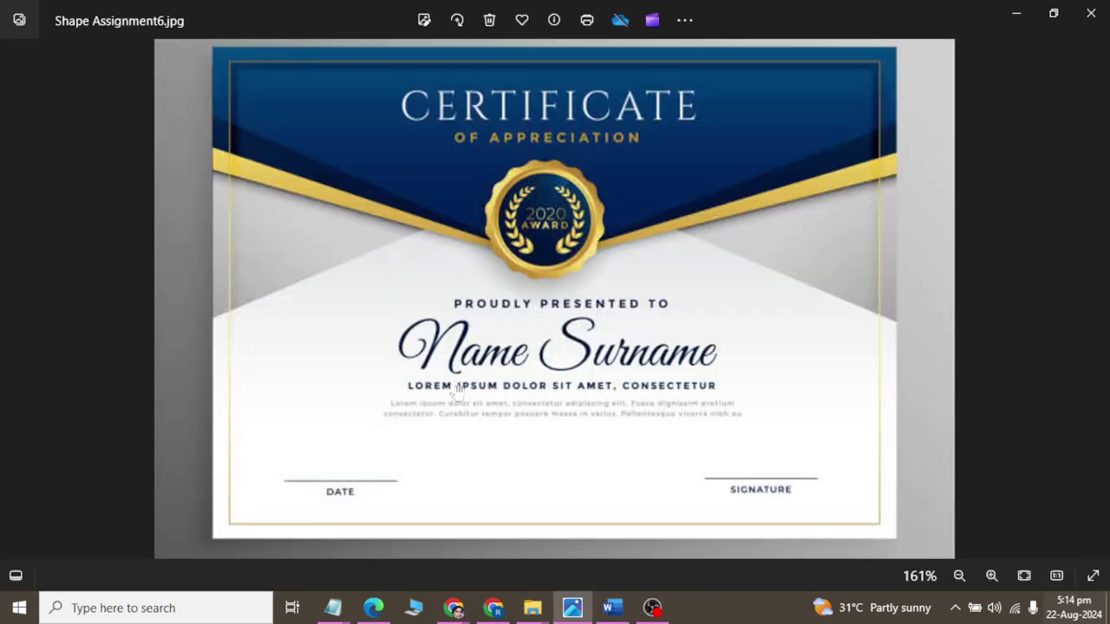
key(alt+Tab)
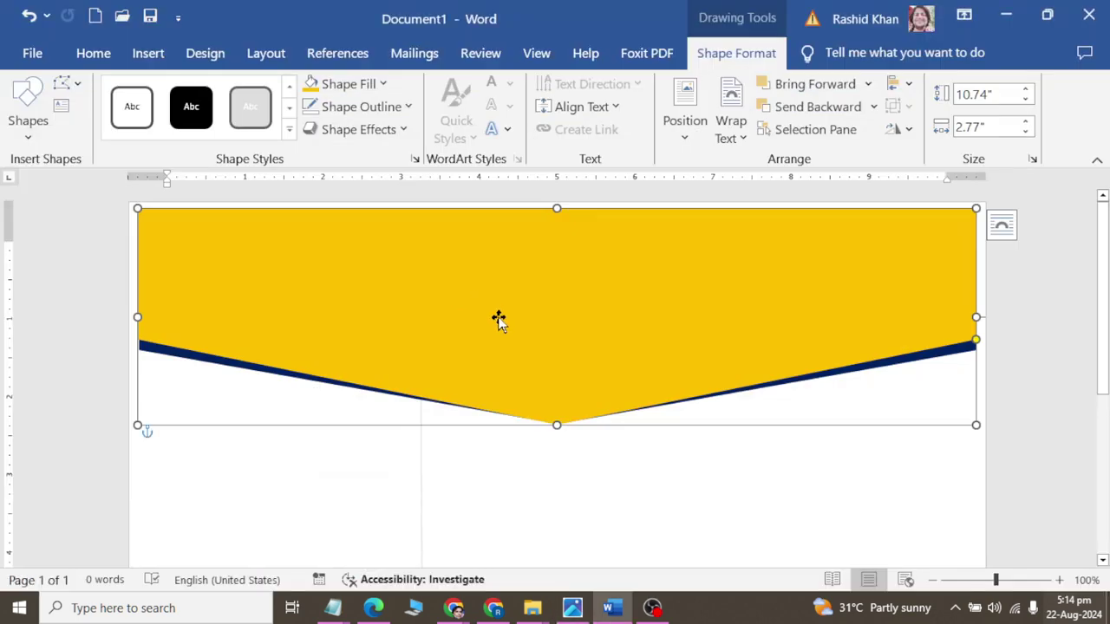
key(alt+Tab)
key(alt+Tab)
mouse_move(977, 341)
mouse_down()
mouse_move(983, 355)
mouse_move(978, 347)
mouse_up()
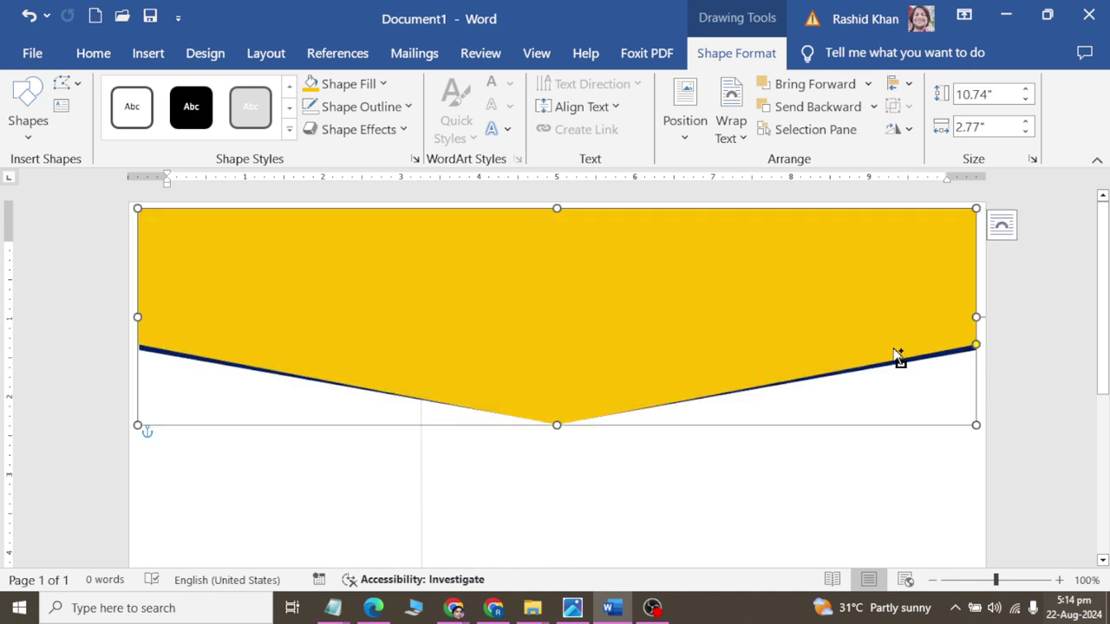
key(alt+Tab)
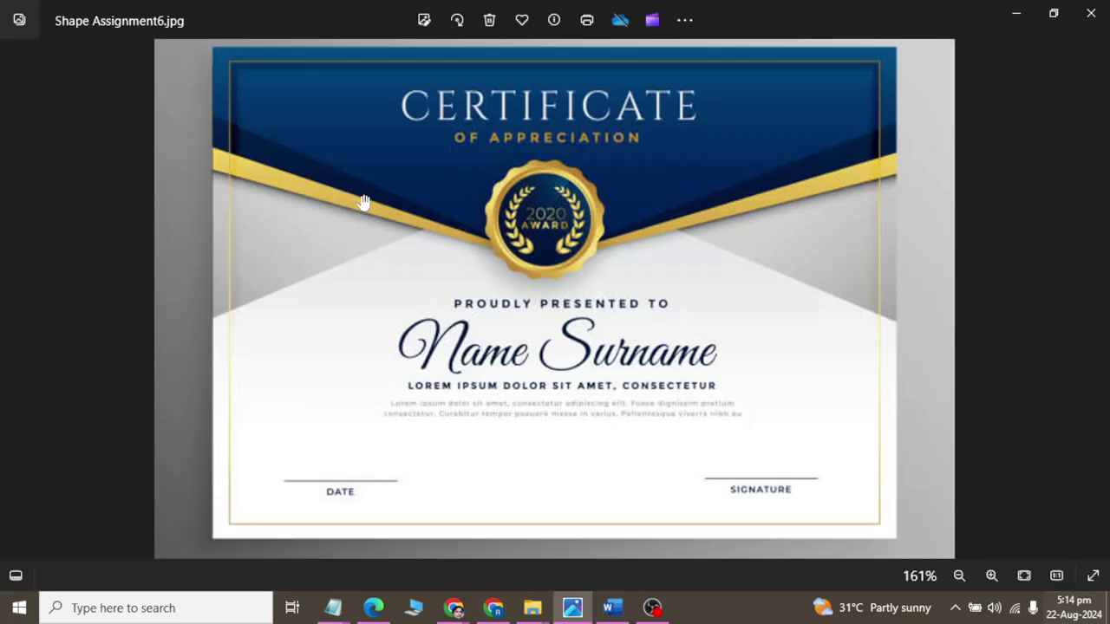
key(alt+Tab)
Fill the top V copy navy, move it above the gold, and undo the reshape.
click(383, 83)
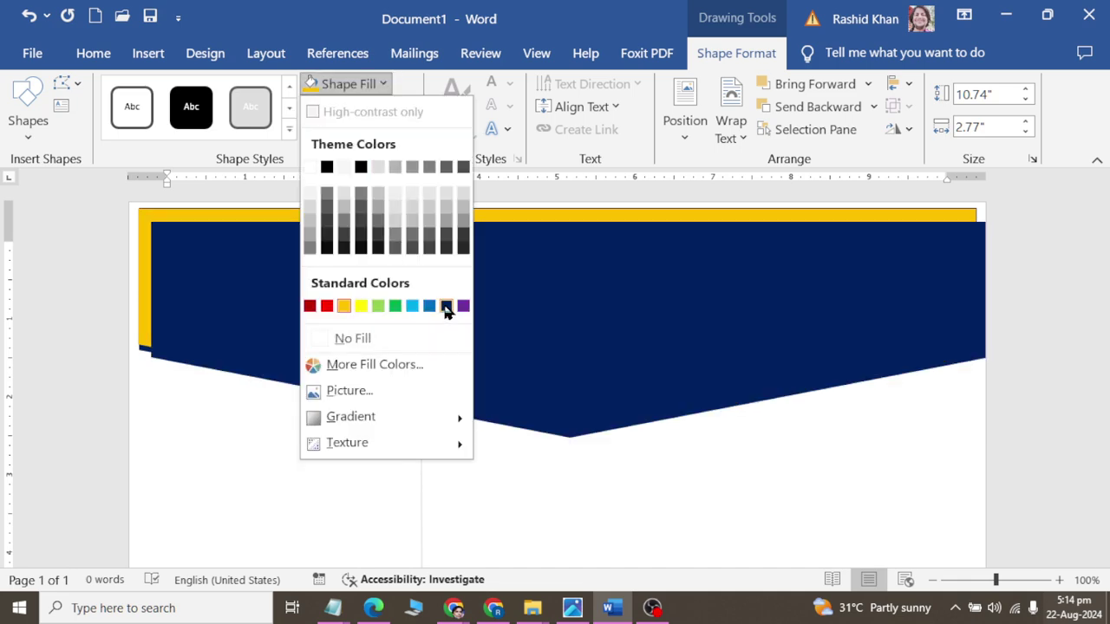
click(446, 307)
key(alt+Tab)
key(alt+Tab)
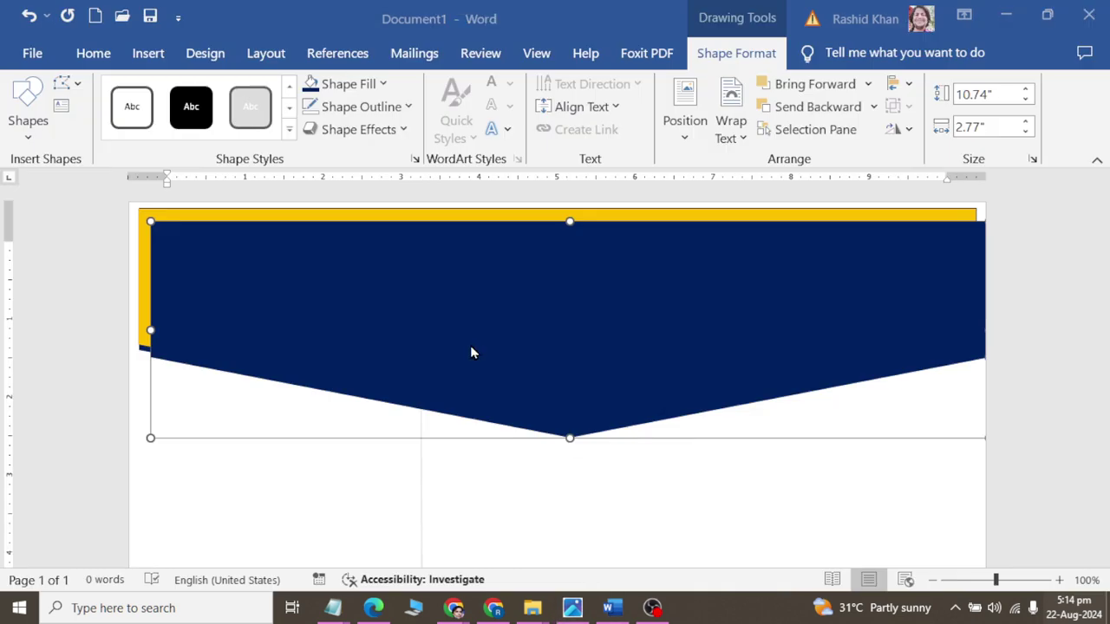
drag(528, 367, 521, 336)
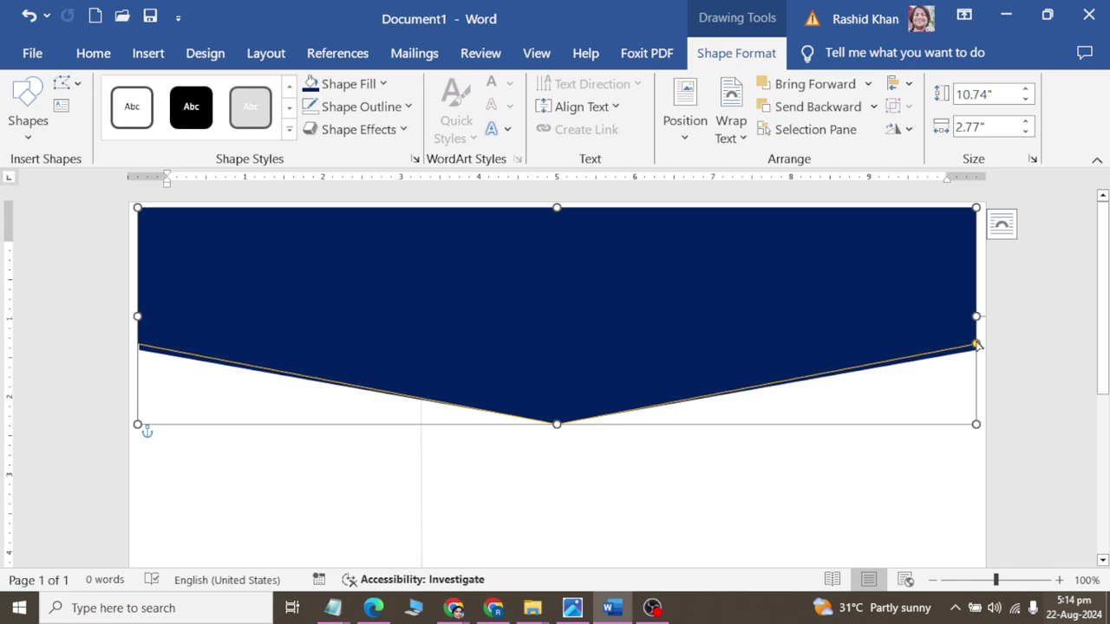
drag(976, 345, 976, 319)
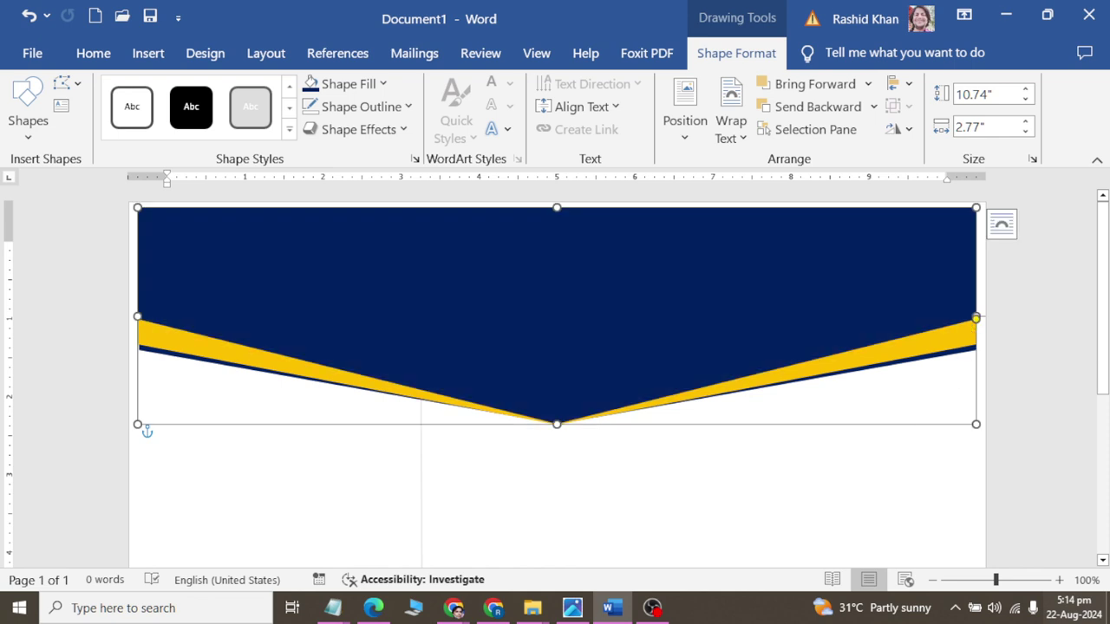
key(ctrl+z)
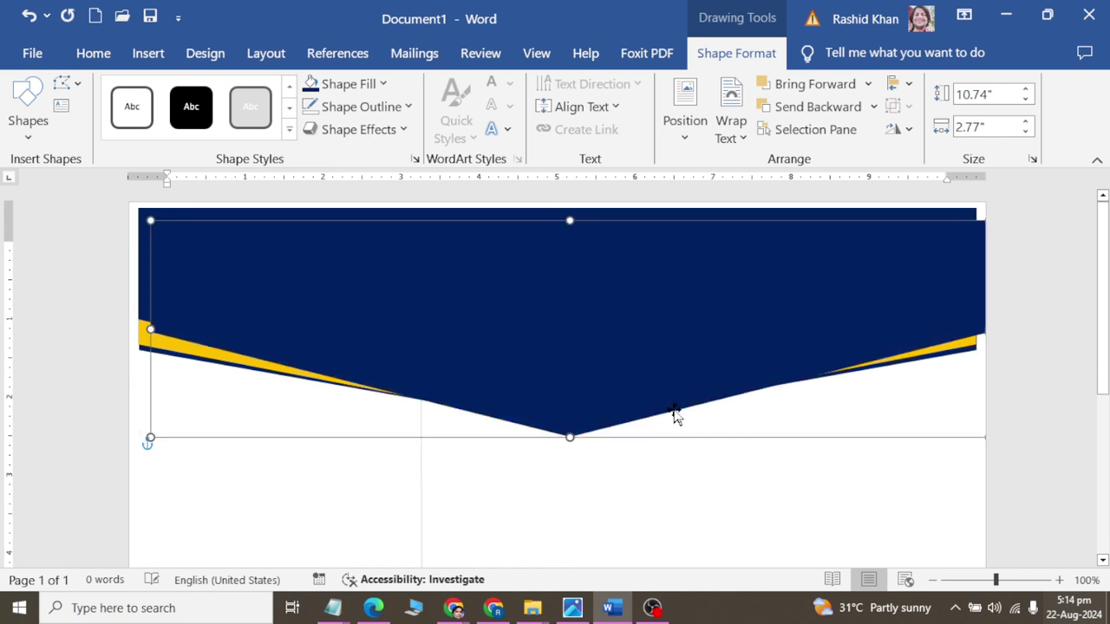
Recolour the top V Blue, align it to the page top, and raise its corner.
click(357, 85)
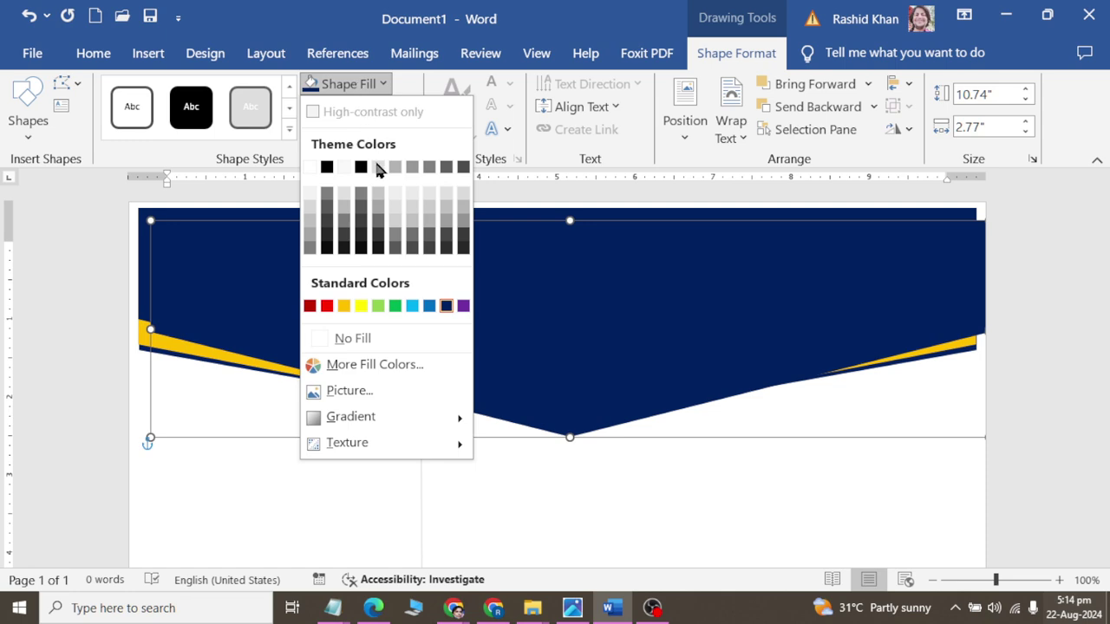
click(427, 307)
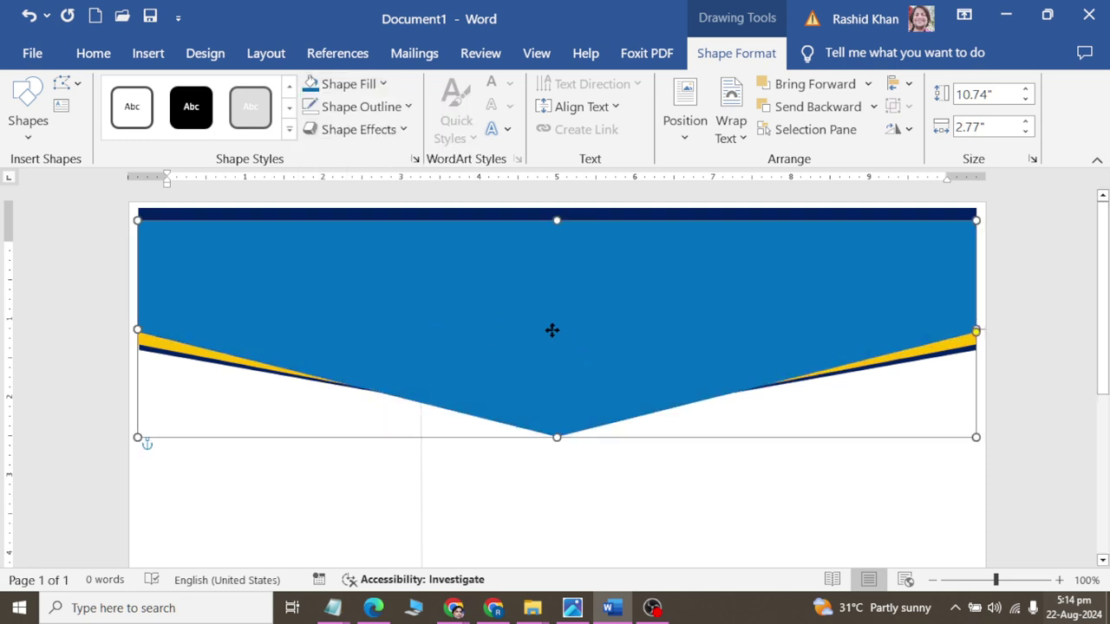
drag(589, 353, 562, 323)
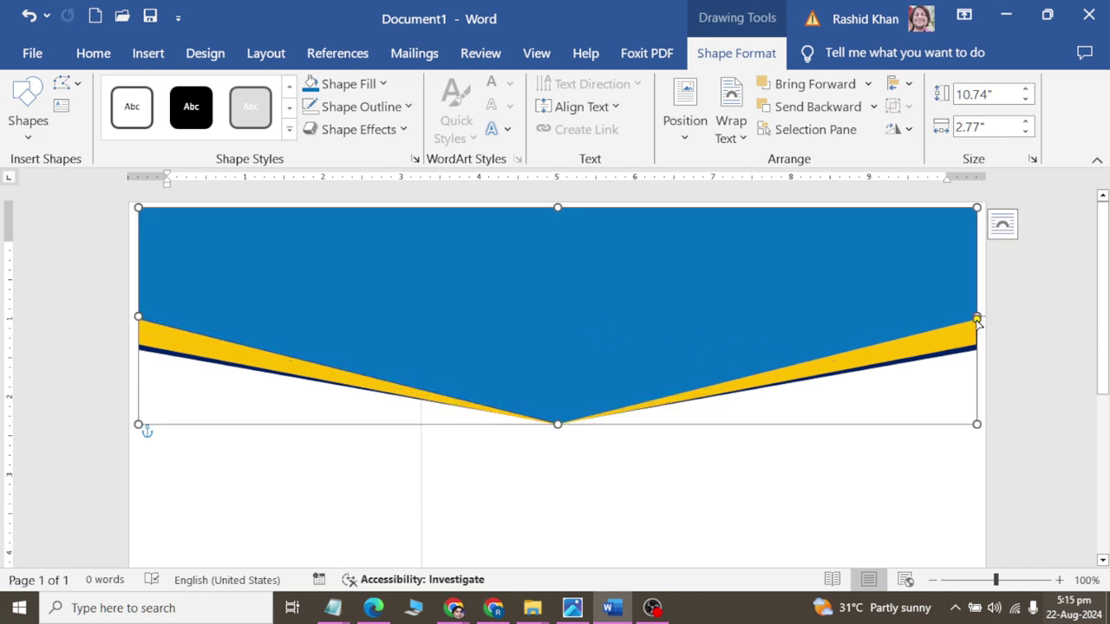
drag(977, 319, 976, 307)
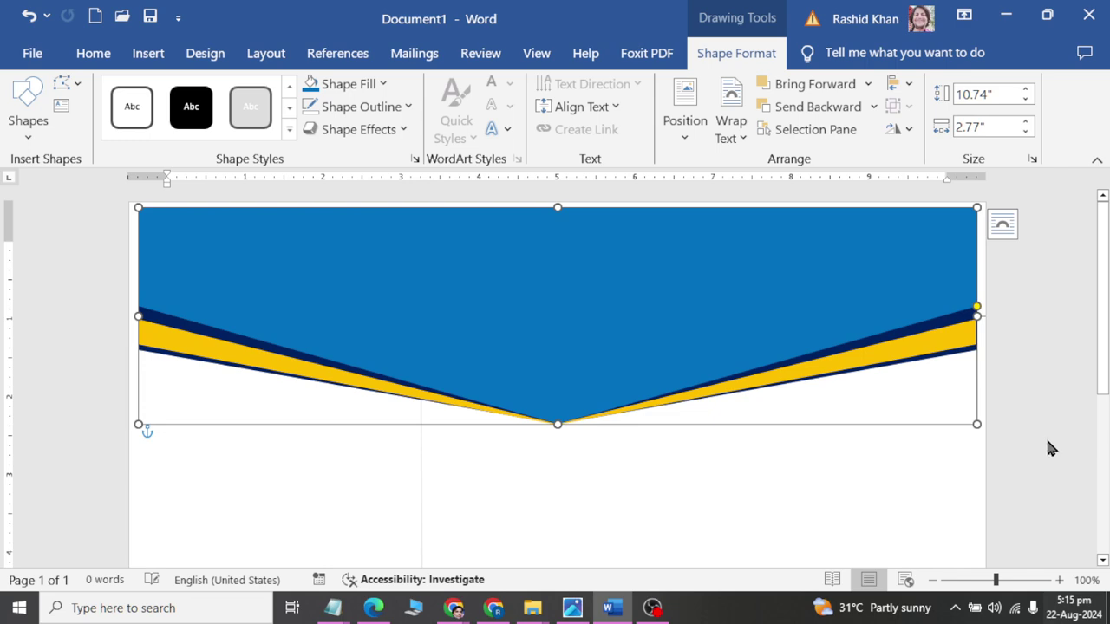
click(1047, 348)
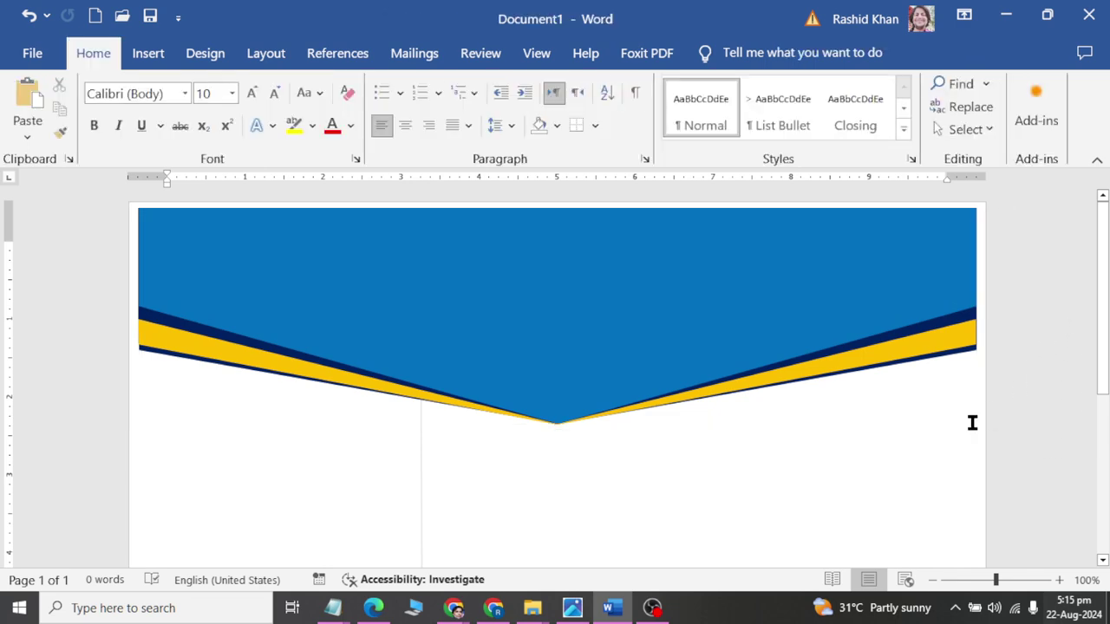
key(alt+Tab)
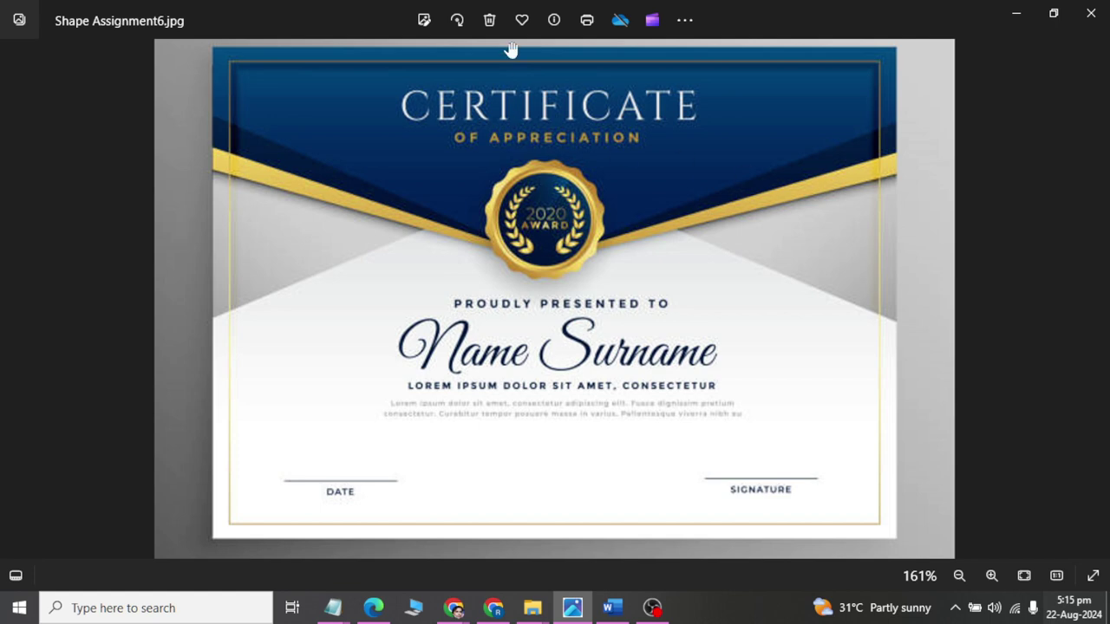
Draw a Star: 16 Points shape at the tip of the blue V.
scroll(520, 130, up, 1)
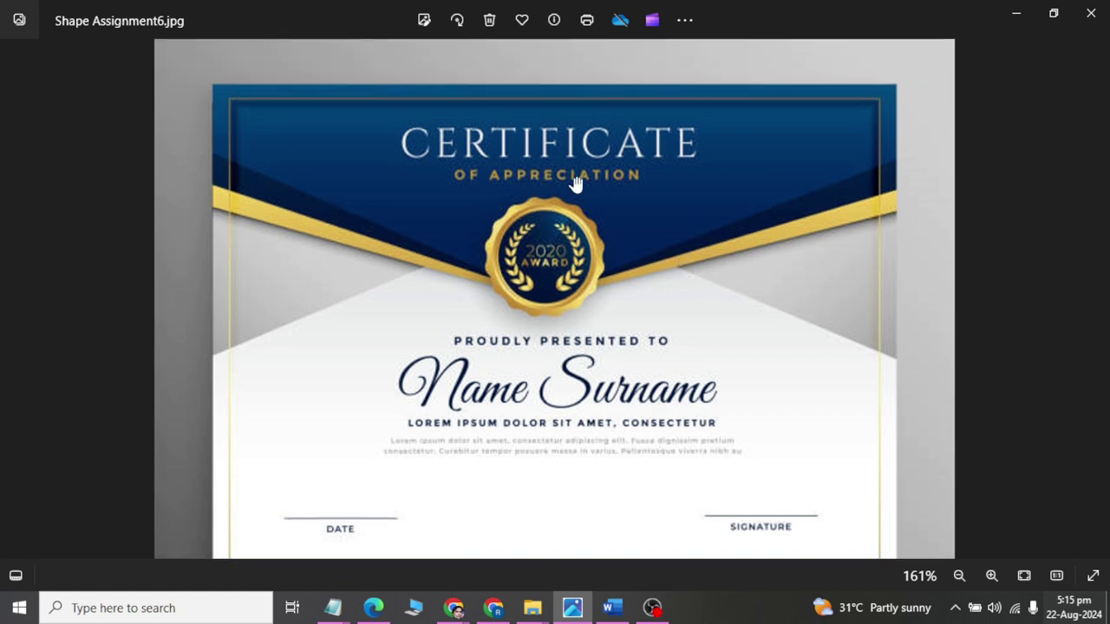
key(alt+Tab)
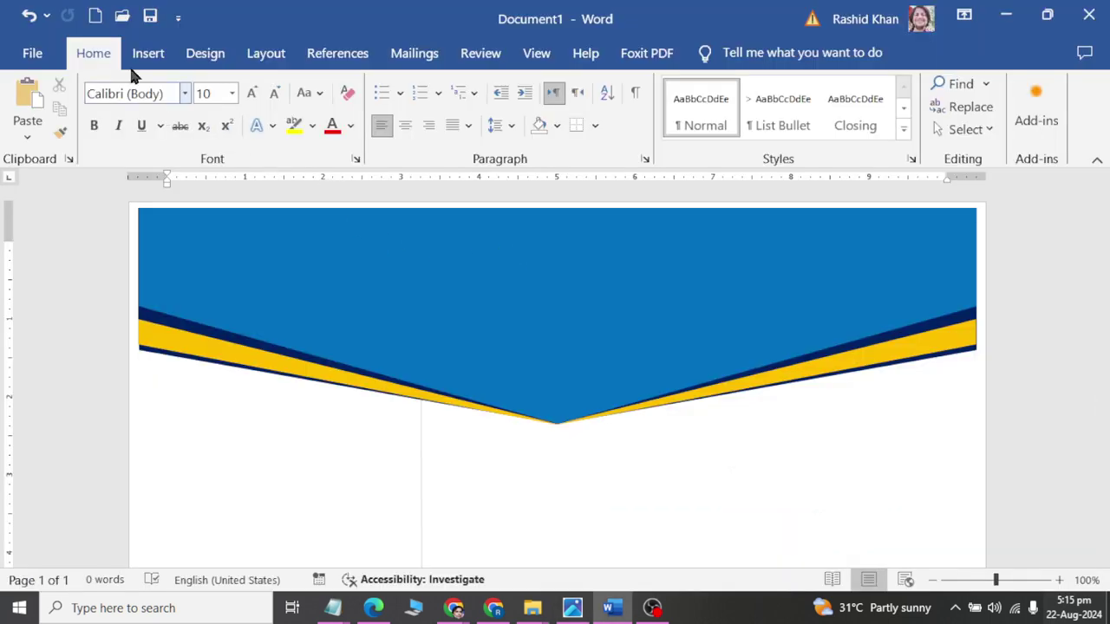
click(132, 52)
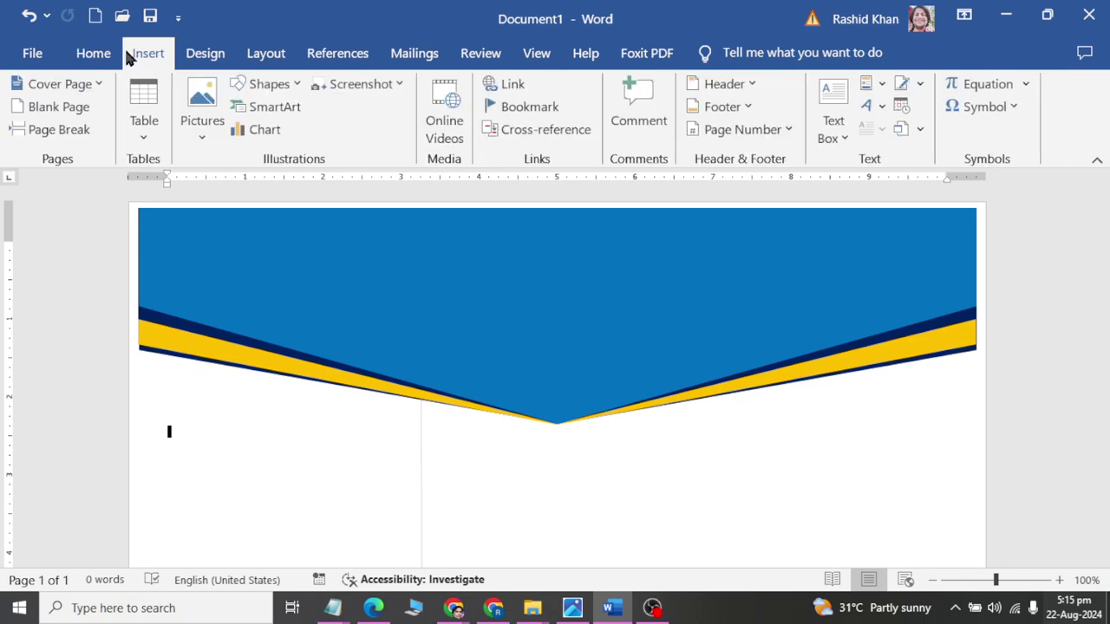
click(262, 90)
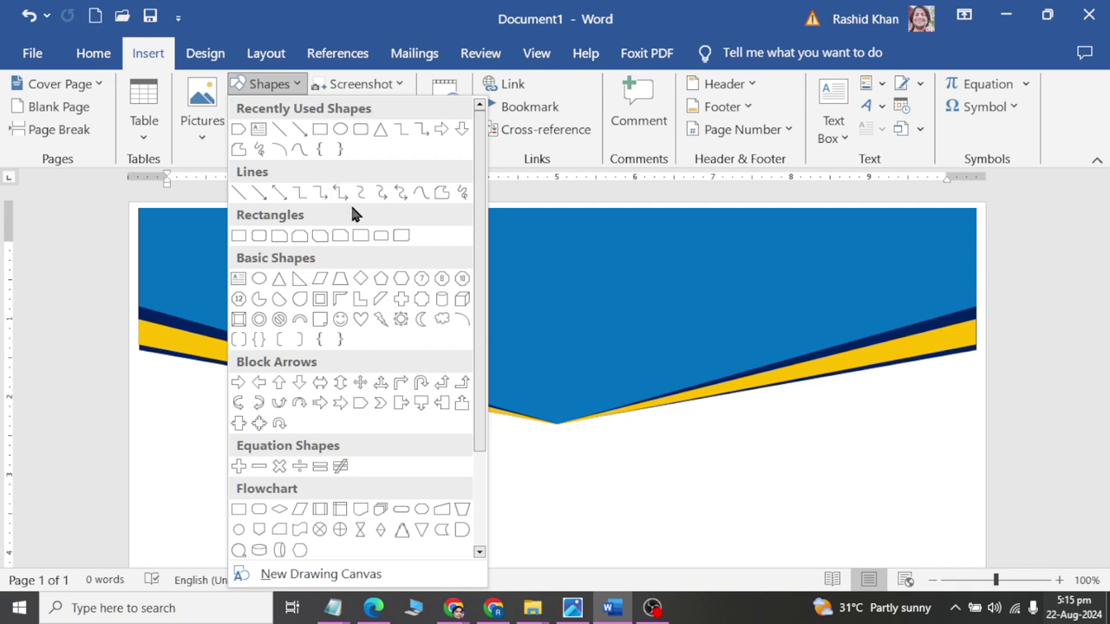
scroll(459, 526, down, 3)
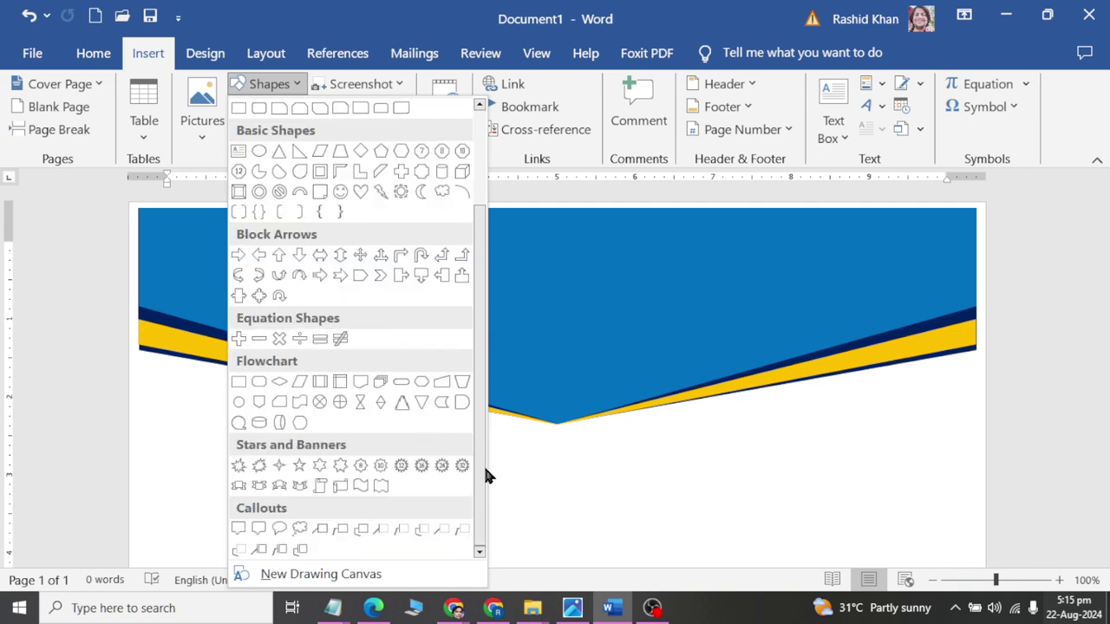
click(418, 473)
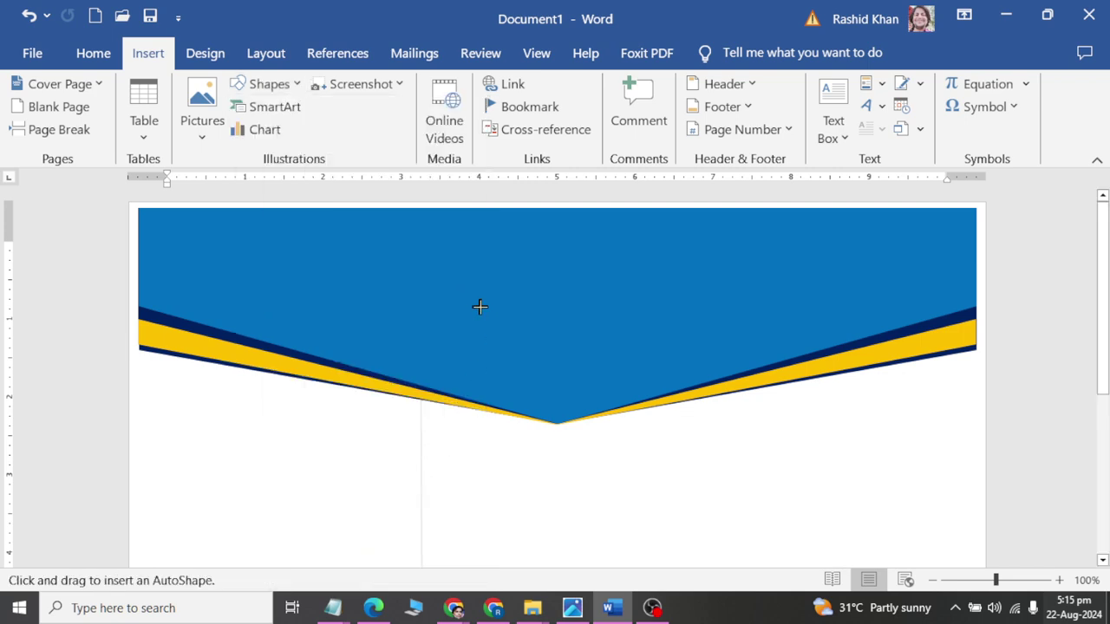
drag(482, 310, 604, 424)
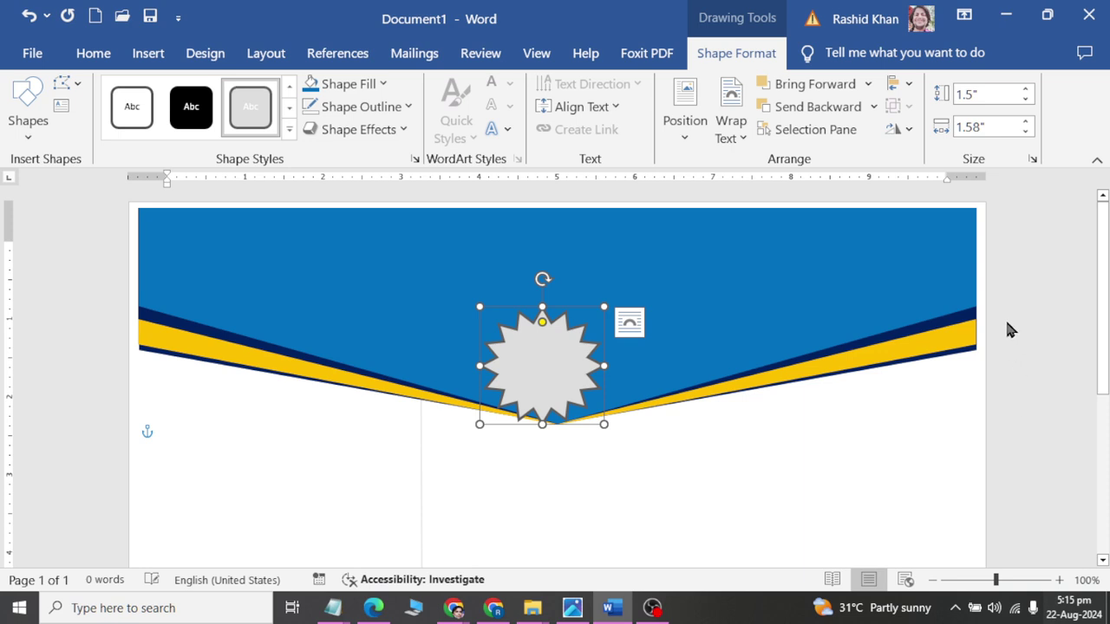
Set the star's height and width to 2 inches.
click(980, 95)
text(2)
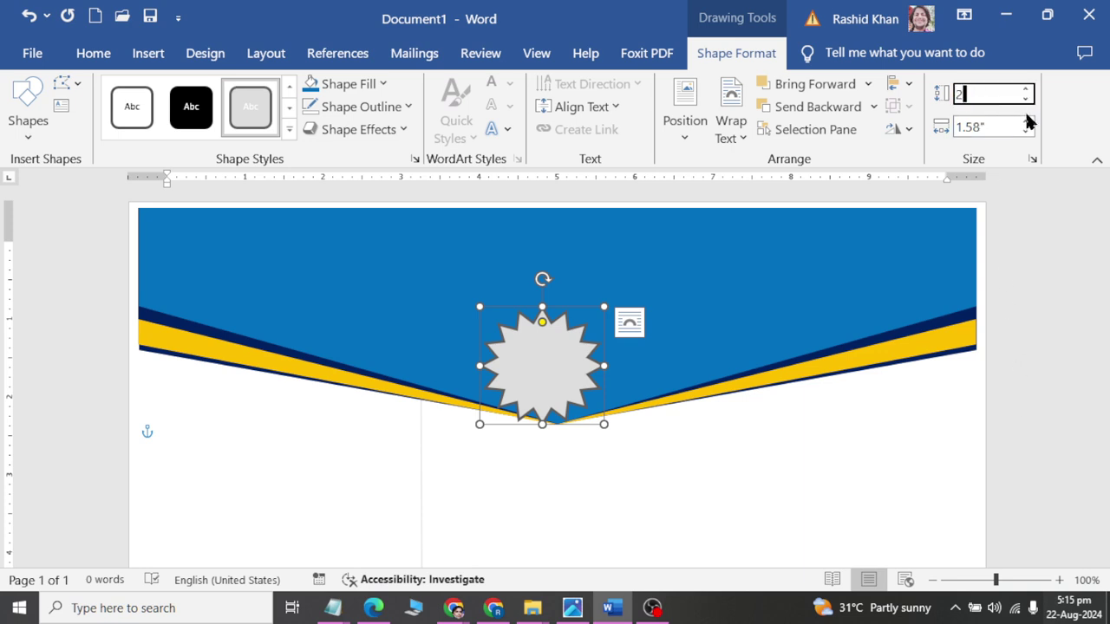
key(Tab)
text(2)
key(Return)
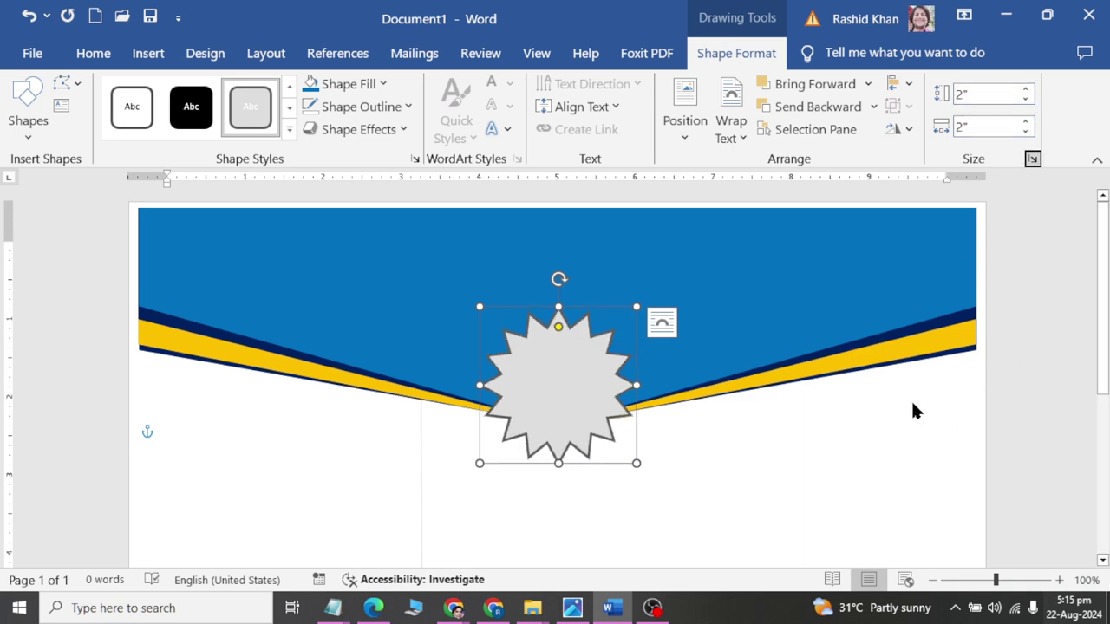
Make the star's points shallower and remove its outline.
drag(558, 328, 567, 317)
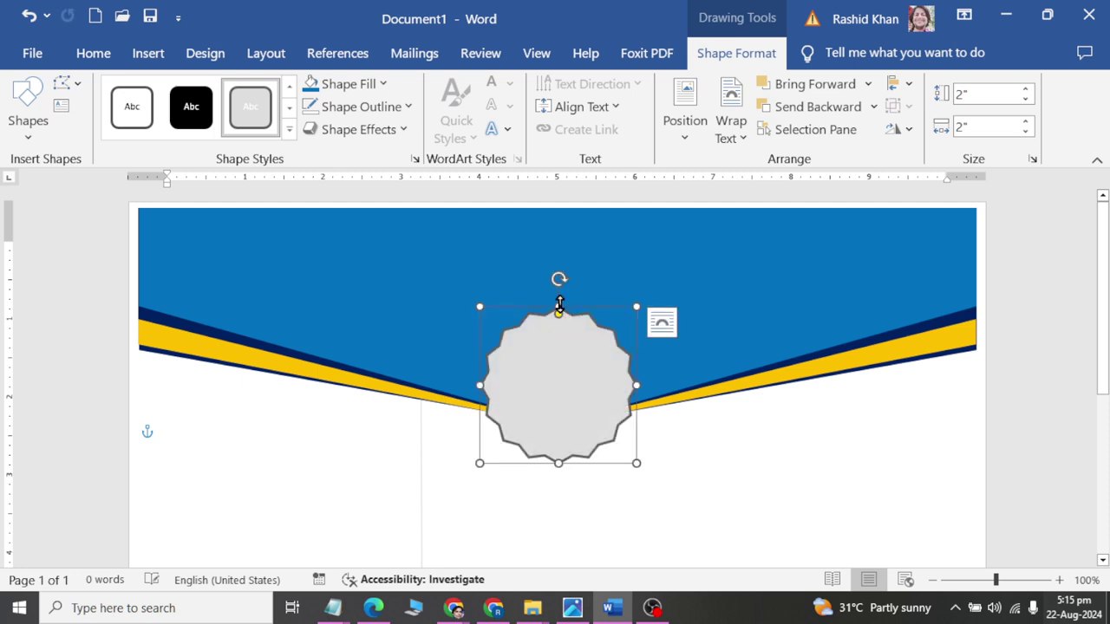
click(361, 111)
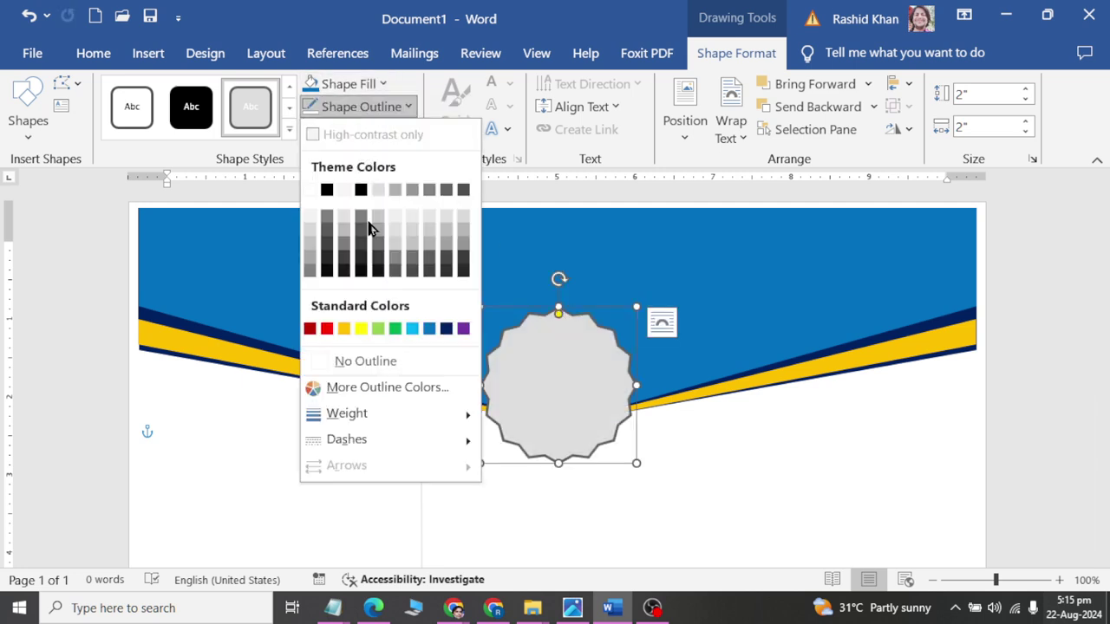
click(366, 362)
key(alt+Tab)
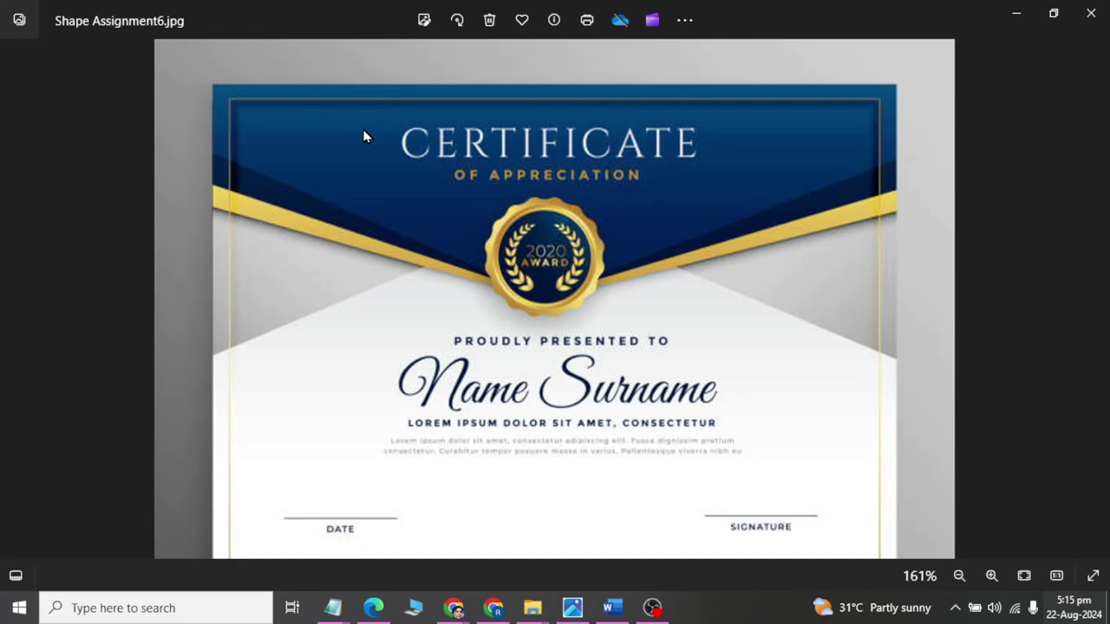
key(alt+Tab)
Fill the star seal with Yellow after comparing against the reference.
click(365, 82)
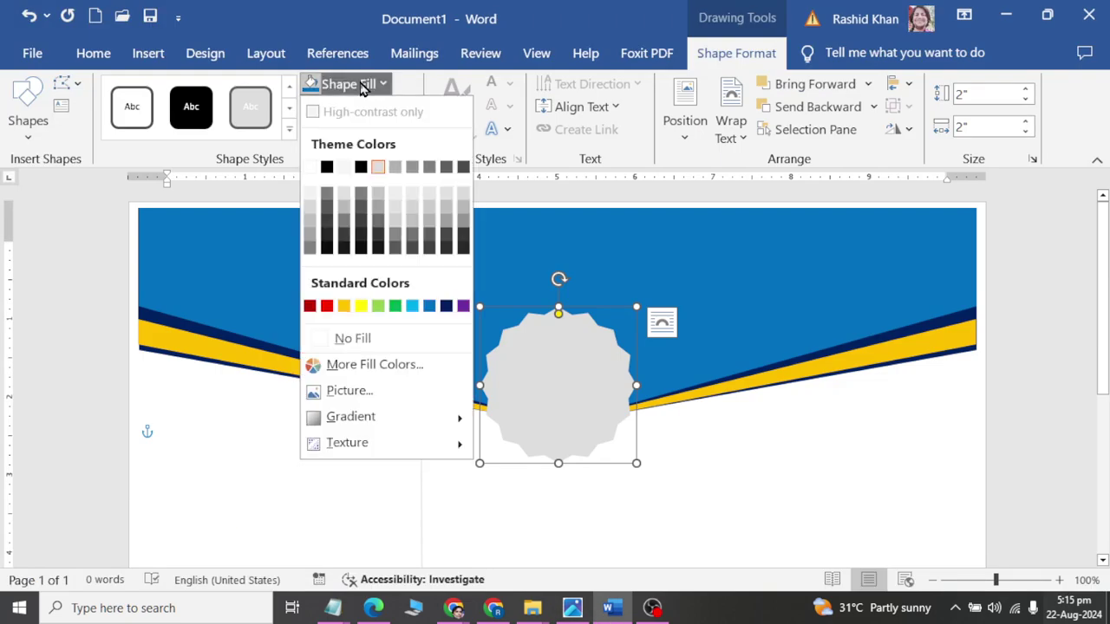
click(339, 304)
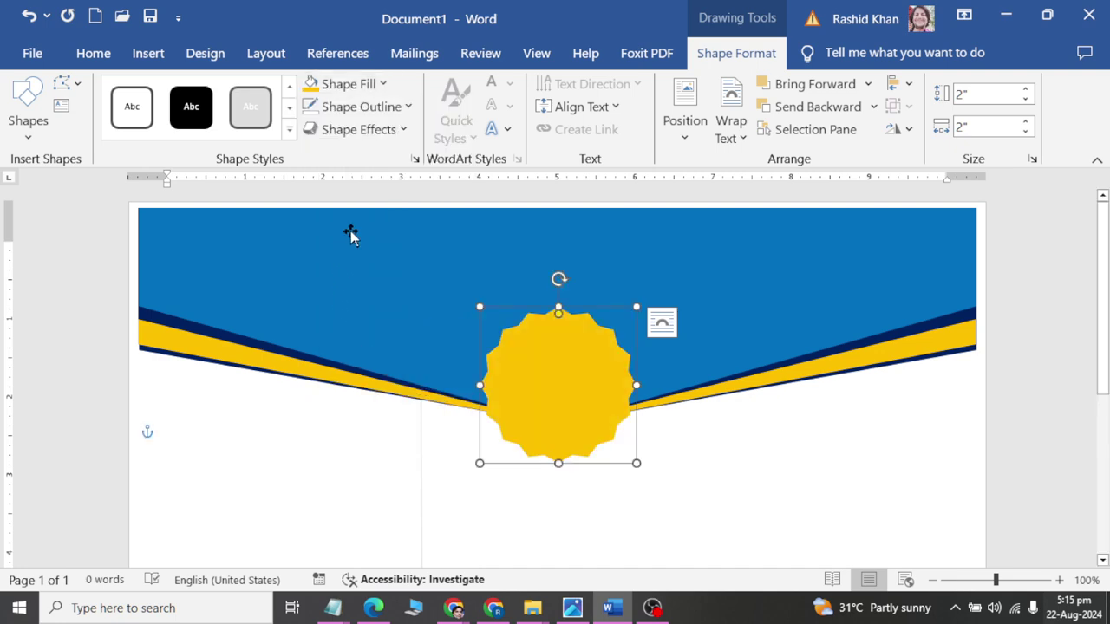
key(alt+Tab)
scroll(530, 225, up, 3)
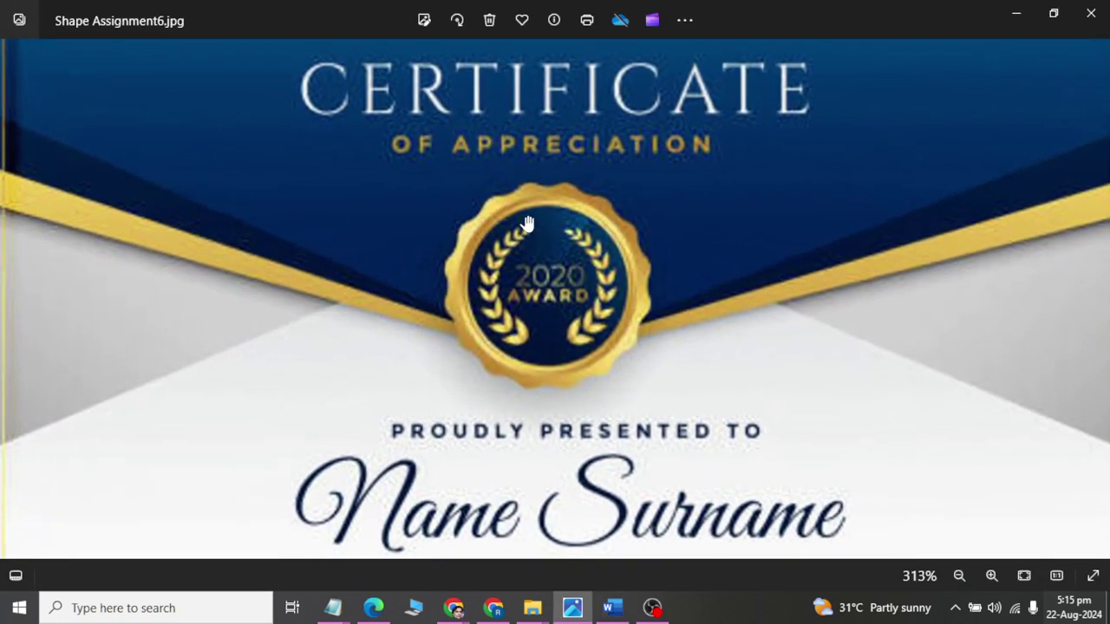
key(alt+Tab)
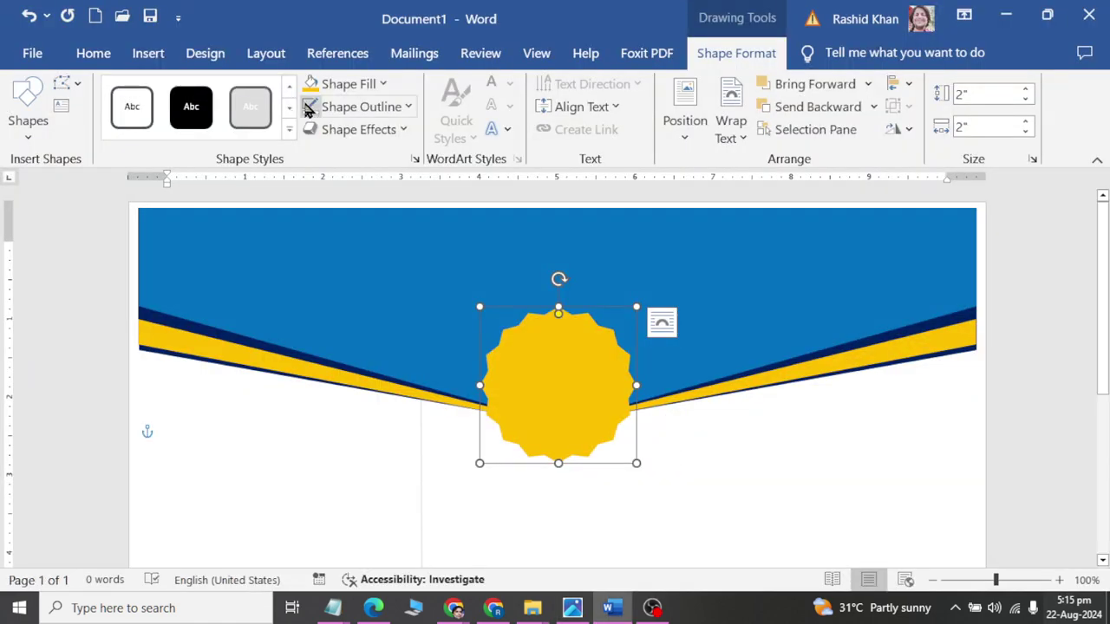
click(359, 129)
mouse_move(363, 374)
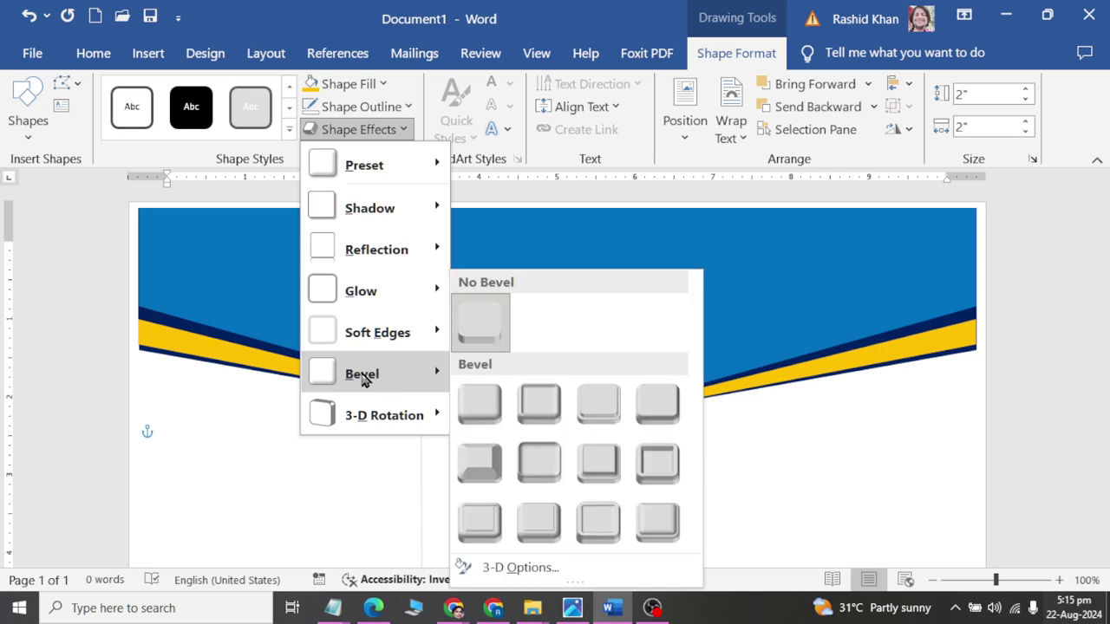
key(Escape)
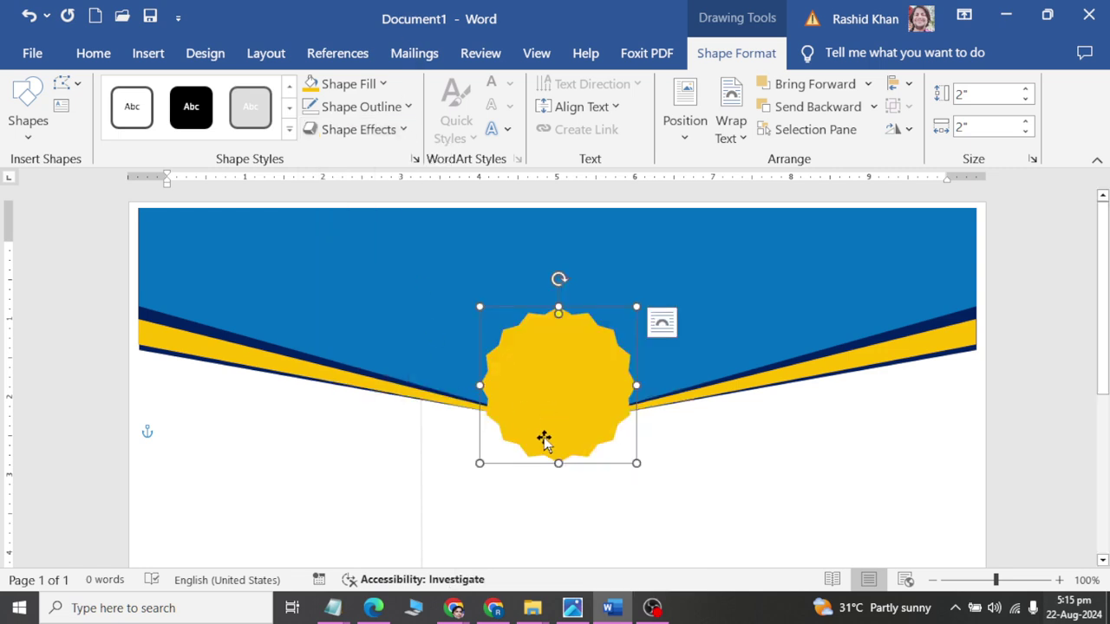
Zoom in and apply the Angle bevel to the yellow 16-point star seal.
scroll(538, 389, up, 3)
scroll(533, 386, up, 1)
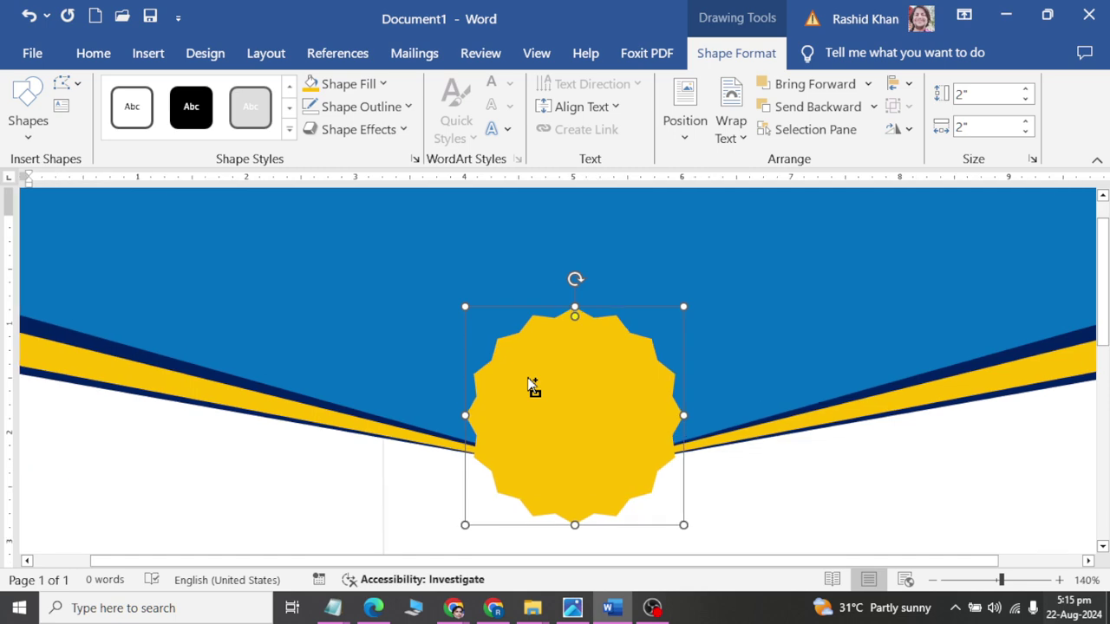
scroll(530, 418, up, 3)
scroll(529, 418, up, 3)
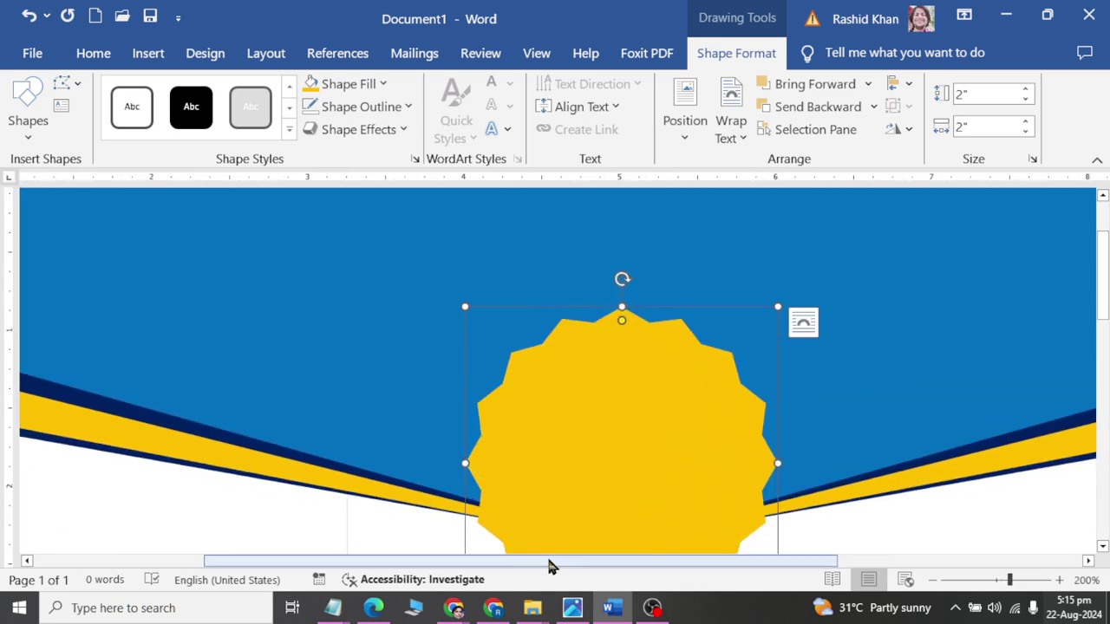
drag(547, 562, 396, 573)
scroll(437, 404, left, 2)
scroll(436, 404, up, 2)
scroll(436, 404, down, 4)
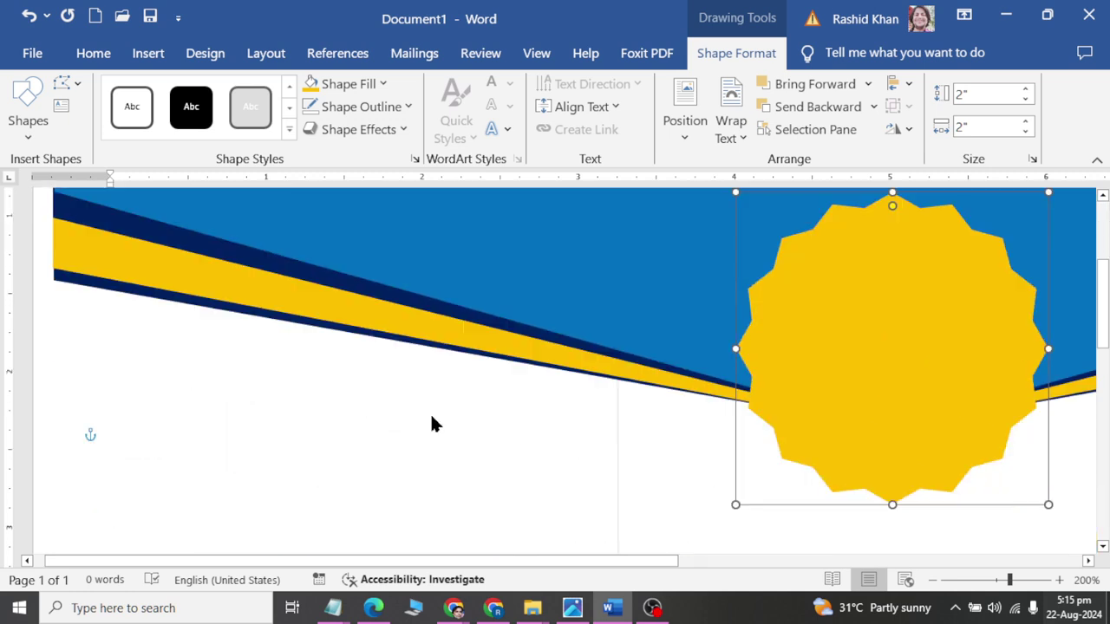
click(368, 130)
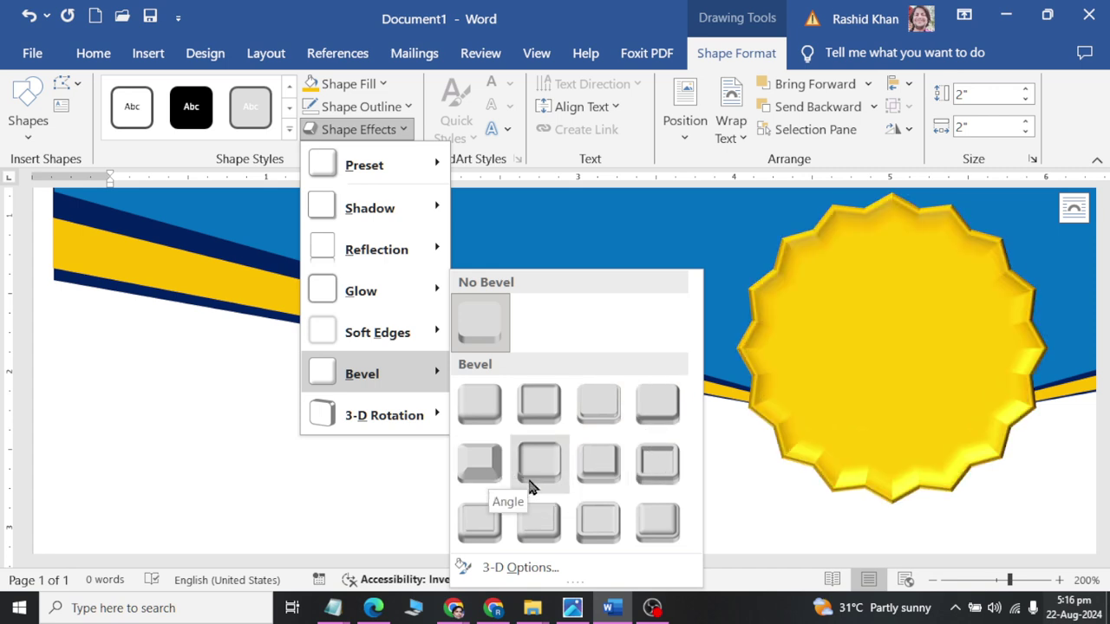
click(528, 484)
key(alt+Tab)
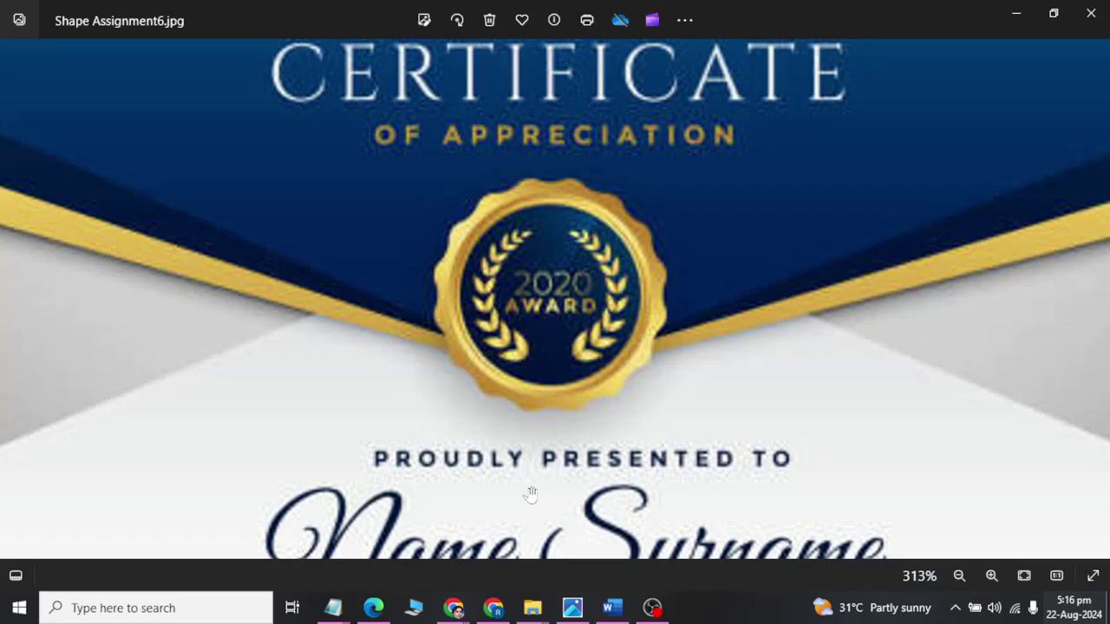
key(alt+Tab)
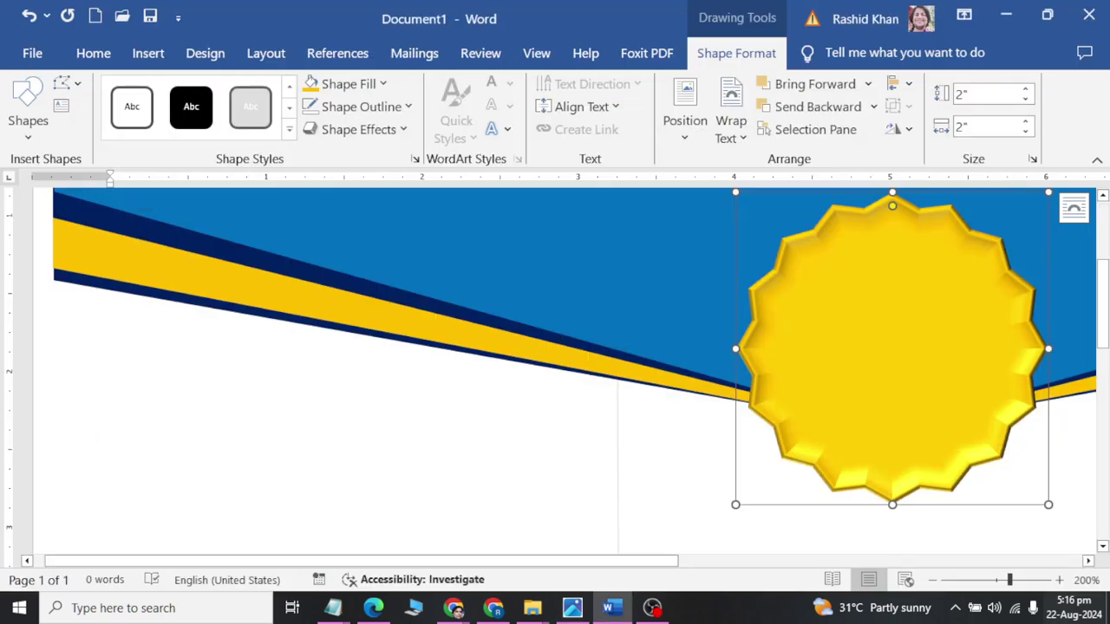
Copy the starburst seal to the left and change the copy's shape to an oval.
key(ctrl+d)
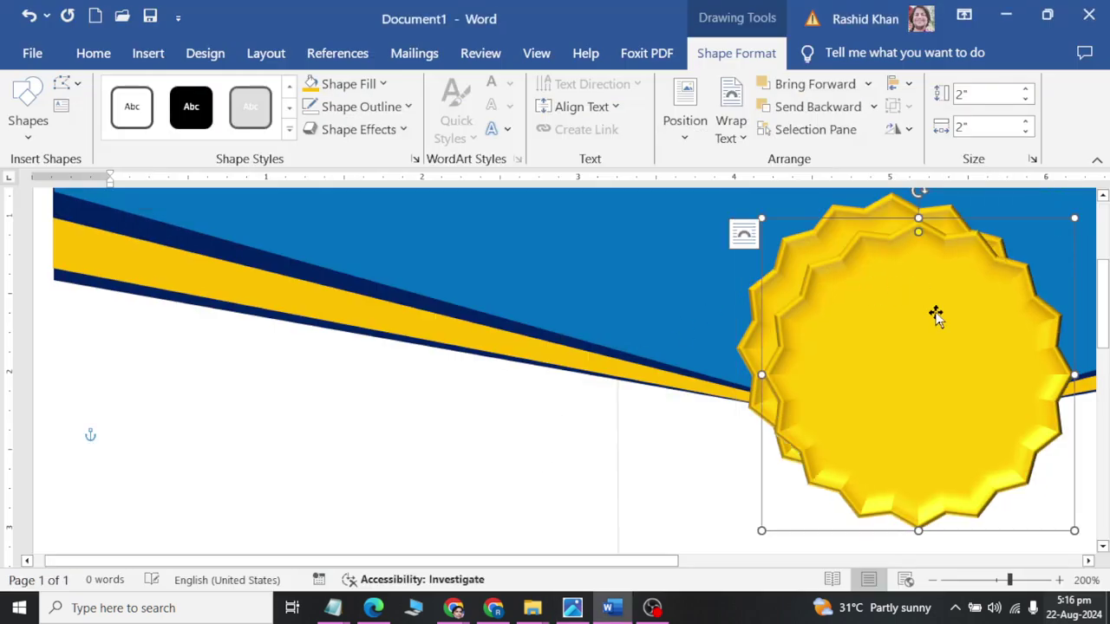
drag(937, 315, 561, 333)
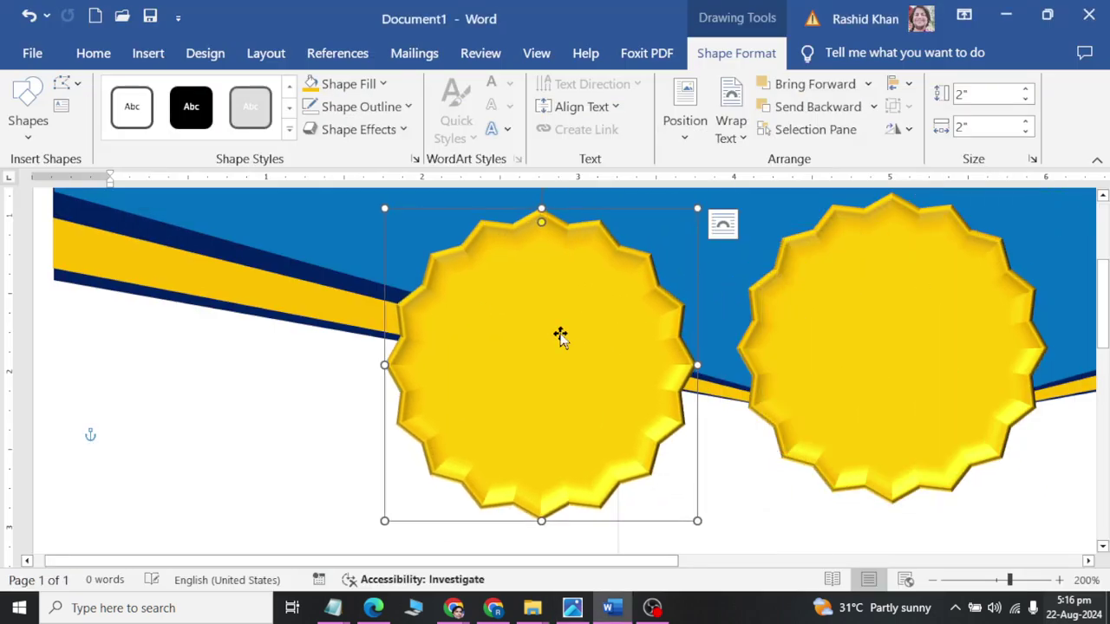
key(alt+Tab)
key(alt+Tab)
click(70, 84)
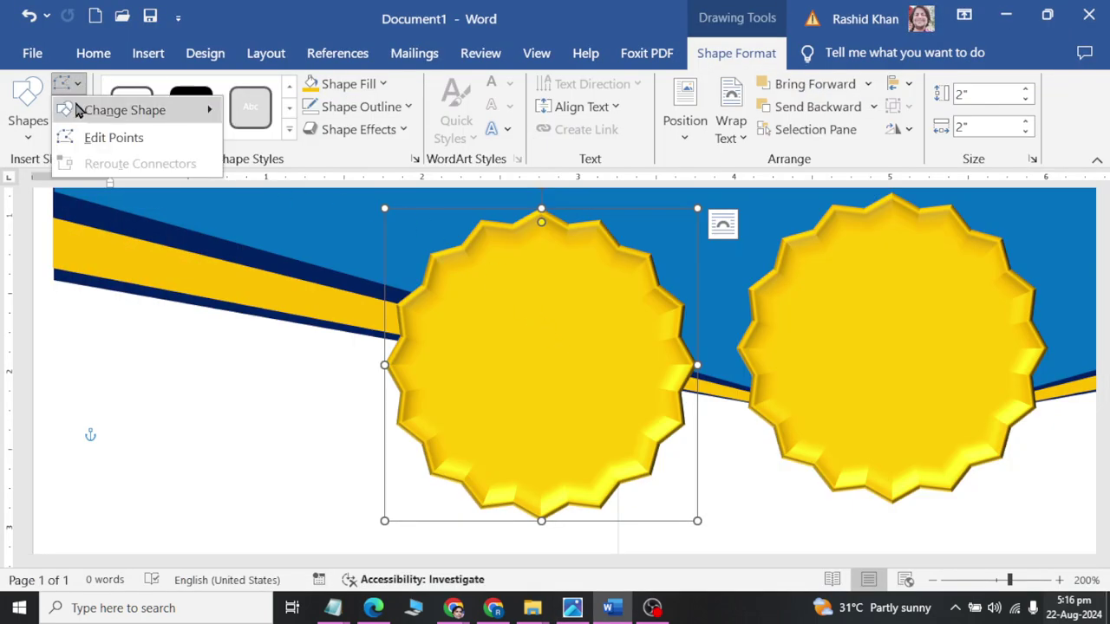
click(238, 180)
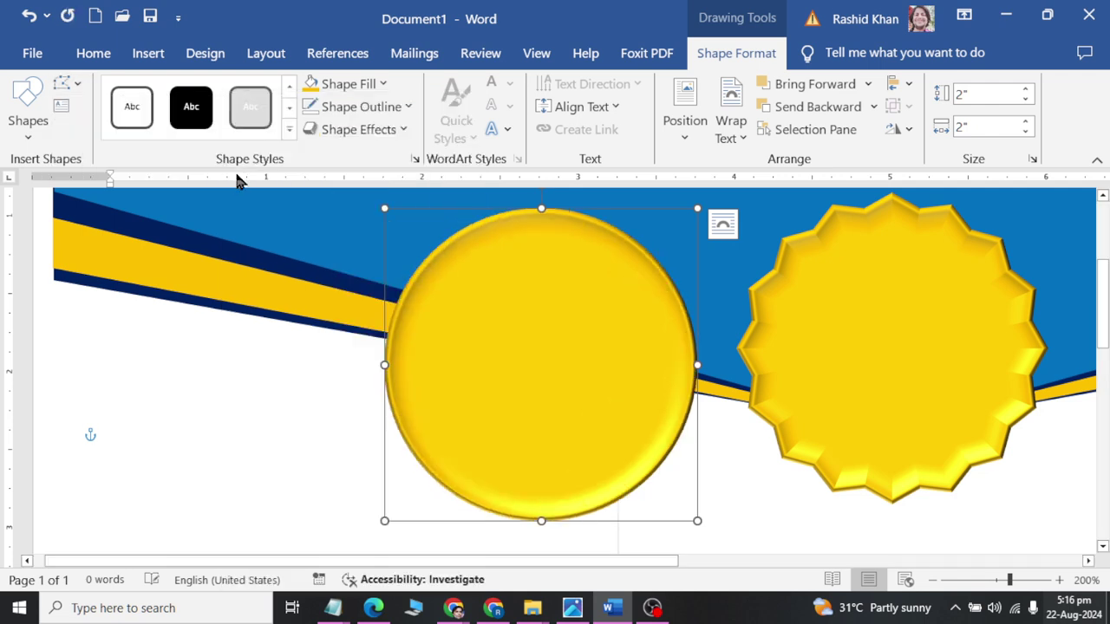
Size the circle to 1.6 by 1.6 inches and centre it over the star seal.
click(994, 90)
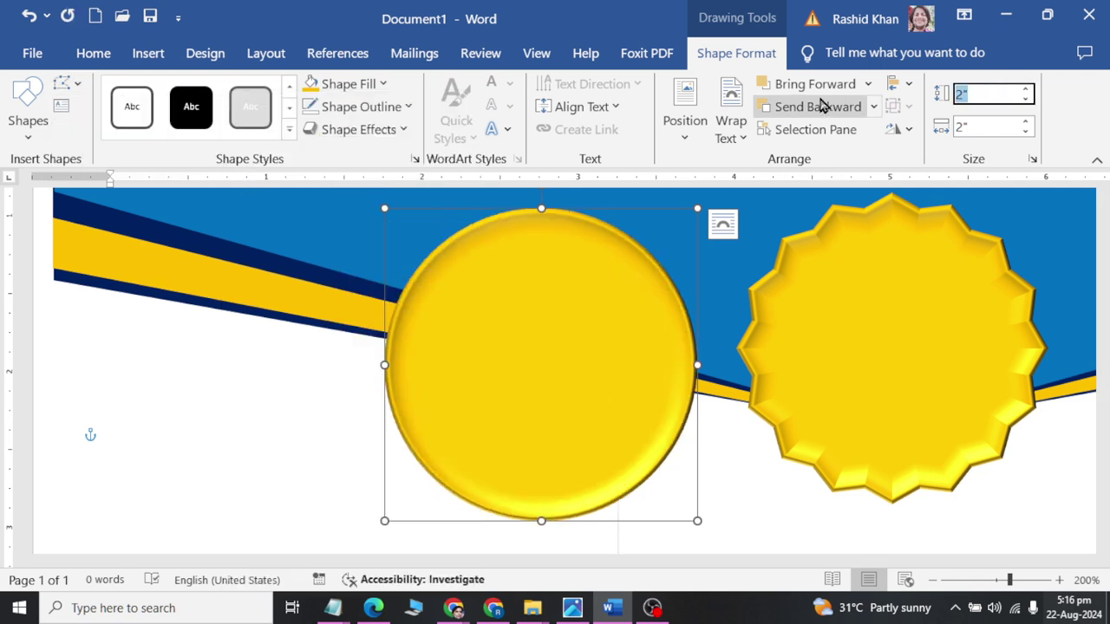
text(1.6)
key(Tab)
key(Return)
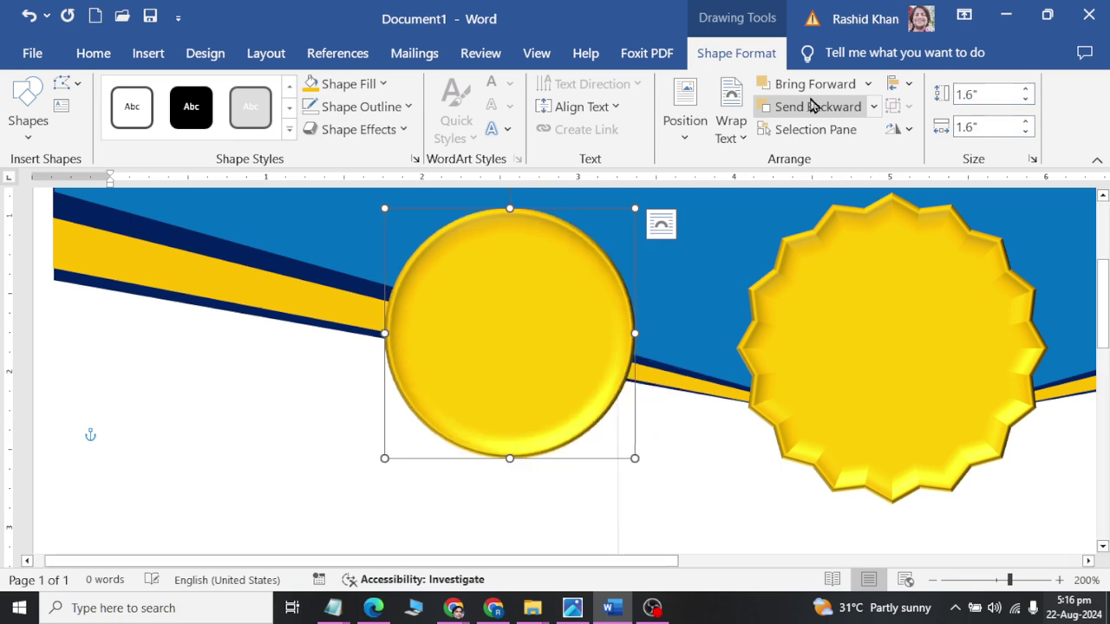
drag(486, 339, 870, 351)
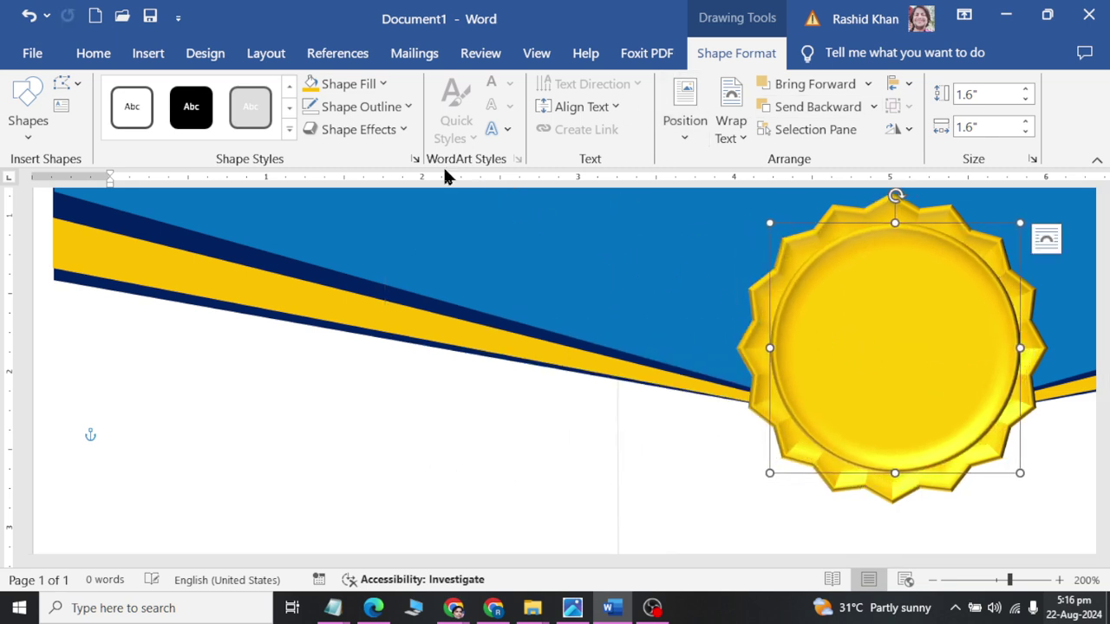
Apply the Relaxed Inset bevel to the inner gold circle, checking it against the reference.
click(382, 130)
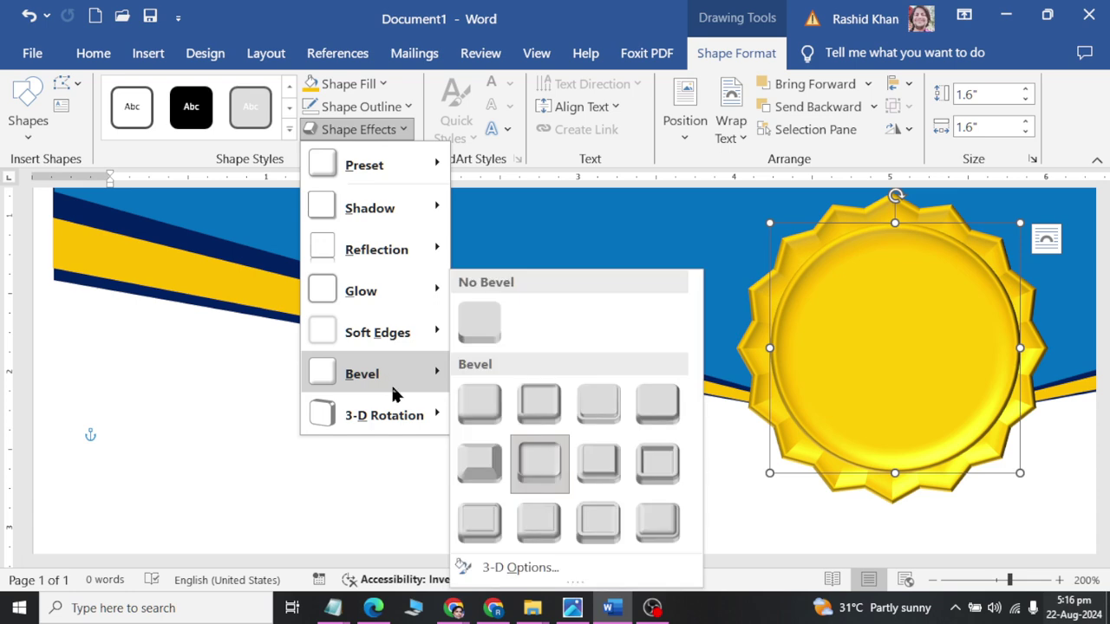
mouse_move(373, 374)
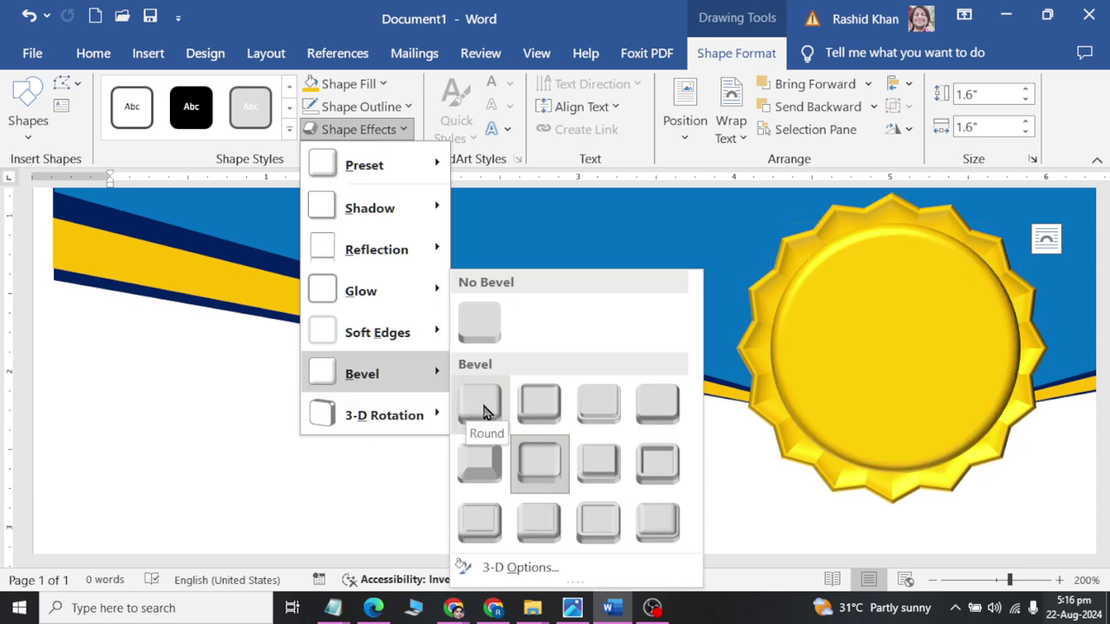
click(540, 406)
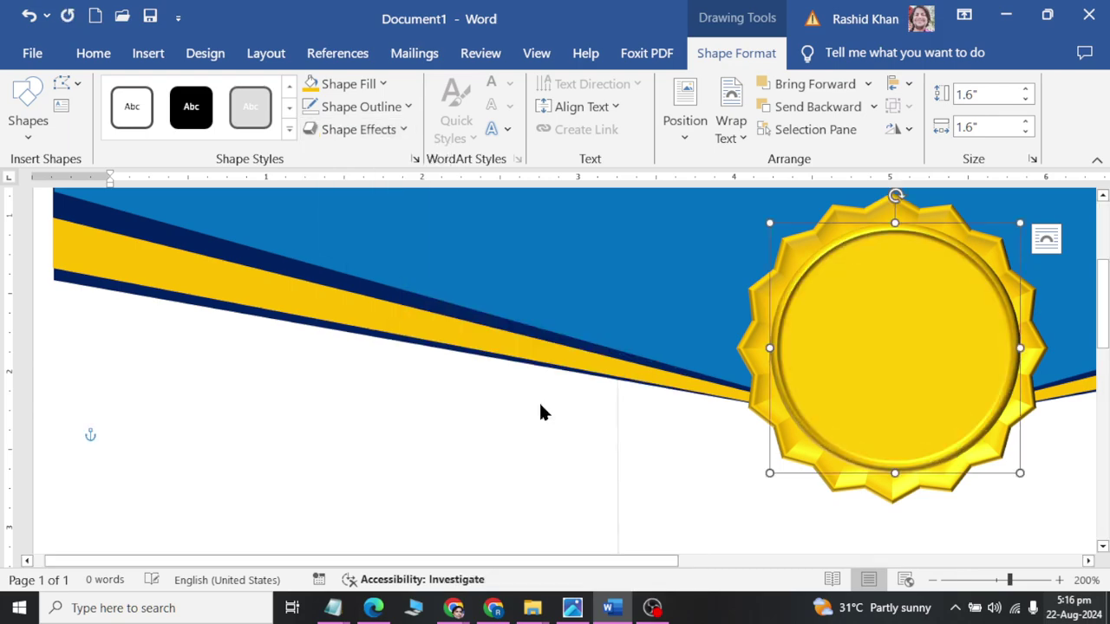
key(alt+Tab)
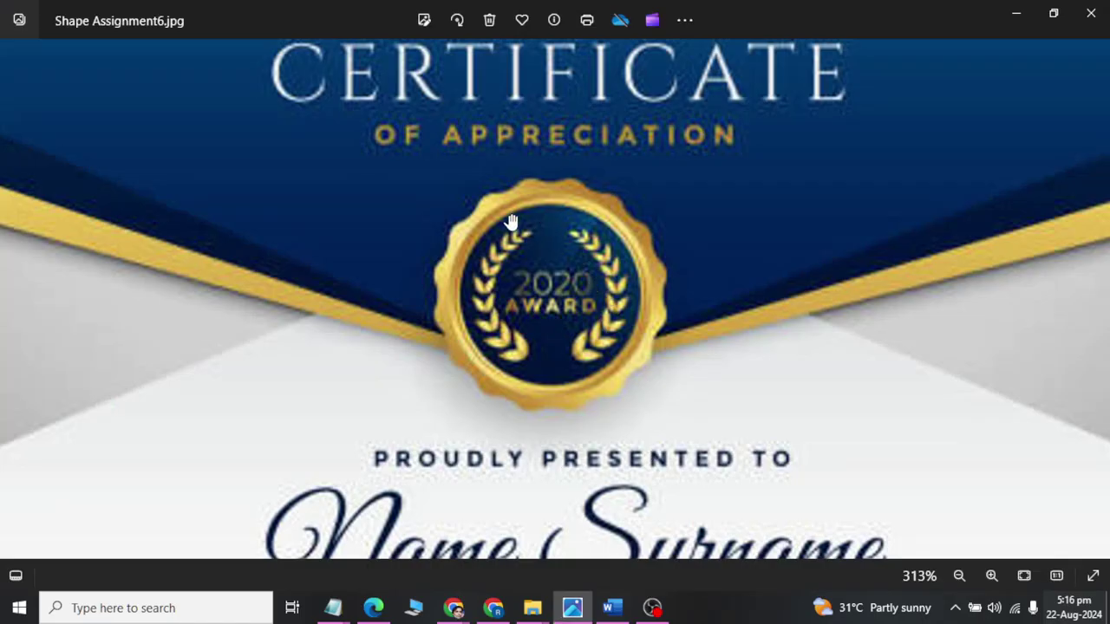
key(alt+Tab)
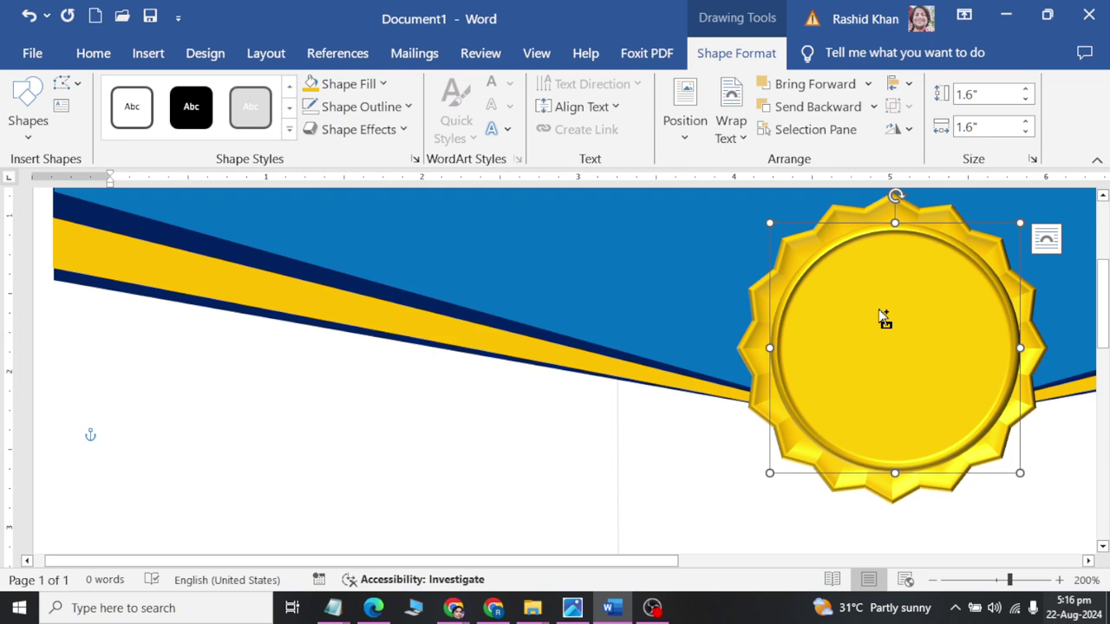
Place a copy of the gold circle to the left and size it 1.3 by 1.3 inches.
ctrl+drag(883, 319, 505, 355)
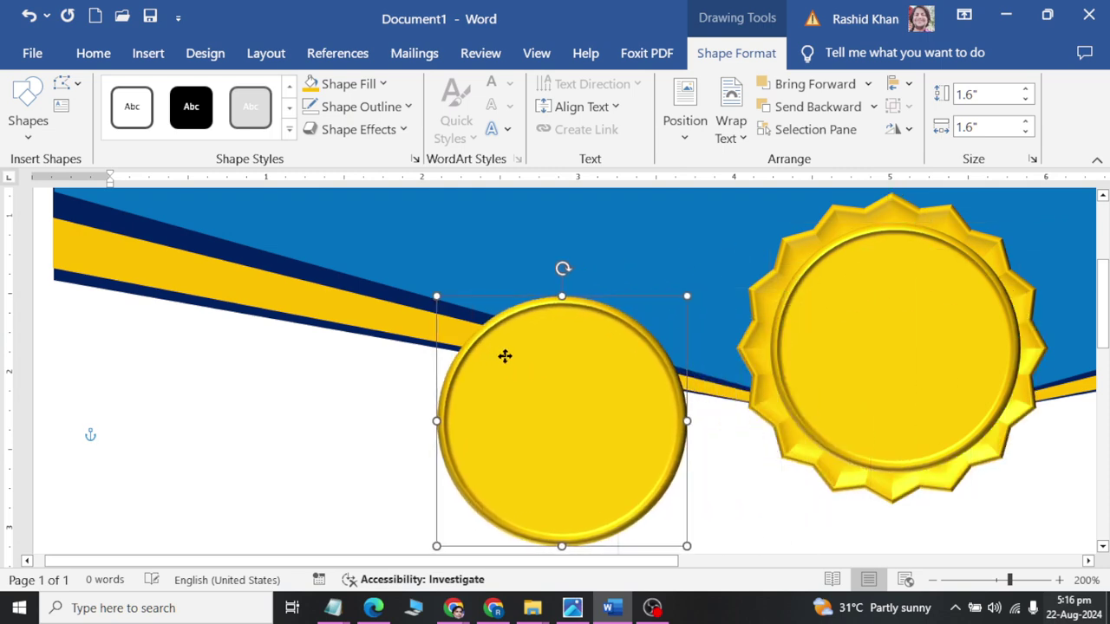
click(984, 93)
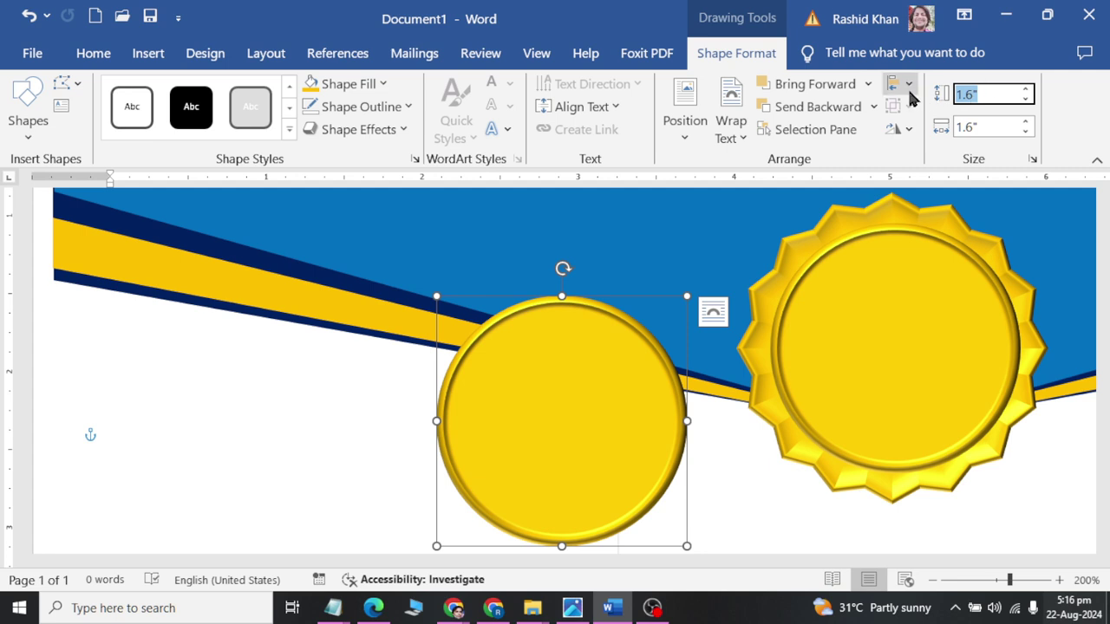
text(1)
key(Tab)
key(shift+Tab)
text(1)
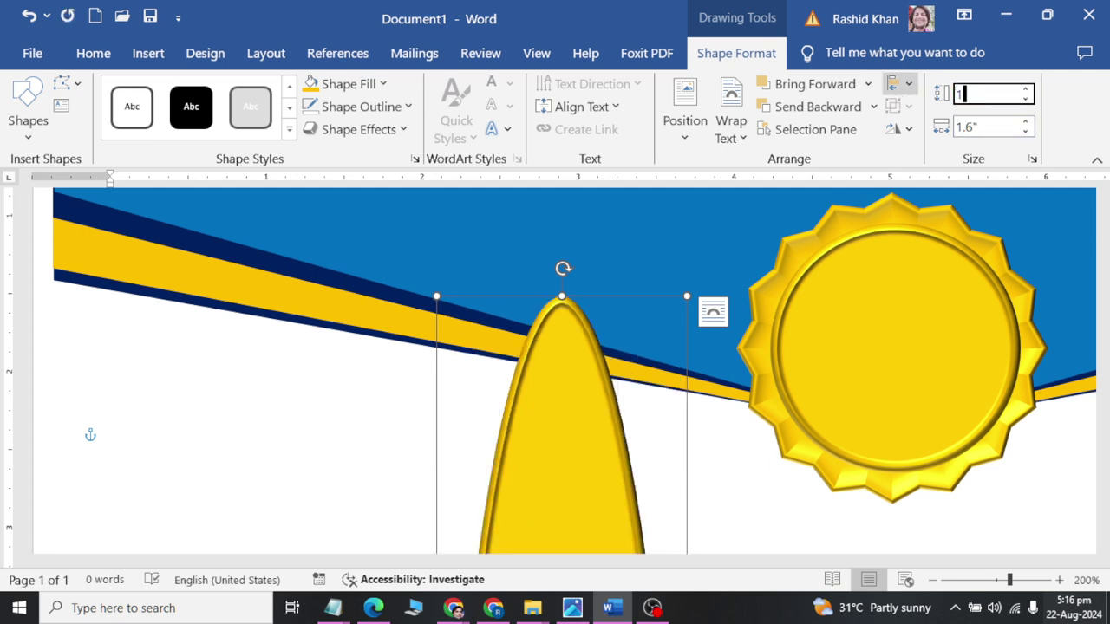
text(.3)
key(Tab)
text(1.3)
key(Return)
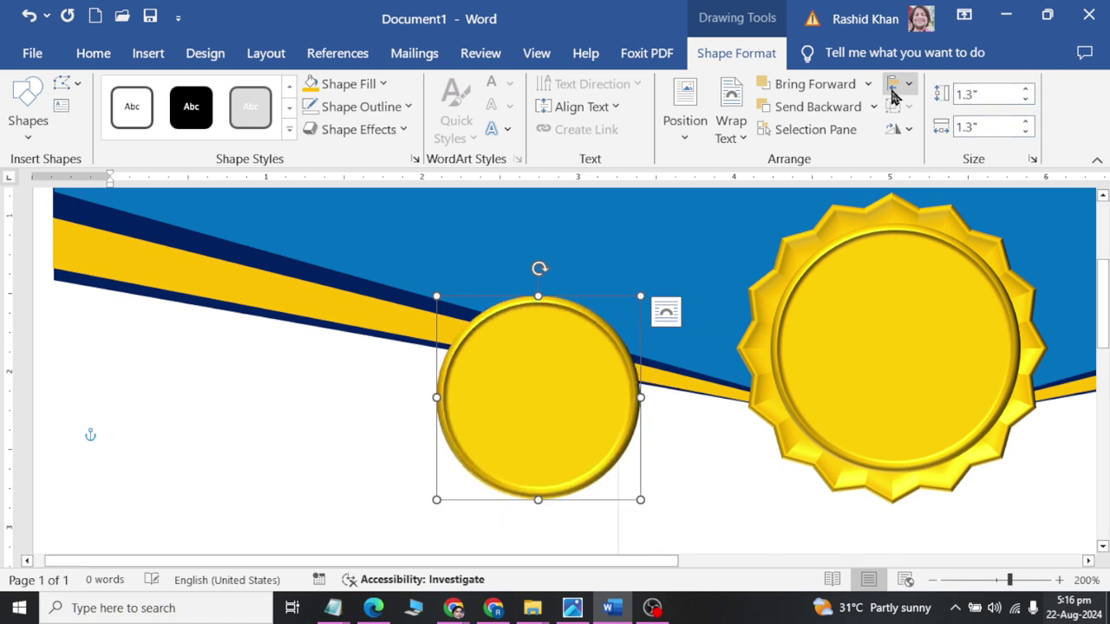
Fill the circle dark blue, resize it to 1.5 by 1.5 inches, and centre it on the medal.
click(383, 84)
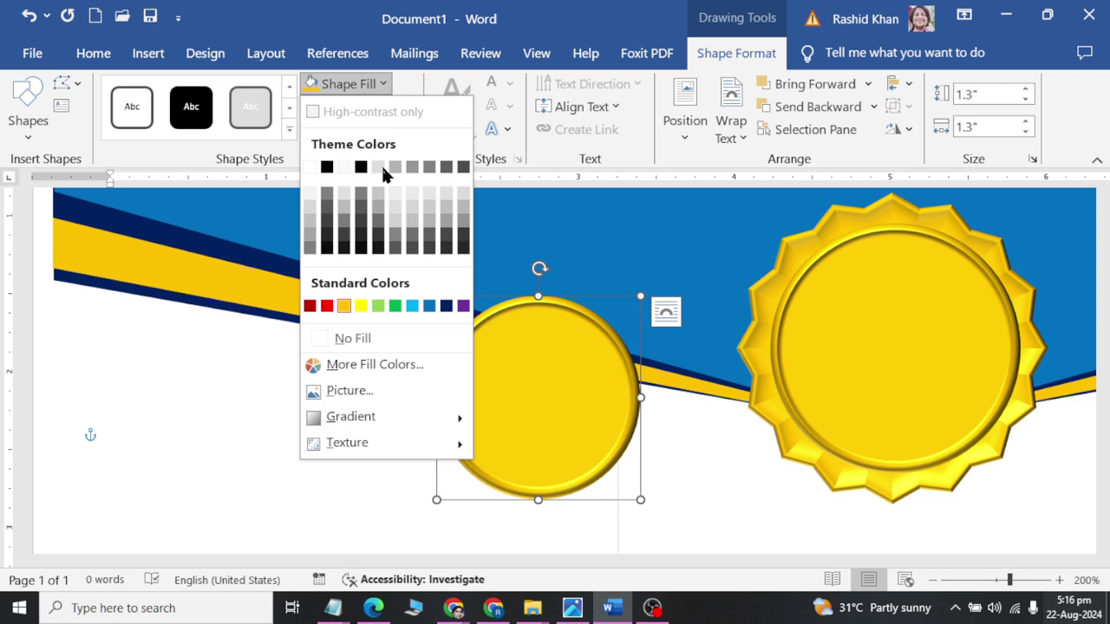
click(450, 306)
drag(503, 436, 915, 375)
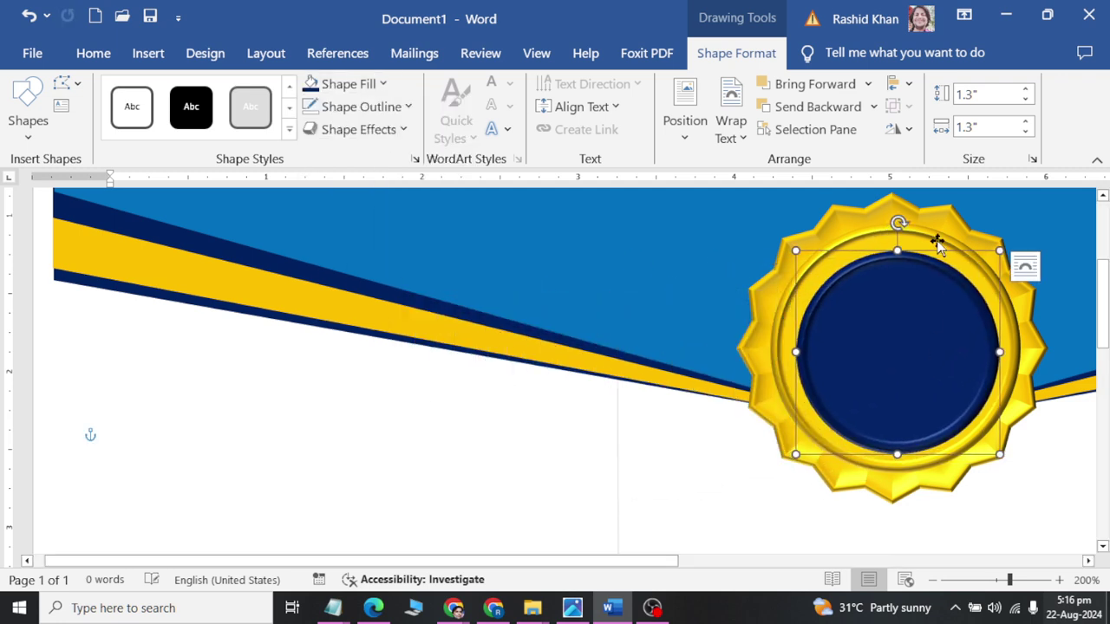
click(992, 97)
text(1)
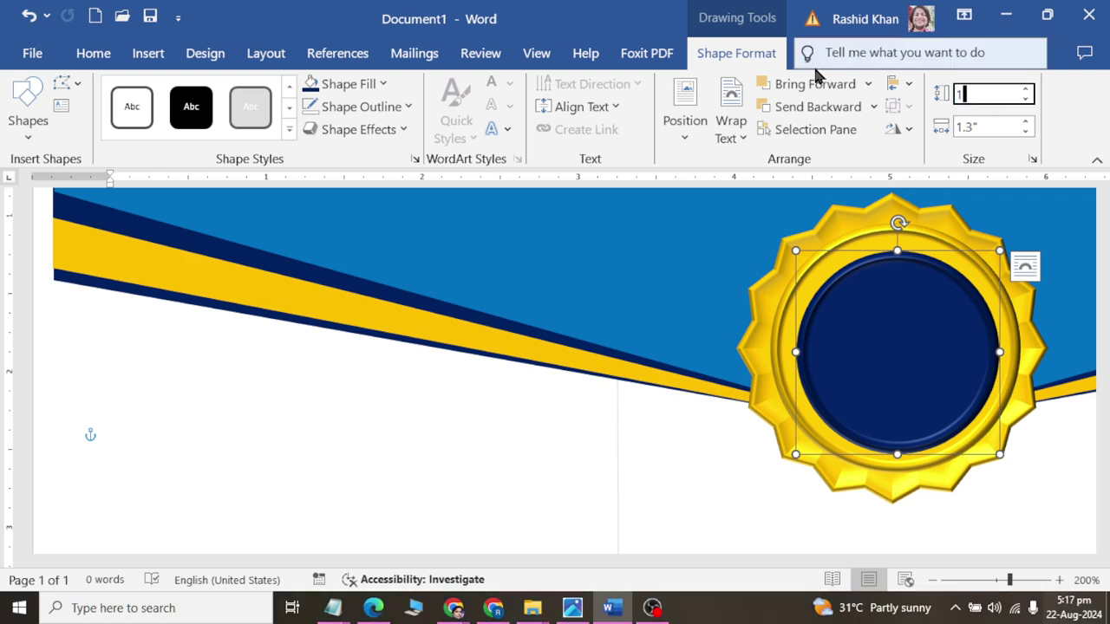
key(Tab)
text(1)
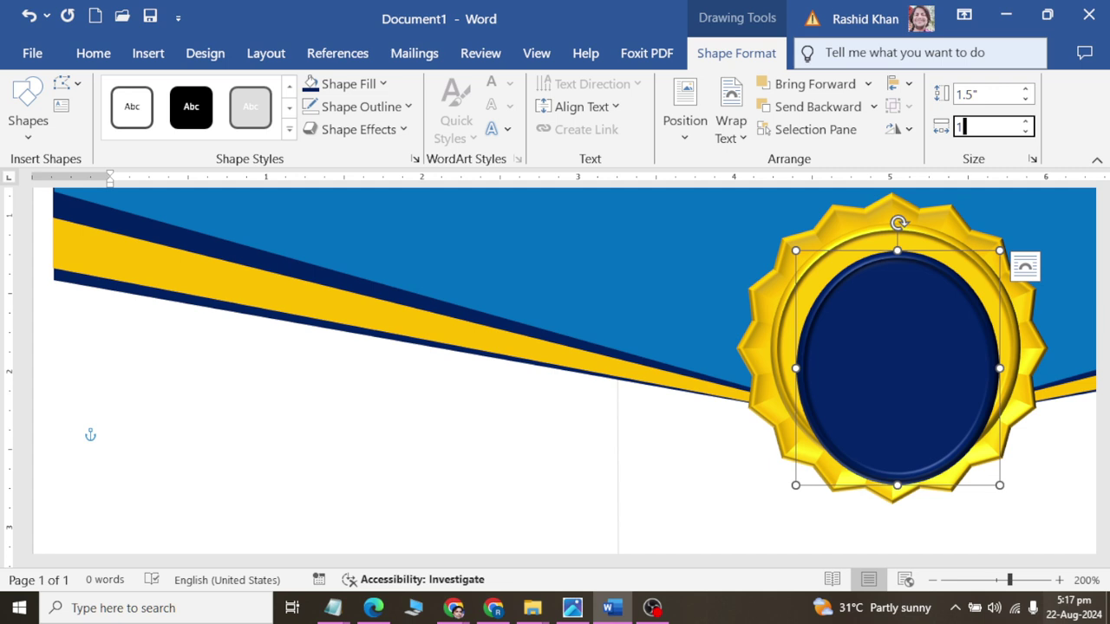
key(Return)
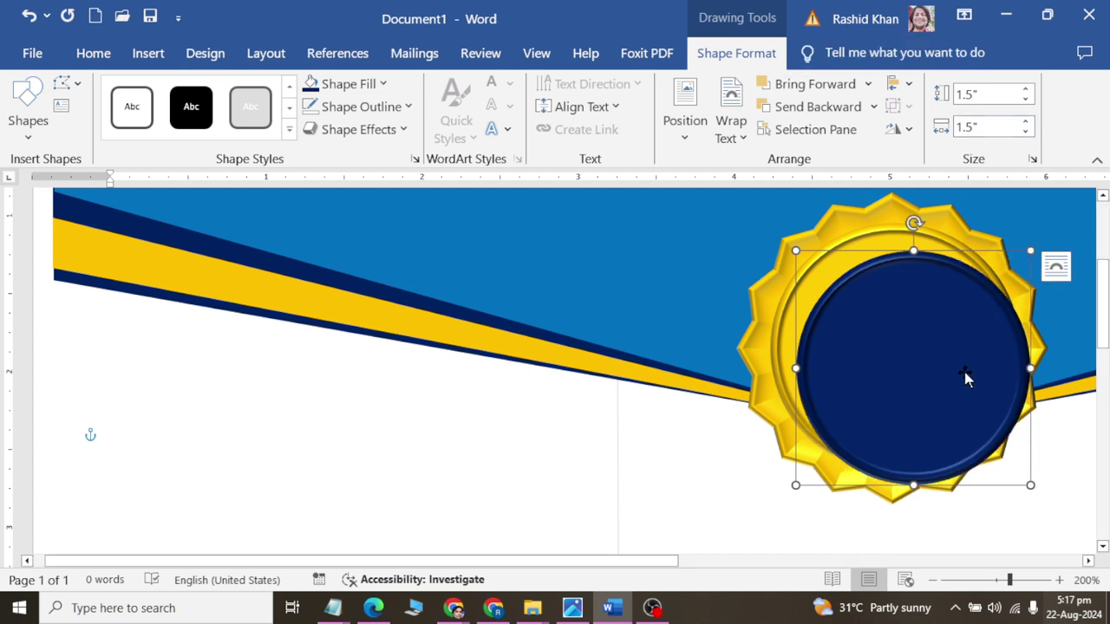
drag(947, 357, 932, 337)
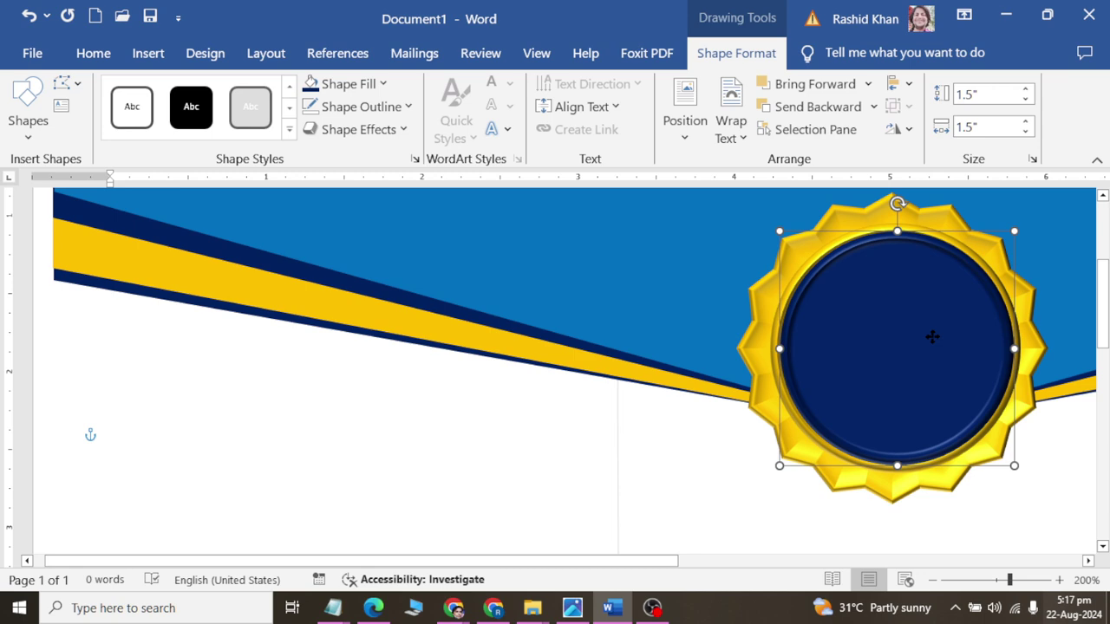
Give the navy centre disc a rounded bevel, then switch to the reference certificate image.
click(392, 129)
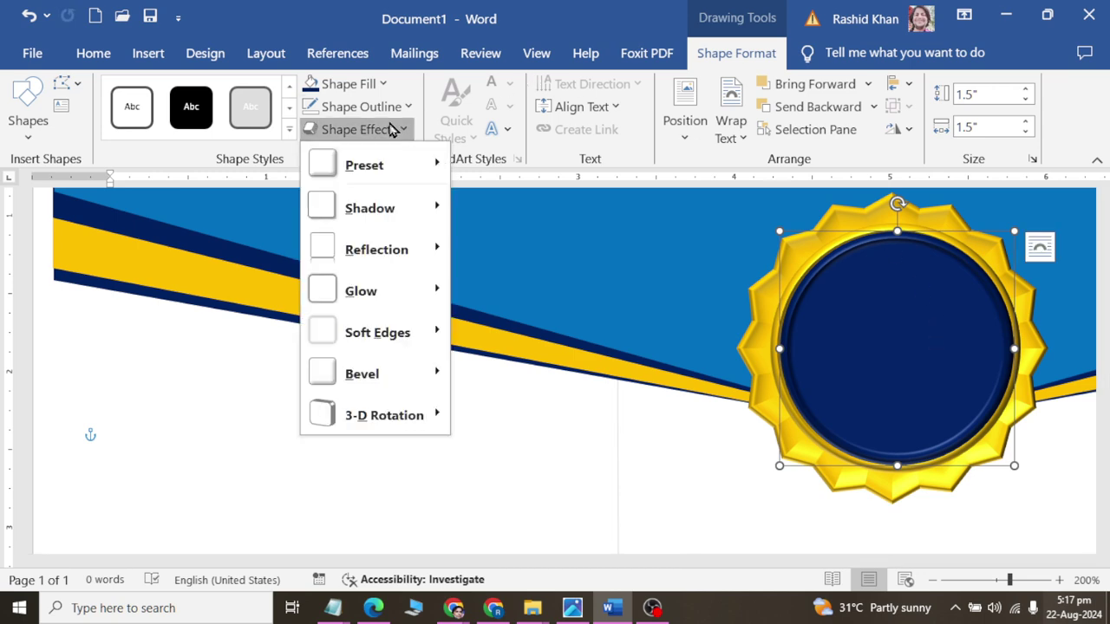
mouse_move(363, 373)
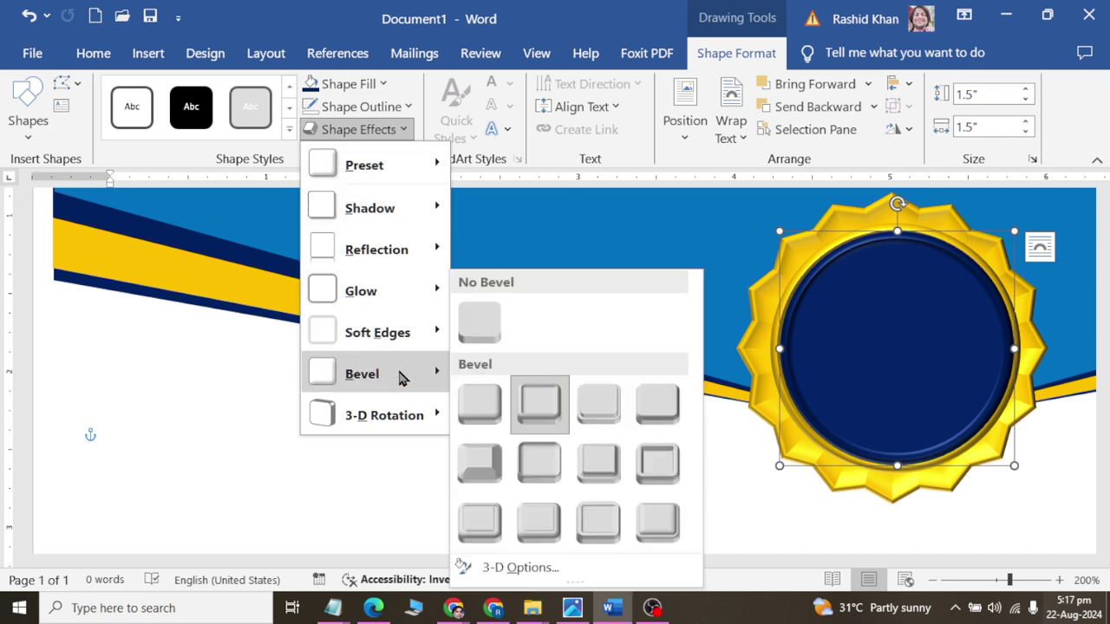
click(539, 466)
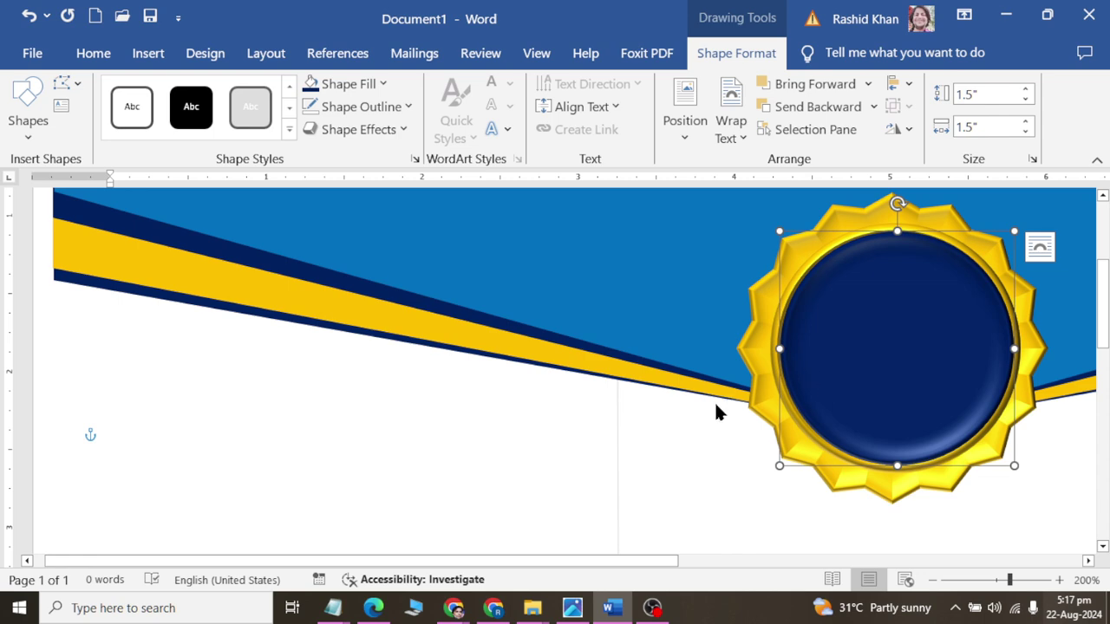
ctrl+scroll(593, 277, down, 3)
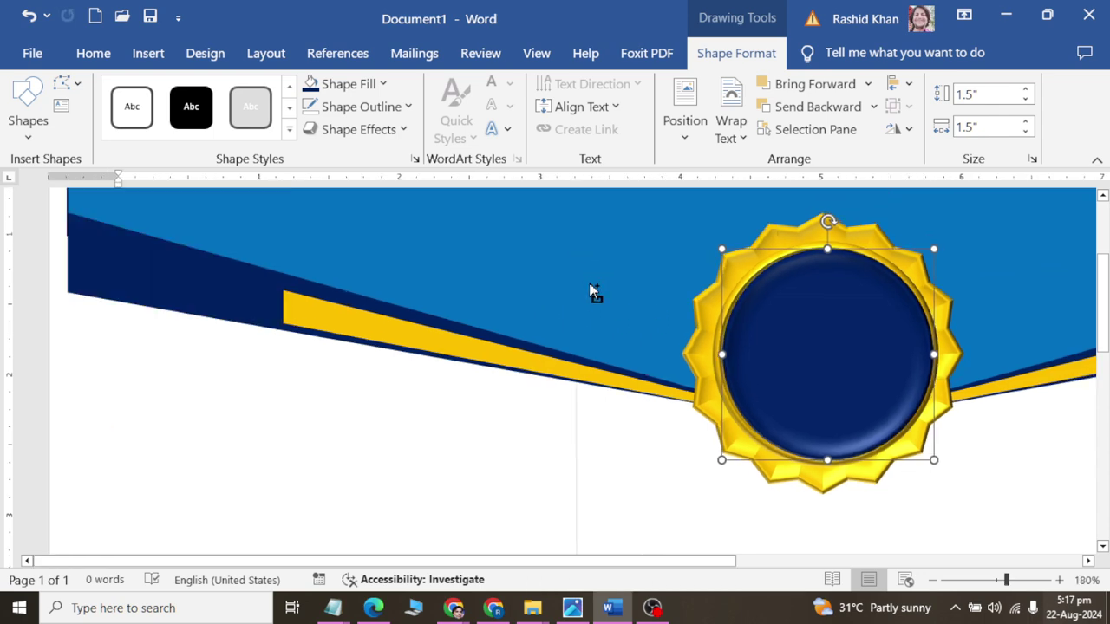
ctrl+scroll(607, 299, down, 3)
ctrl+scroll(626, 303, down, 6)
click(1006, 364)
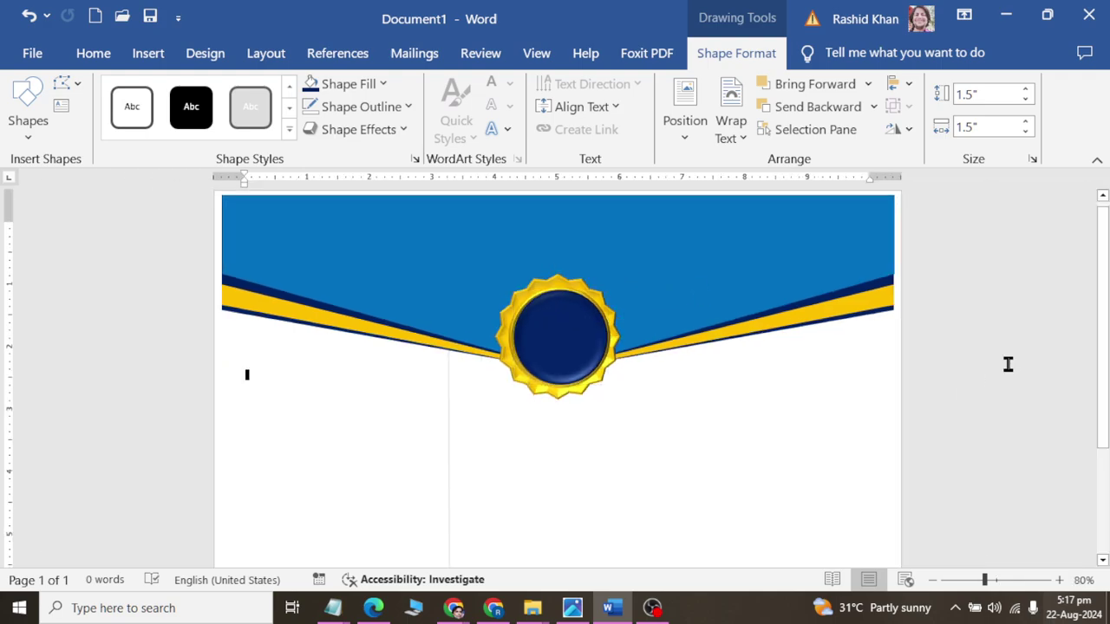
key(alt+Tab)
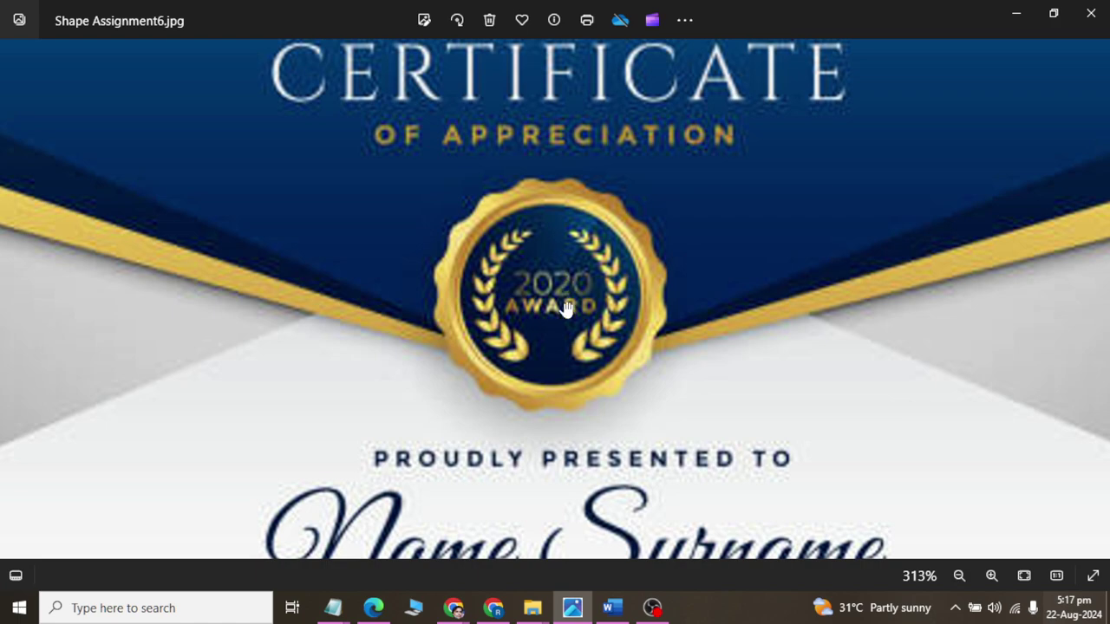
Zoom into the reference seal in Photos, then return to the Word document.
scroll(586, 306, up, 1)
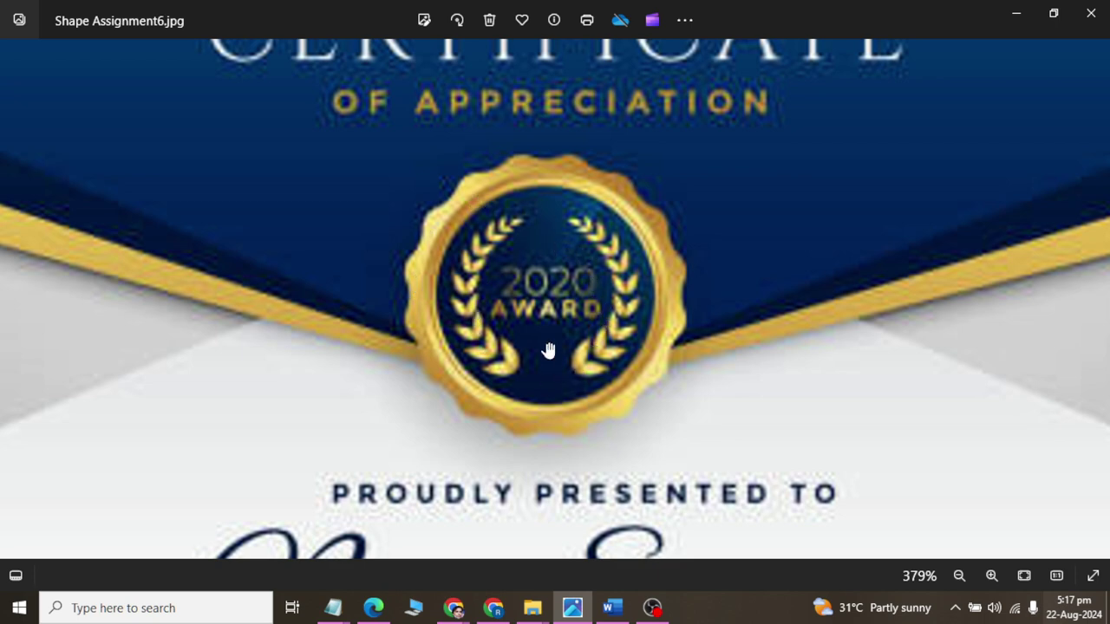
key(alt+Tab)
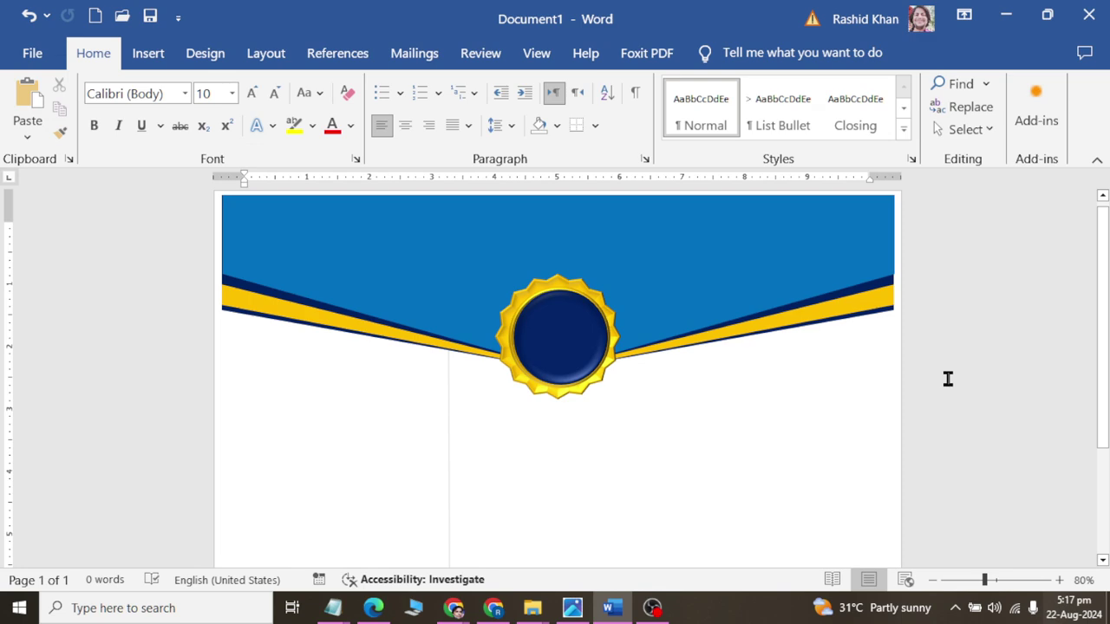
Select the seal's three star shapes through the Selection Pane.
ctrl+scroll(637, 315, up, 2)
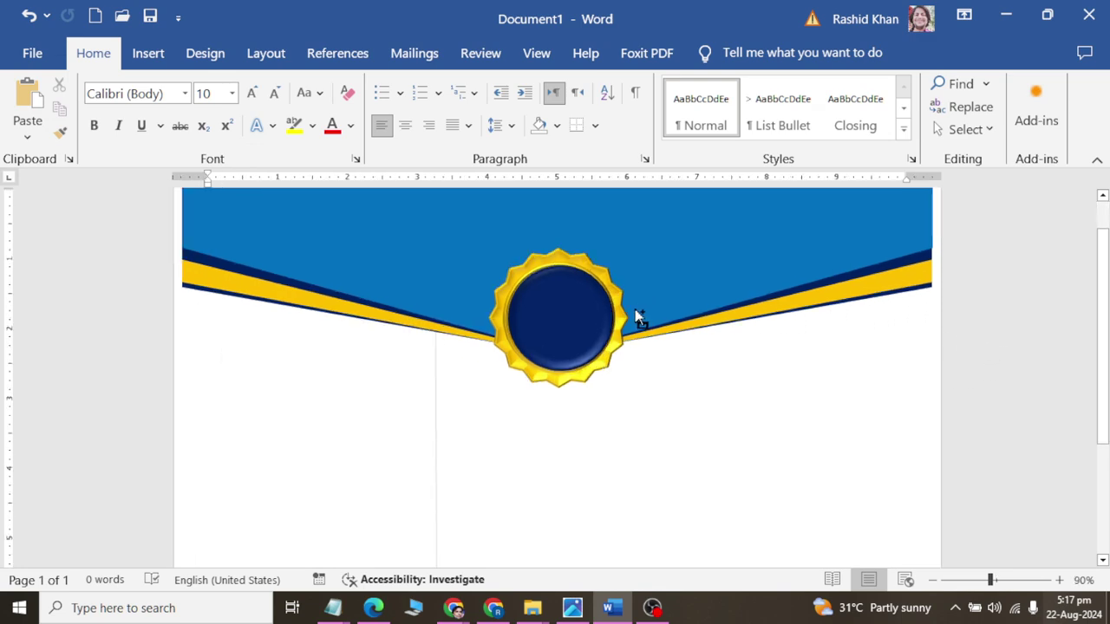
ctrl+scroll(636, 315, up, 2)
ctrl+scroll(636, 315, up, 1)
scroll(679, 298, down, 1)
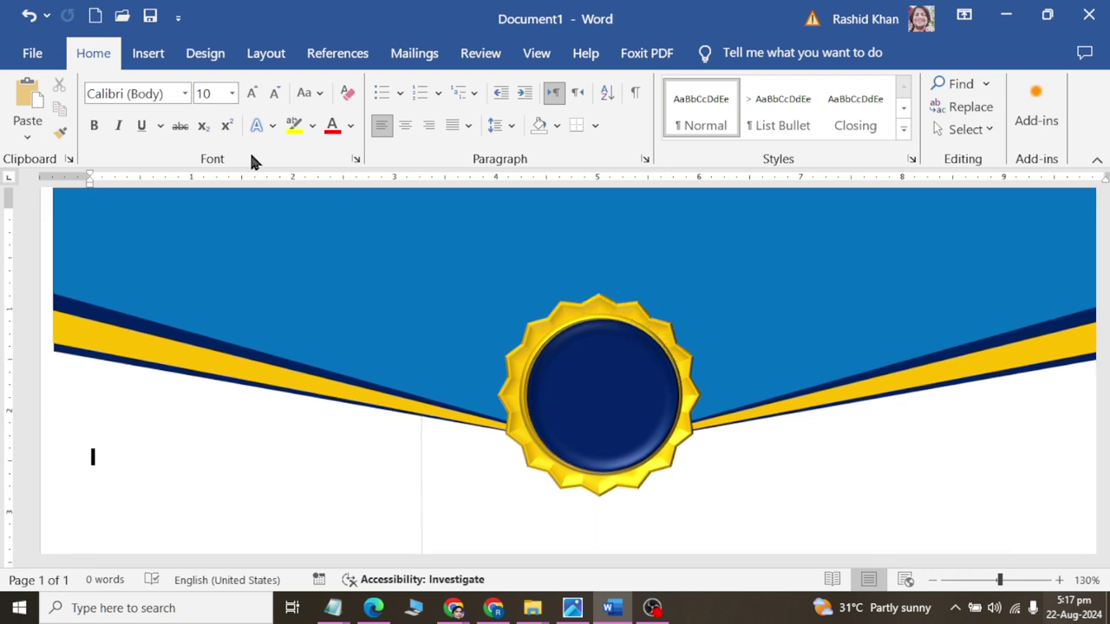
click(968, 131)
click(949, 231)
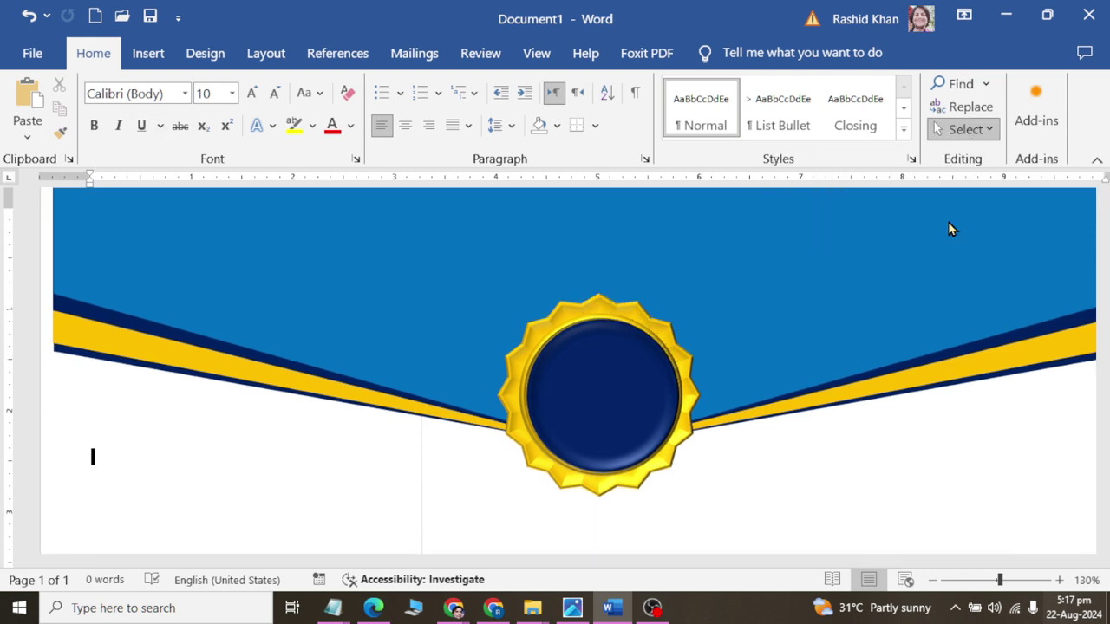
click(999, 343)
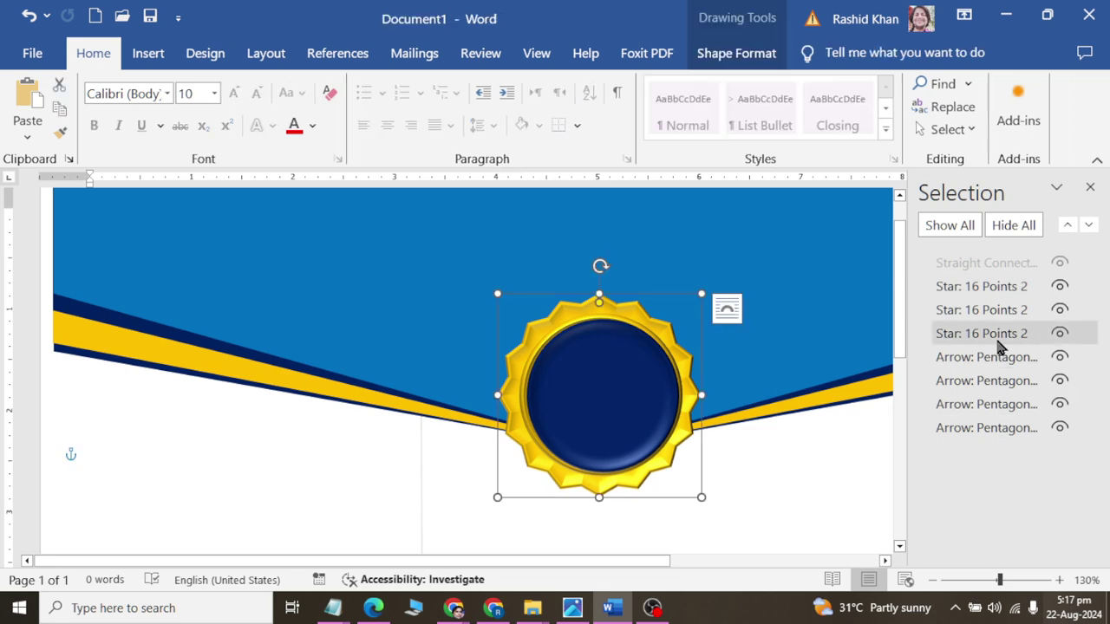
ctrl+click(1004, 310)
ctrl+click(1006, 288)
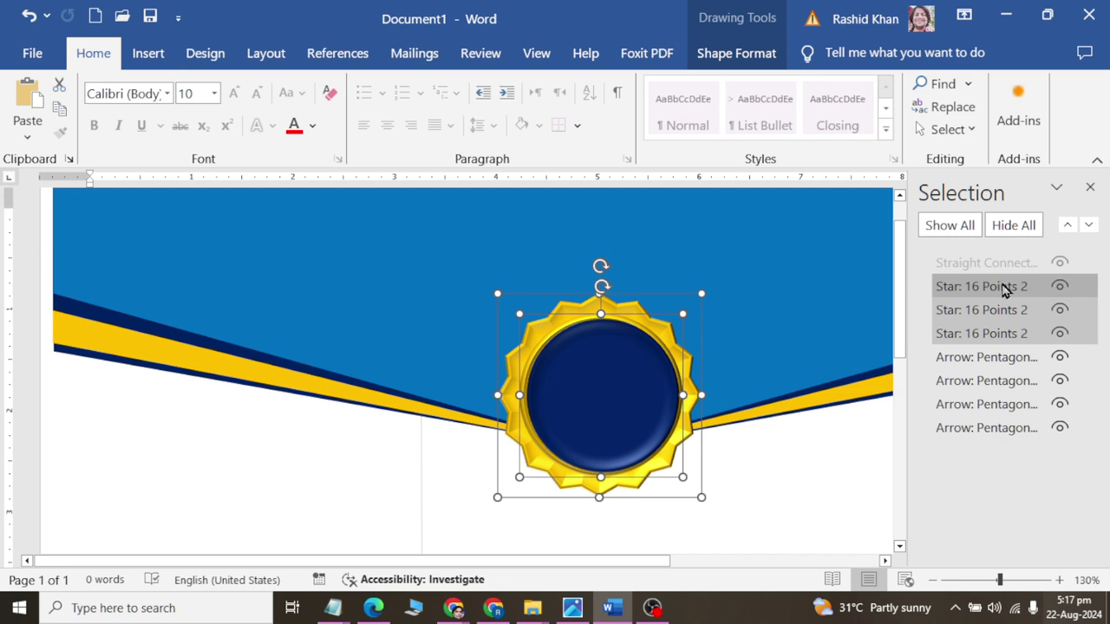
Align the three stars on each other with Align Middle and Align Center.
click(742, 54)
click(898, 87)
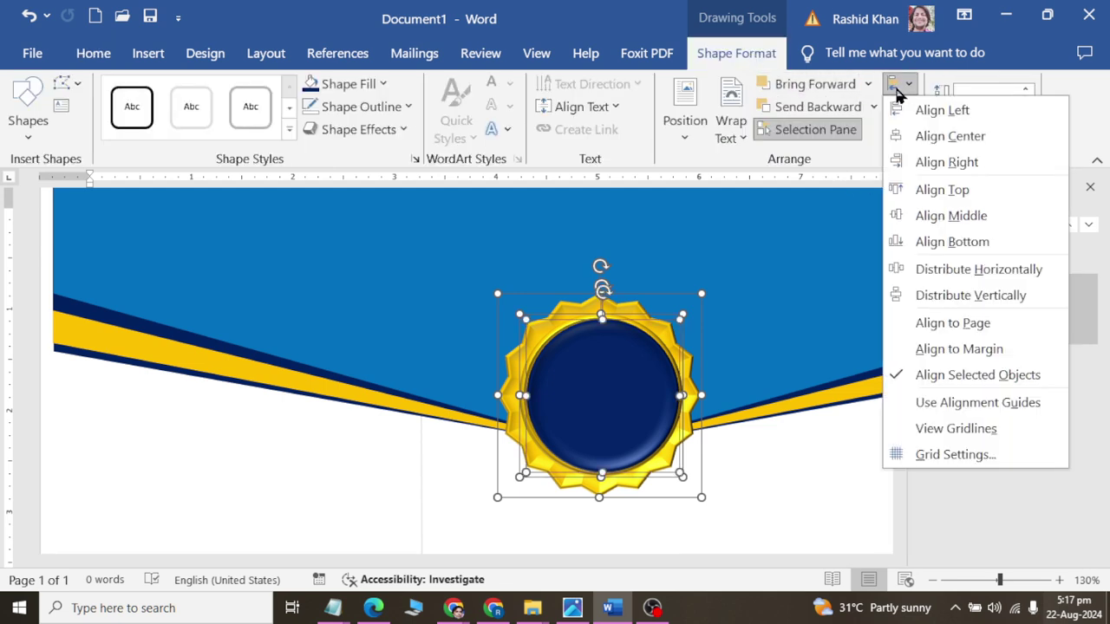
click(902, 216)
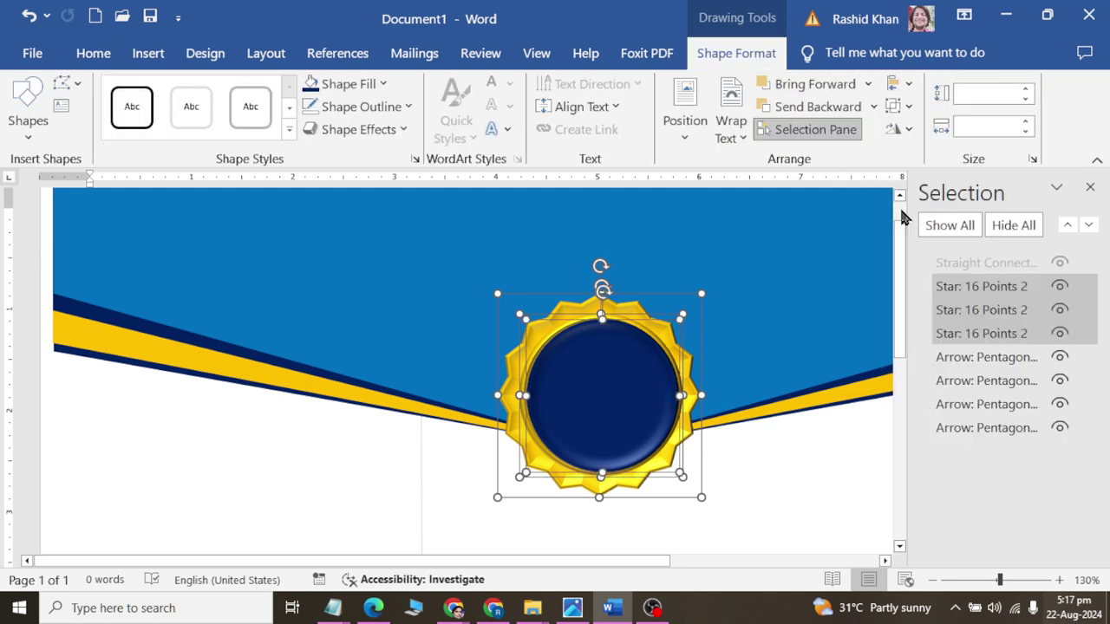
click(902, 86)
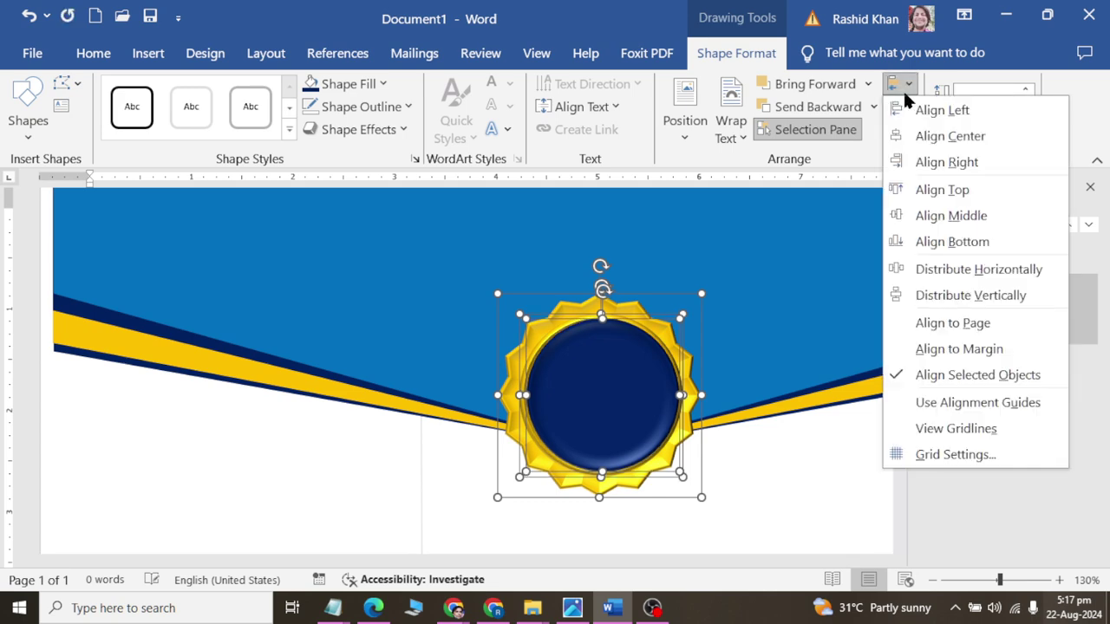
click(925, 141)
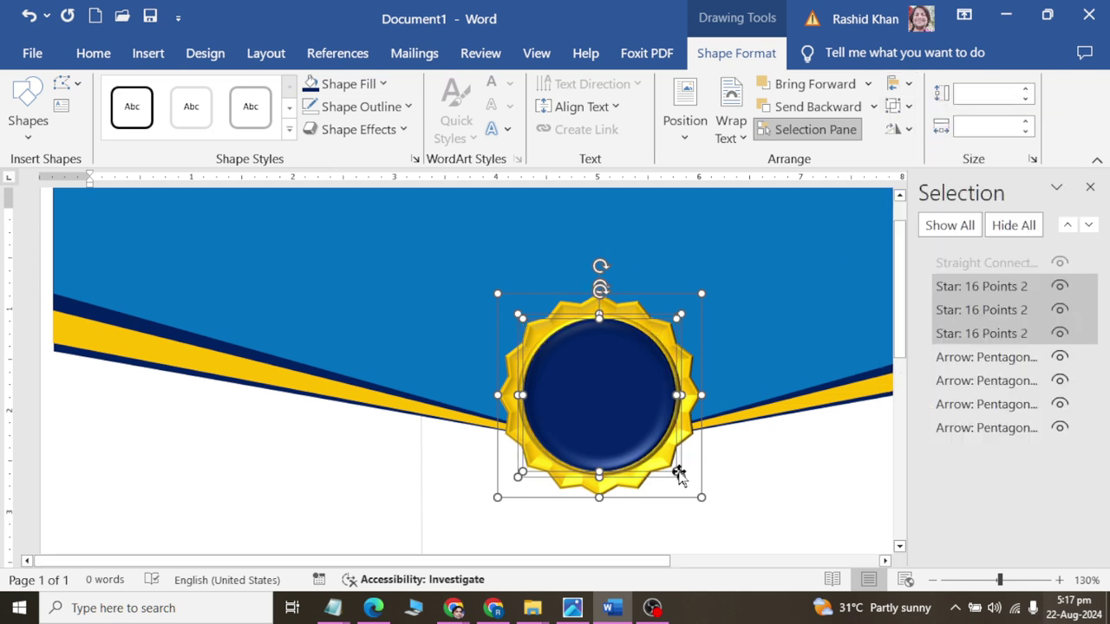
Group the three stars into one seal object and check the grouping.
click(895, 106)
click(928, 132)
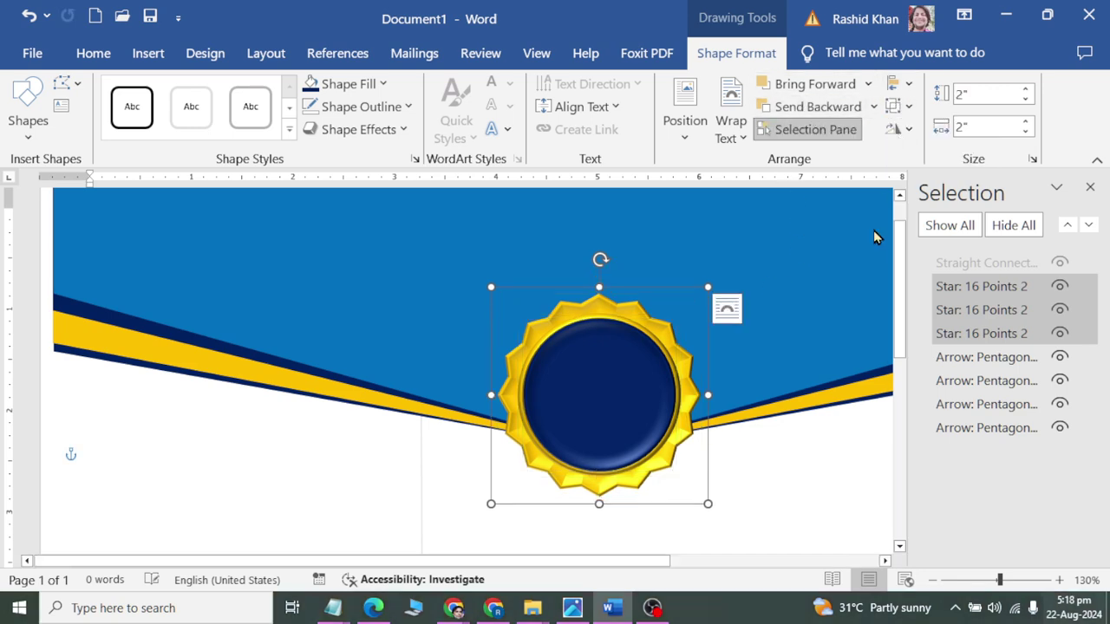
click(804, 464)
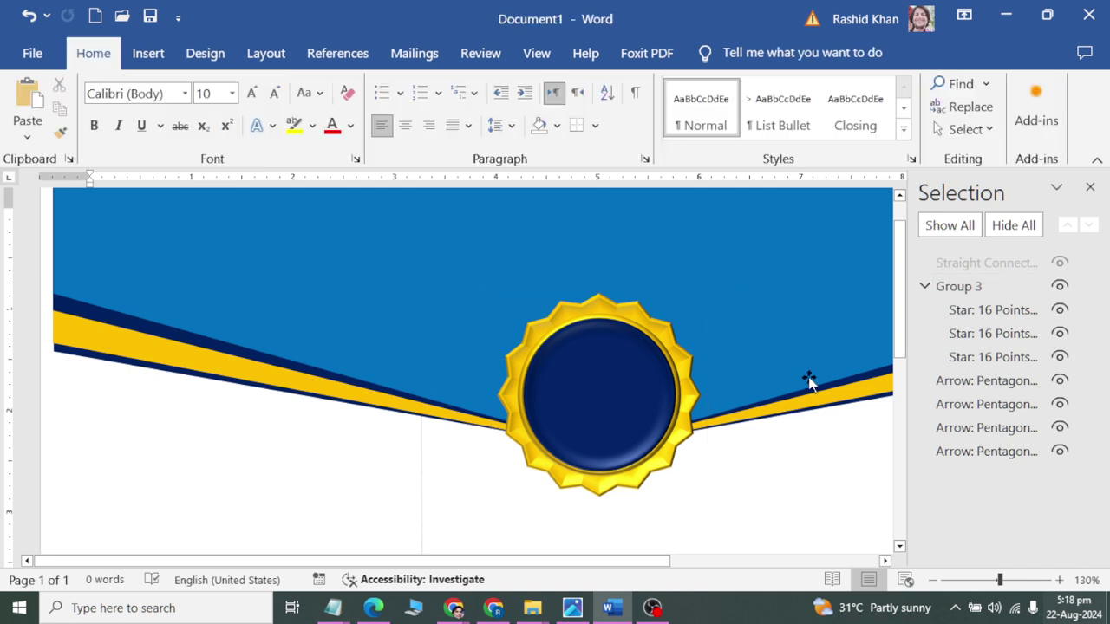
click(993, 333)
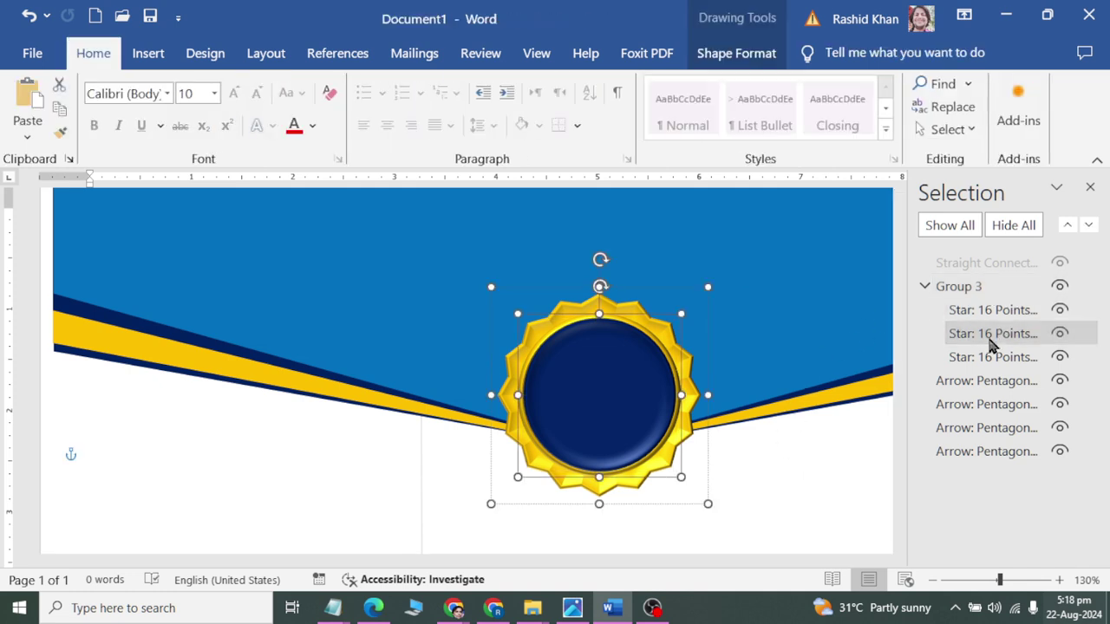
ctrl+click(991, 359)
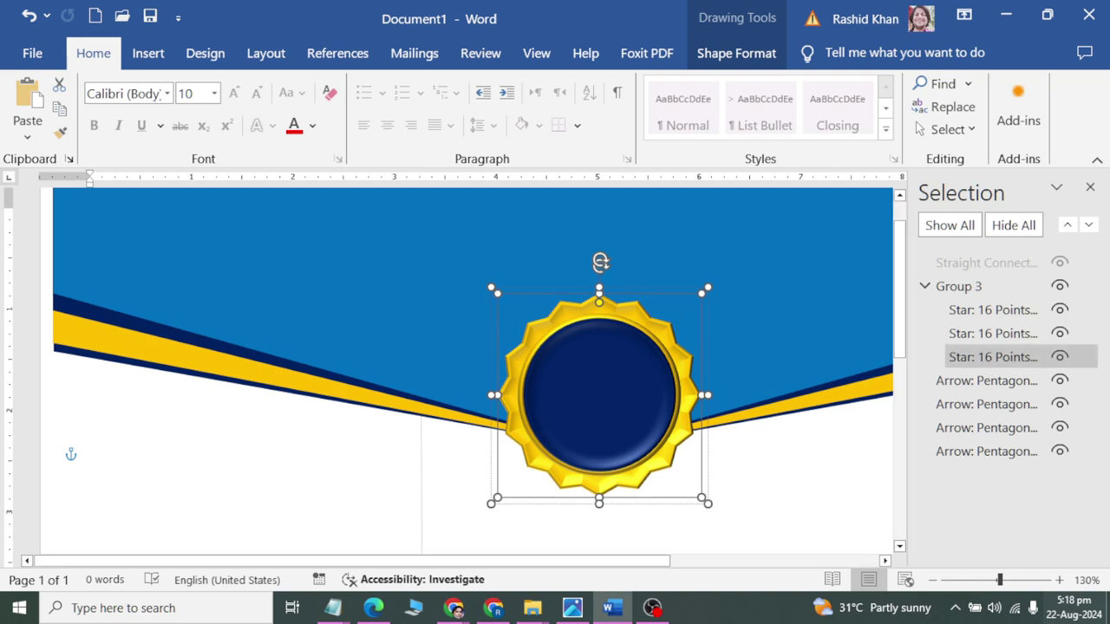
click(706, 394)
ctrl+scroll(706, 394, down, 4)
key(alt+Tab)
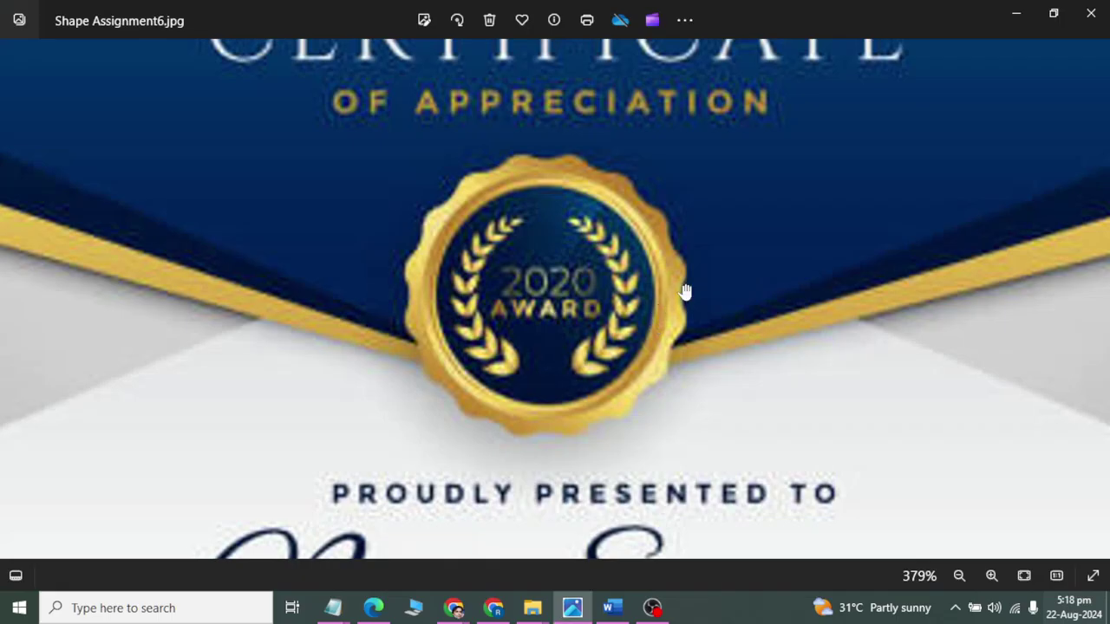
key(alt+Tab)
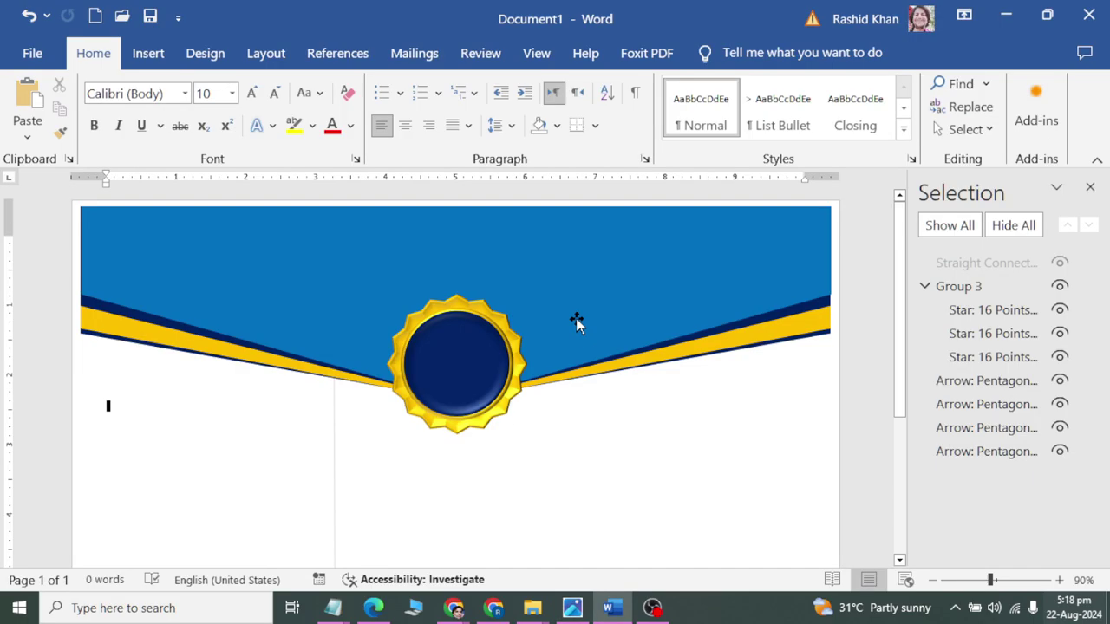
key(alt+Tab)
scroll(537, 224, down, 4)
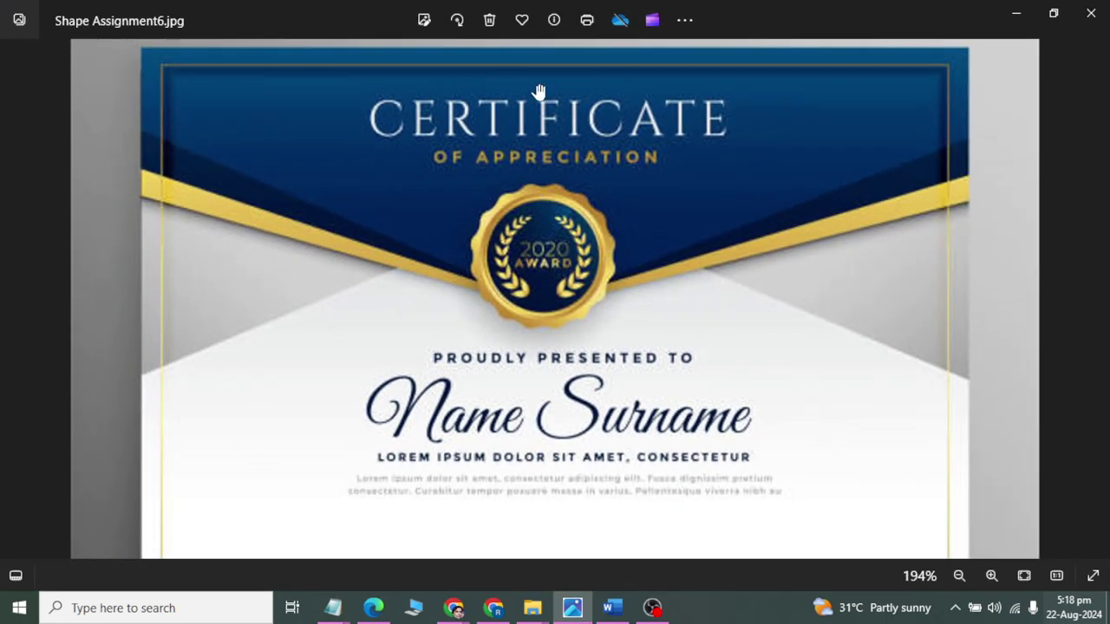
scroll(541, 104, up, 1)
key(alt+Tab)
key(alt+Tab)
key(alt+Tab)
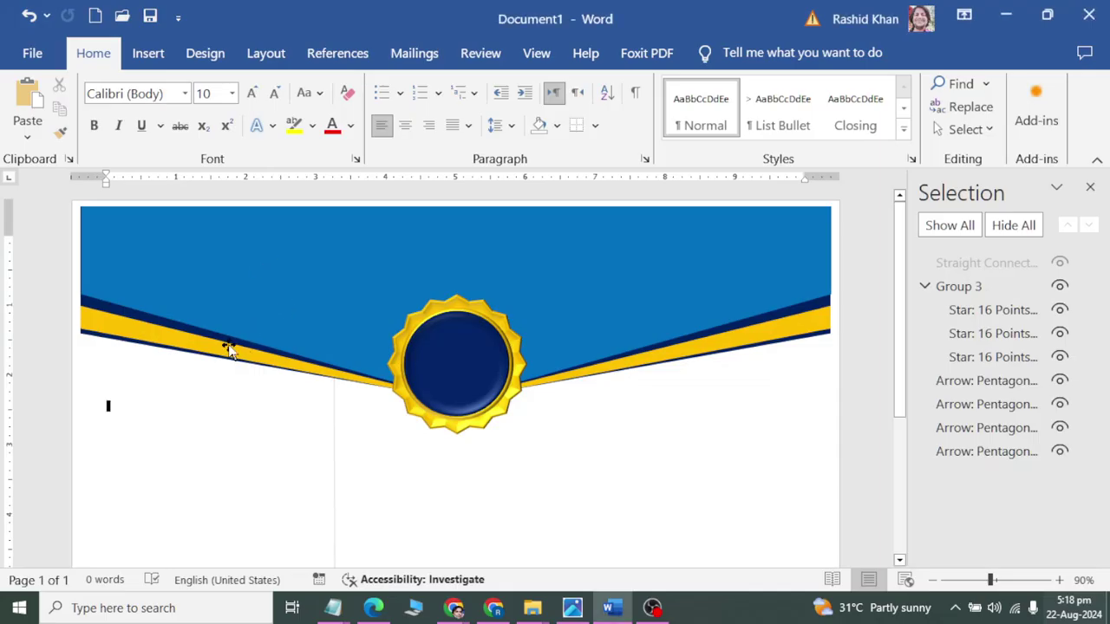
Draw an isosceles triangle and move it onto the banner's left half.
click(147, 53)
click(271, 87)
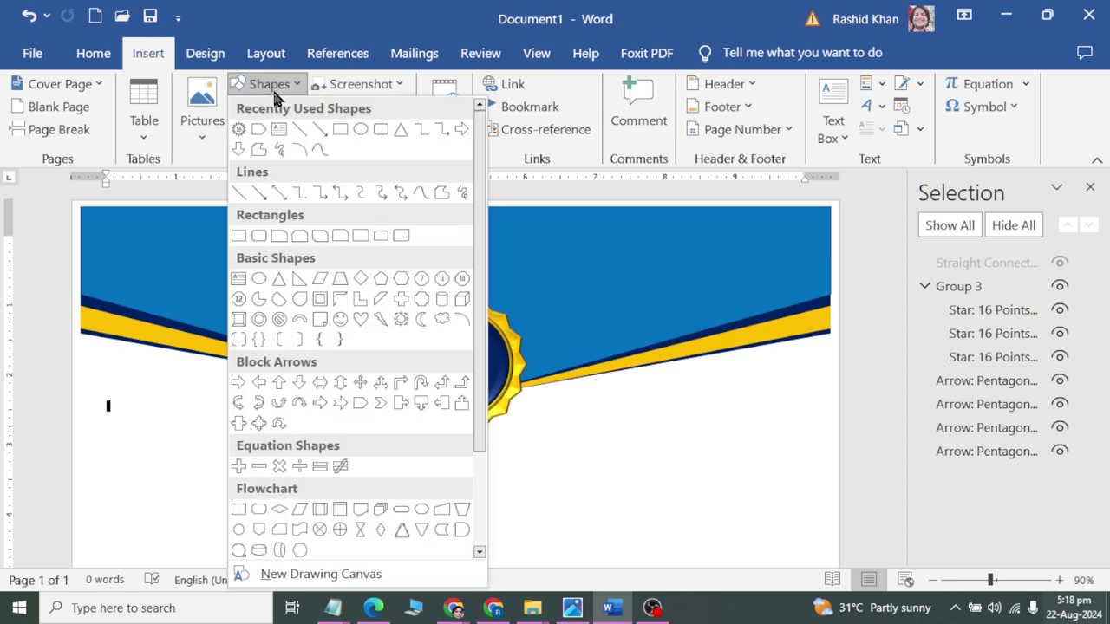
click(282, 282)
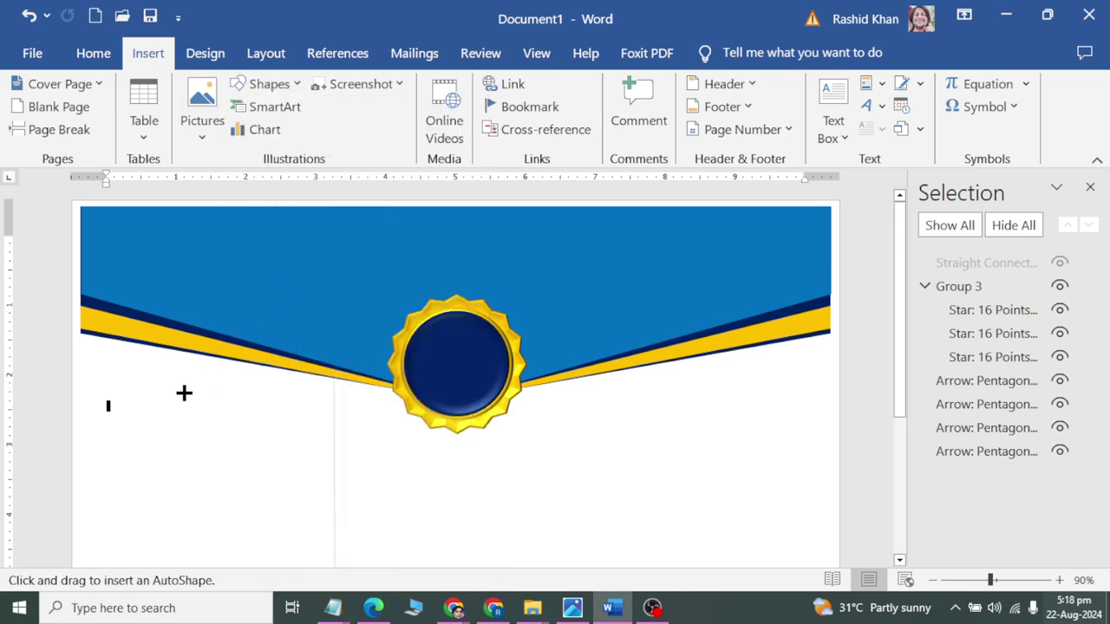
drag(174, 385, 355, 583)
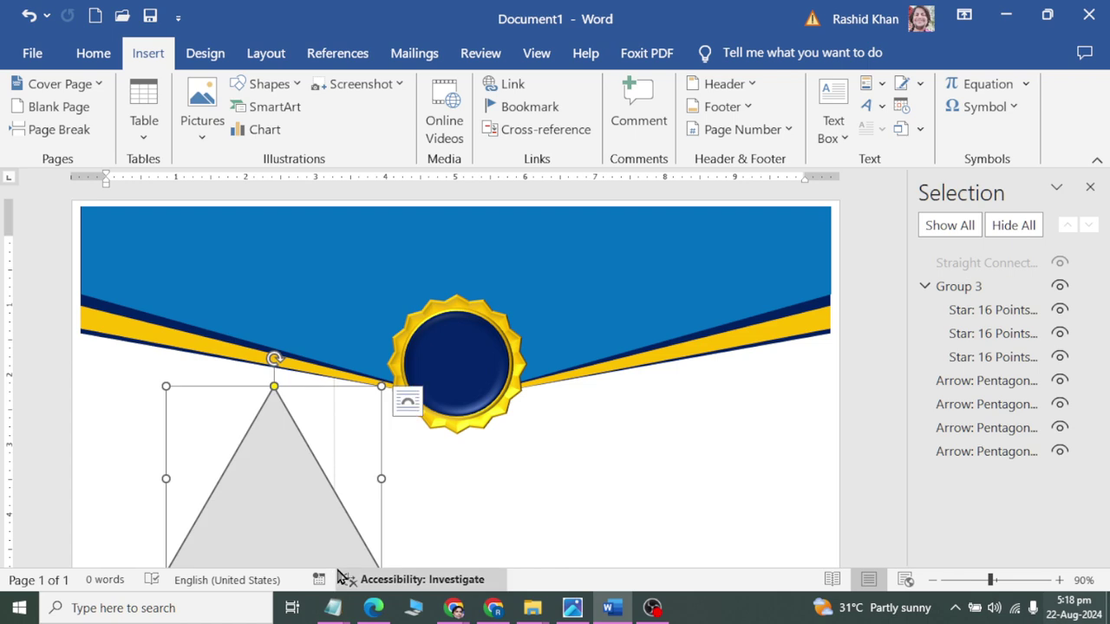
drag(280, 520, 232, 412)
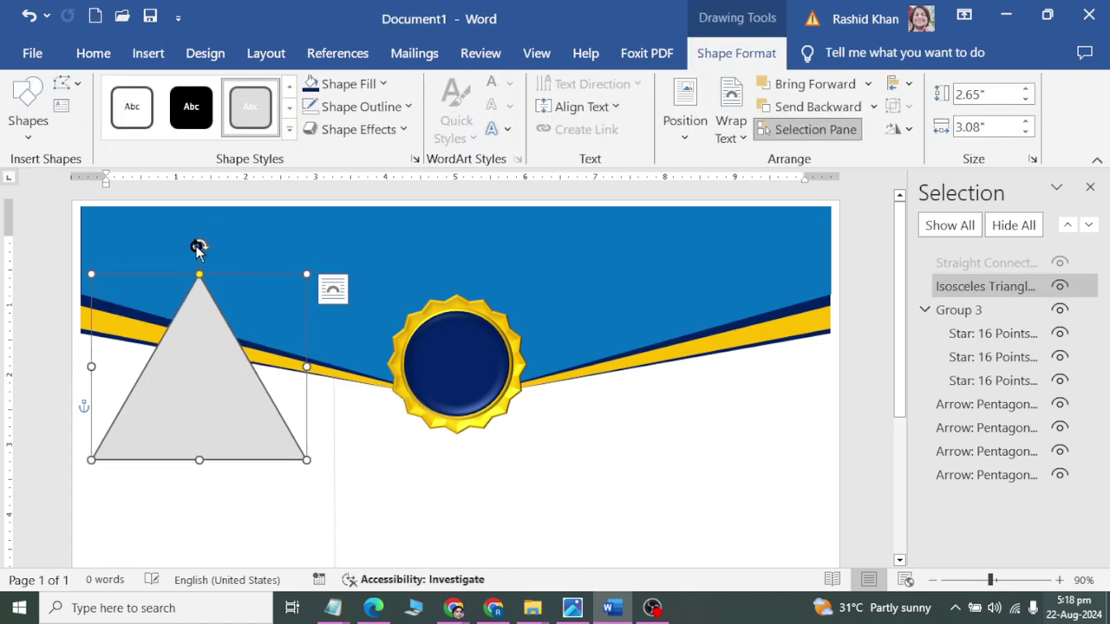
Rotate the triangle to point right, widen it, and fit it against the left edge touching the seal.
mouse_move(199, 246)
mouse_down()
mouse_move(379, 346)
mouse_move(377, 372)
mouse_up()
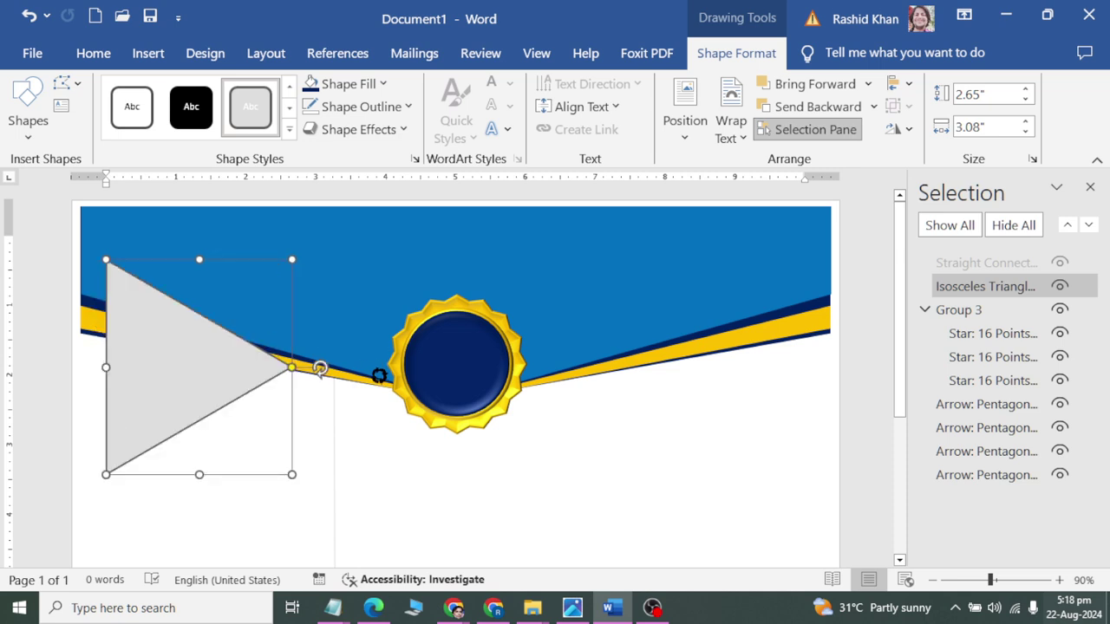
mouse_move(130, 397)
mouse_down()
mouse_move(112, 417)
mouse_move(102, 398)
mouse_move(106, 342)
mouse_move(101, 349)
mouse_up()
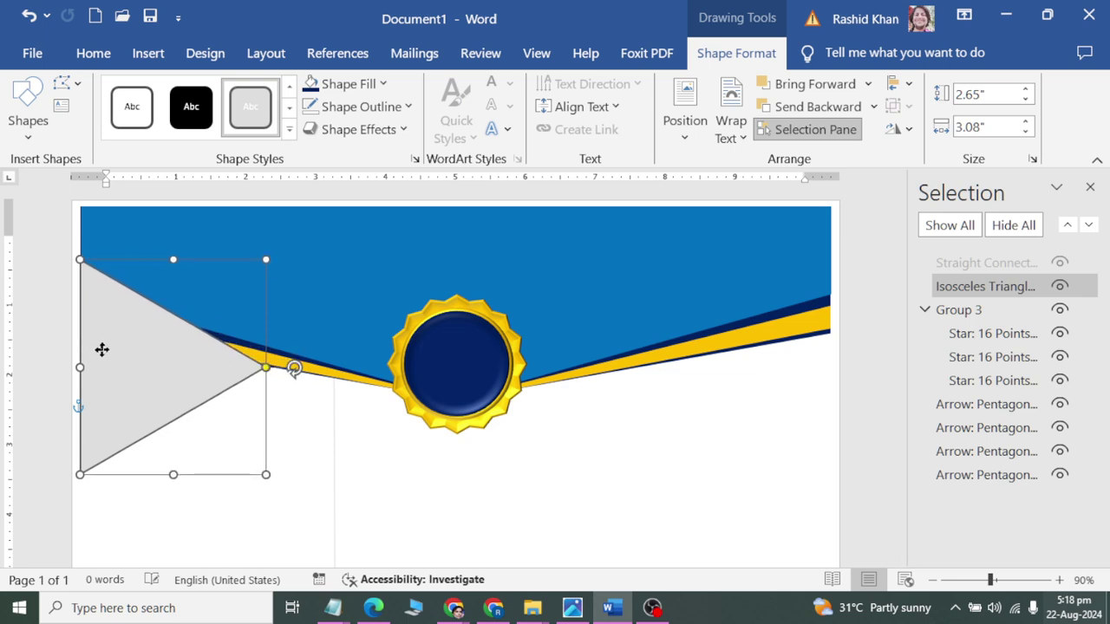
drag(101, 346, 106, 367)
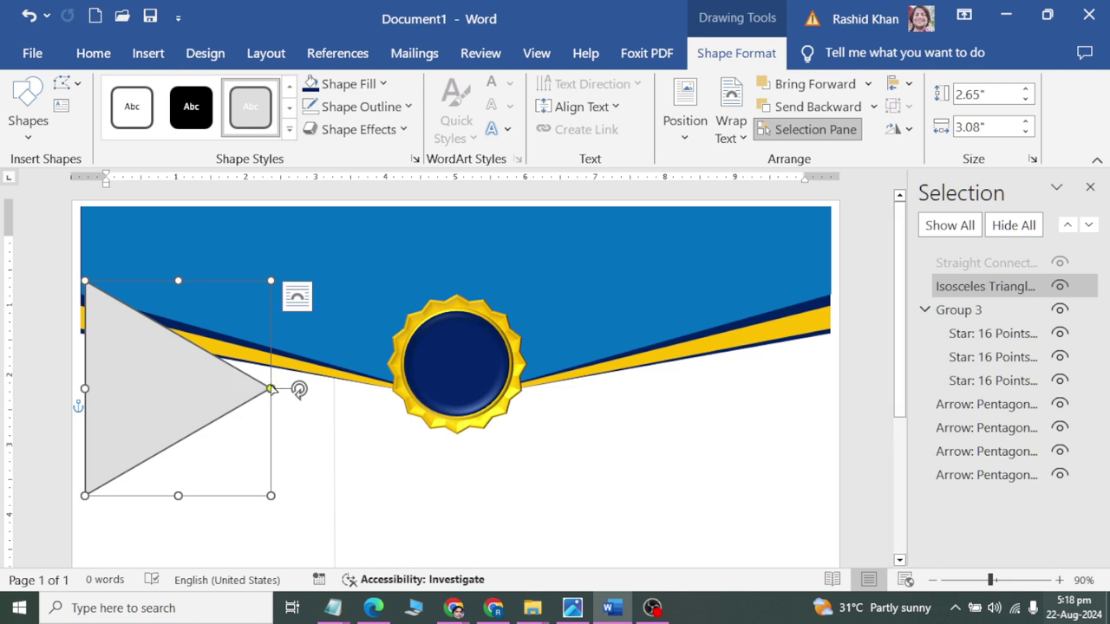
mouse_move(86, 385)
mouse_down()
mouse_move(230, 391)
mouse_move(184, 392)
mouse_up()
mouse_move(412, 395)
mouse_down()
mouse_move(442, 402)
mouse_move(392, 407)
mouse_up()
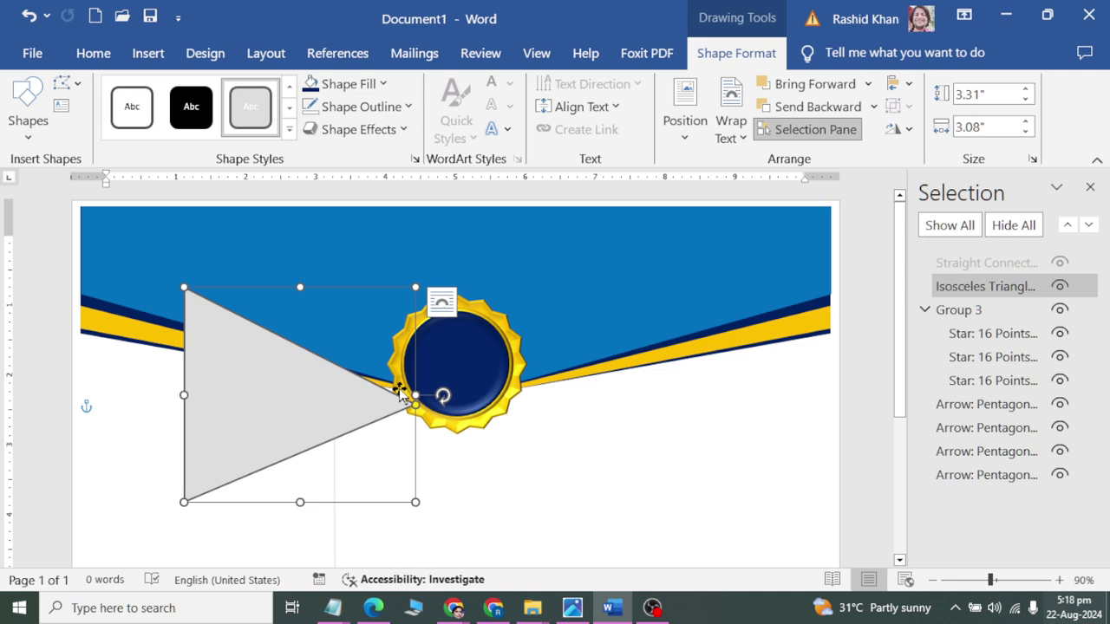
mouse_move(273, 388)
mouse_down()
mouse_move(175, 398)
mouse_move(158, 368)
mouse_up()
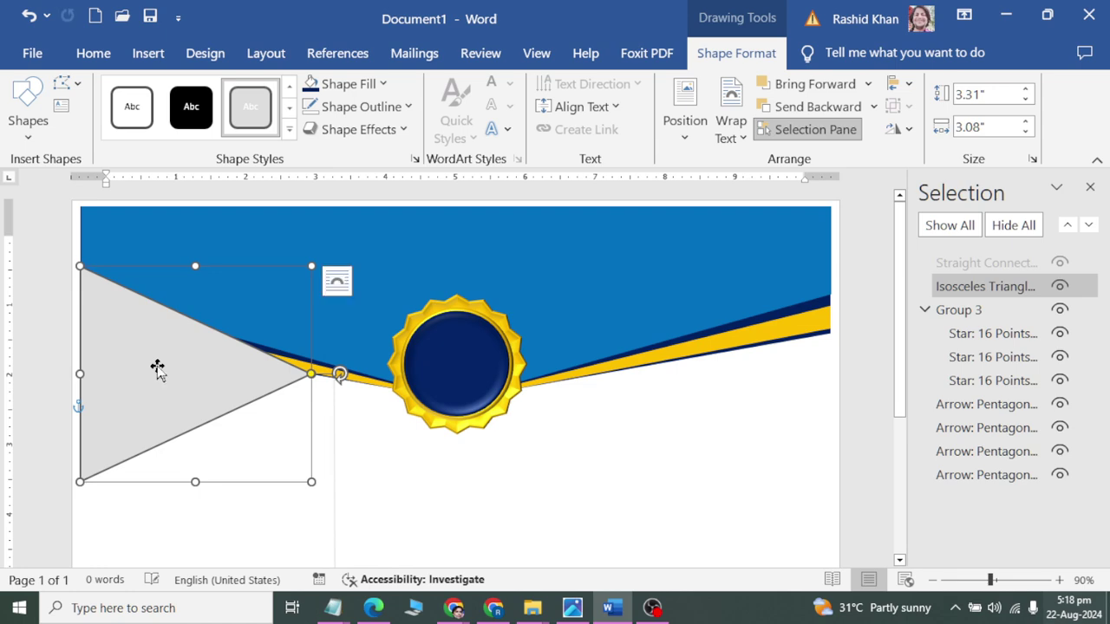
Send the left triangle behind the banner bands and remove its outline.
right_click(157, 366)
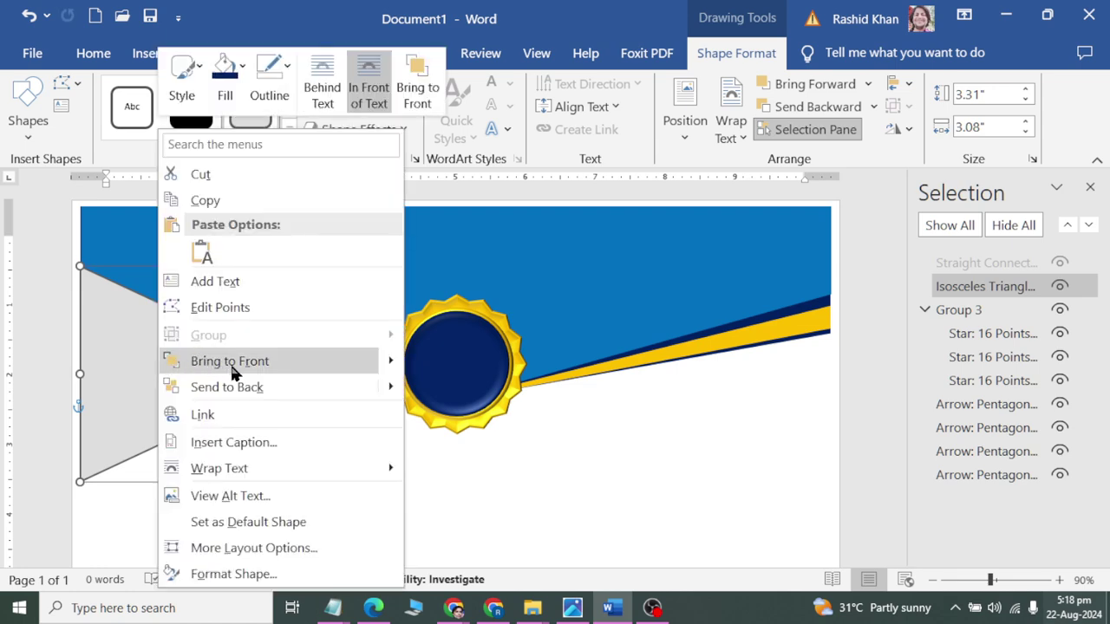
click(326, 382)
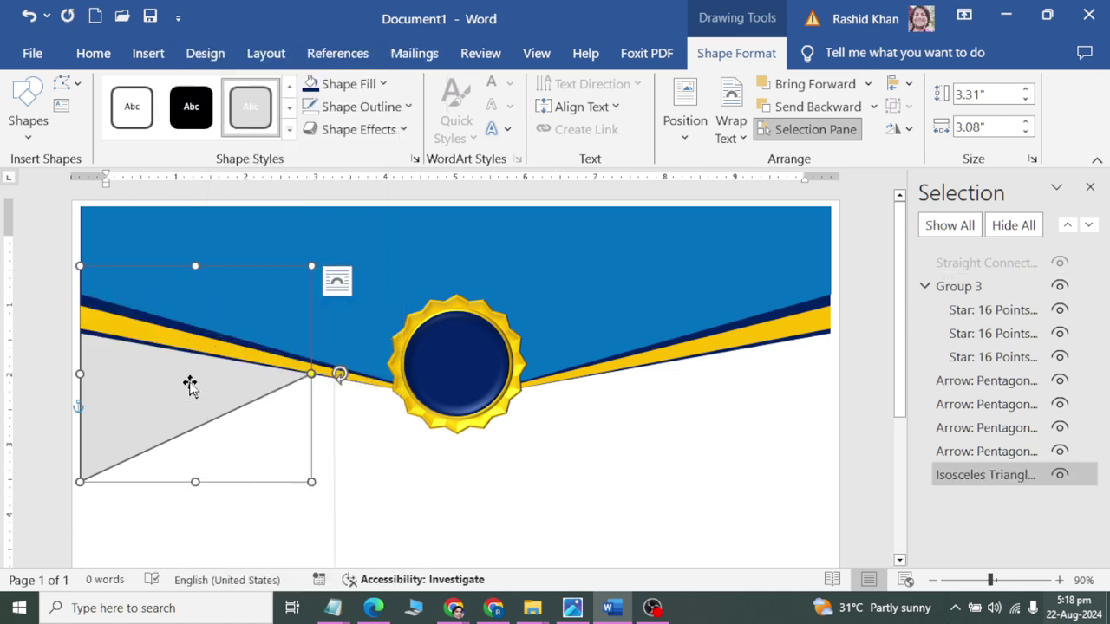
click(358, 129)
click(361, 107)
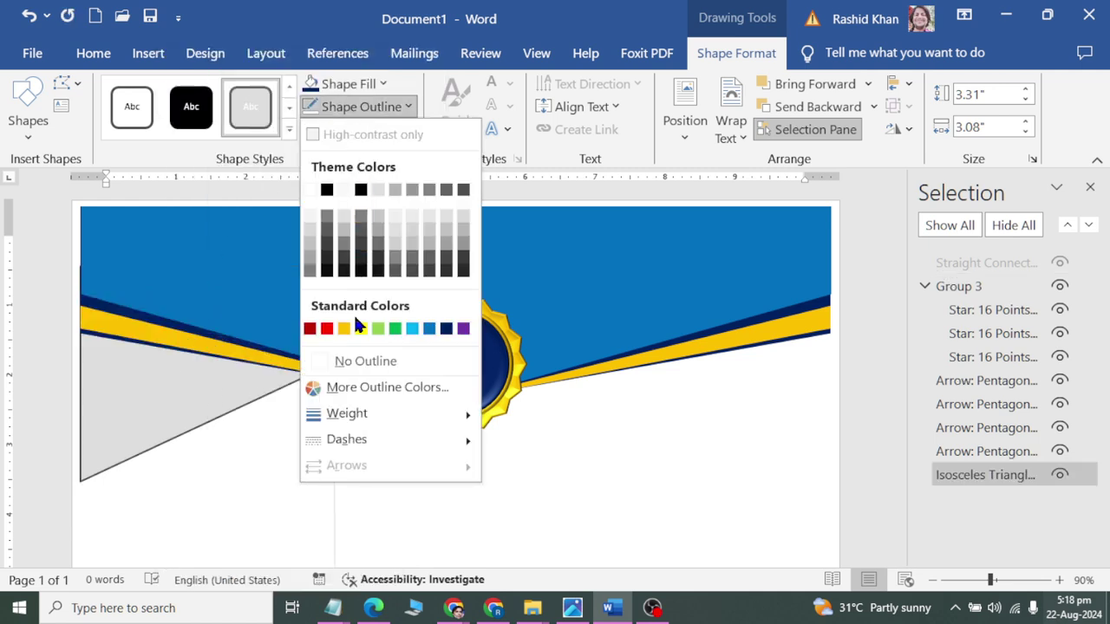
click(353, 366)
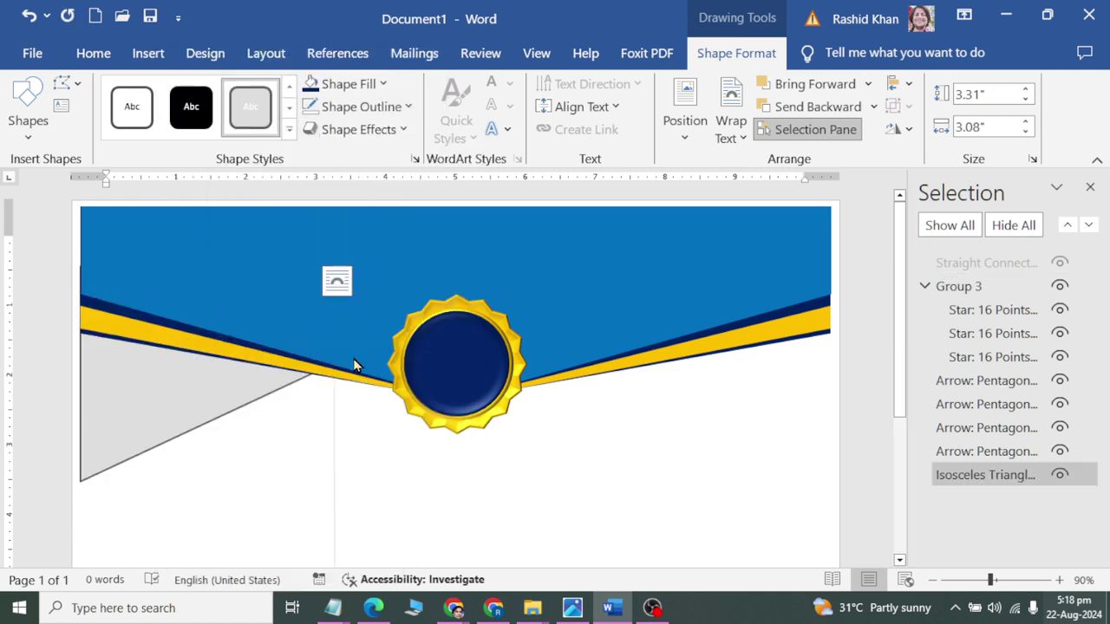
Fill the triangle with the Linear Diagonal – Top Left to Bottom Right gradient.
click(358, 129)
click(364, 84)
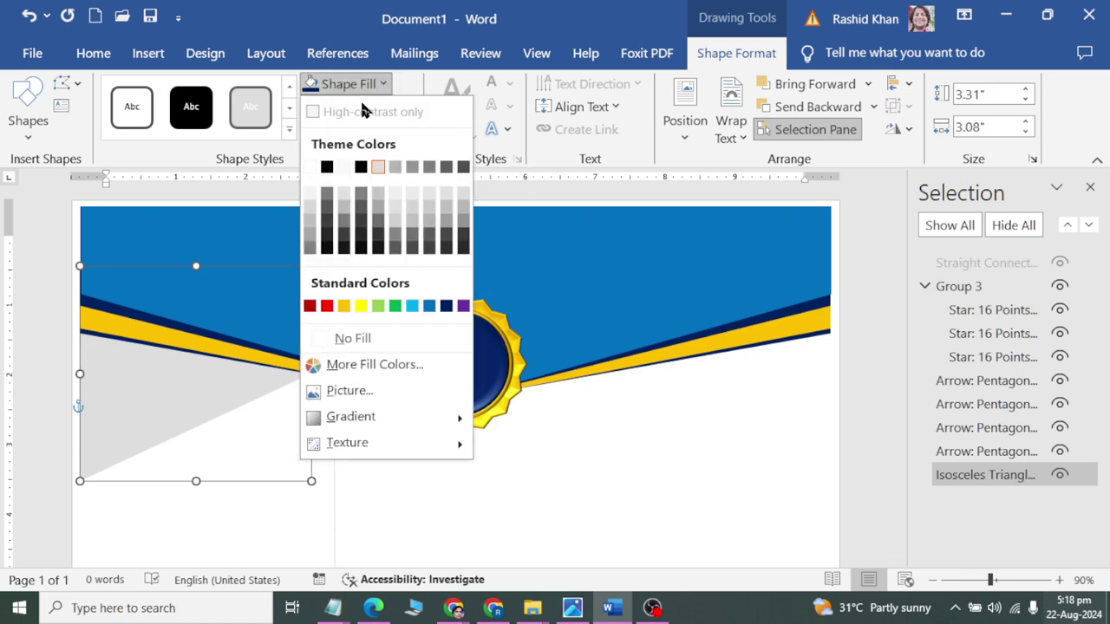
click(352, 395)
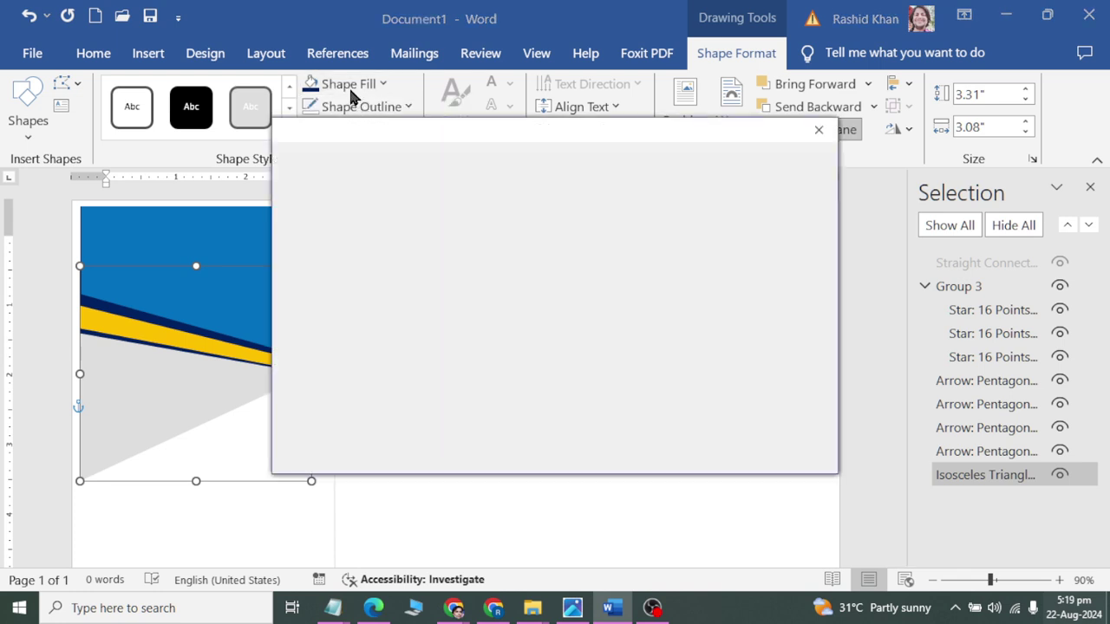
click(834, 144)
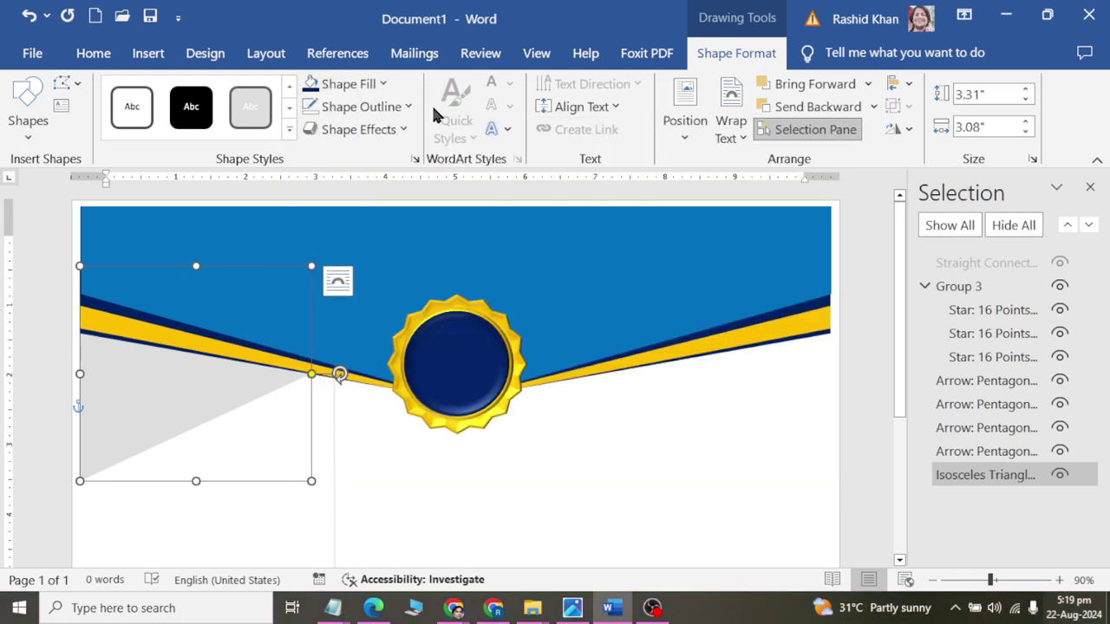
click(364, 84)
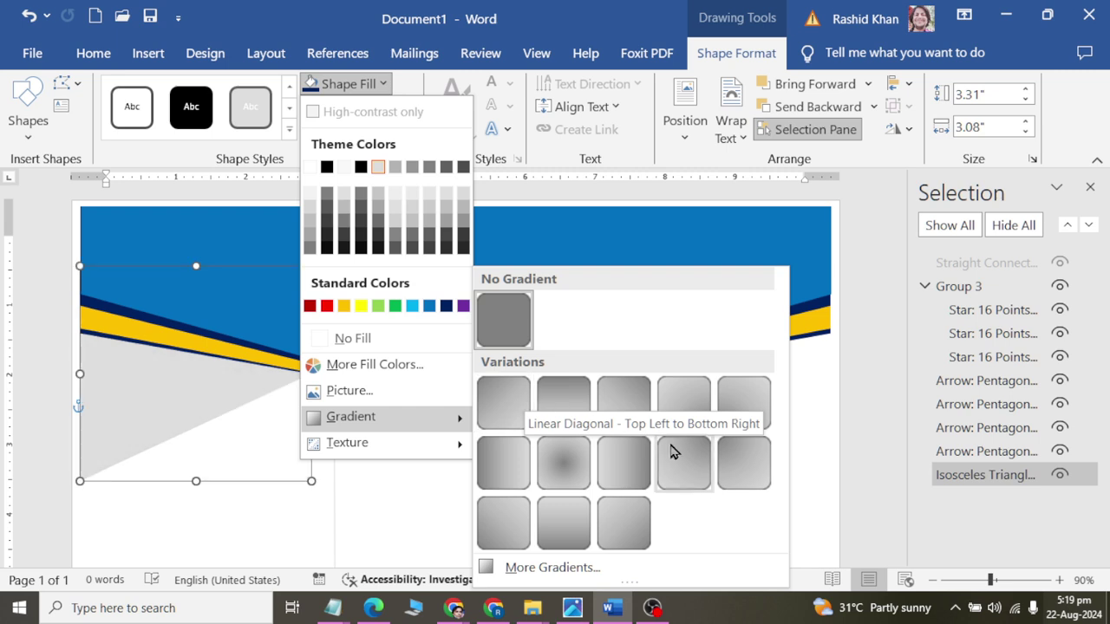
click(631, 411)
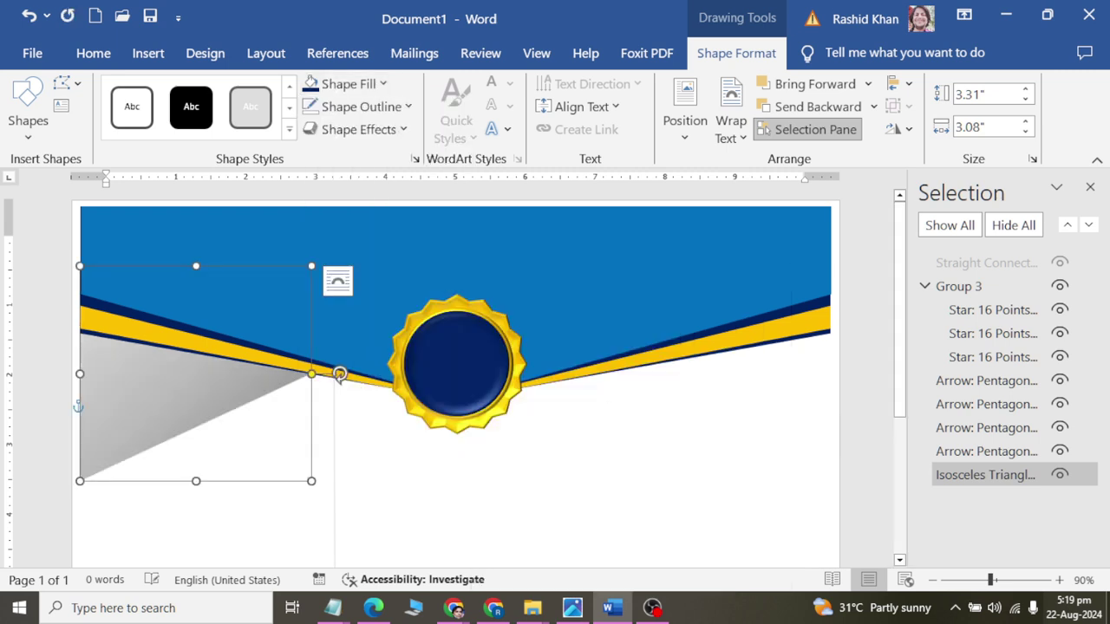
click(109, 406)
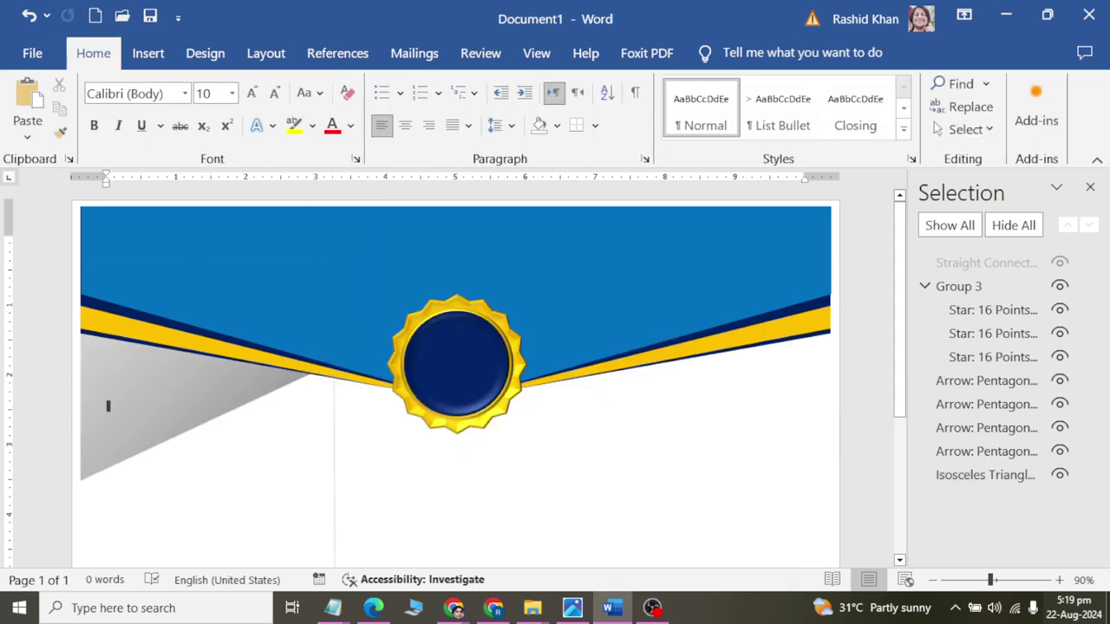
click(145, 411)
key(ctrl+d)
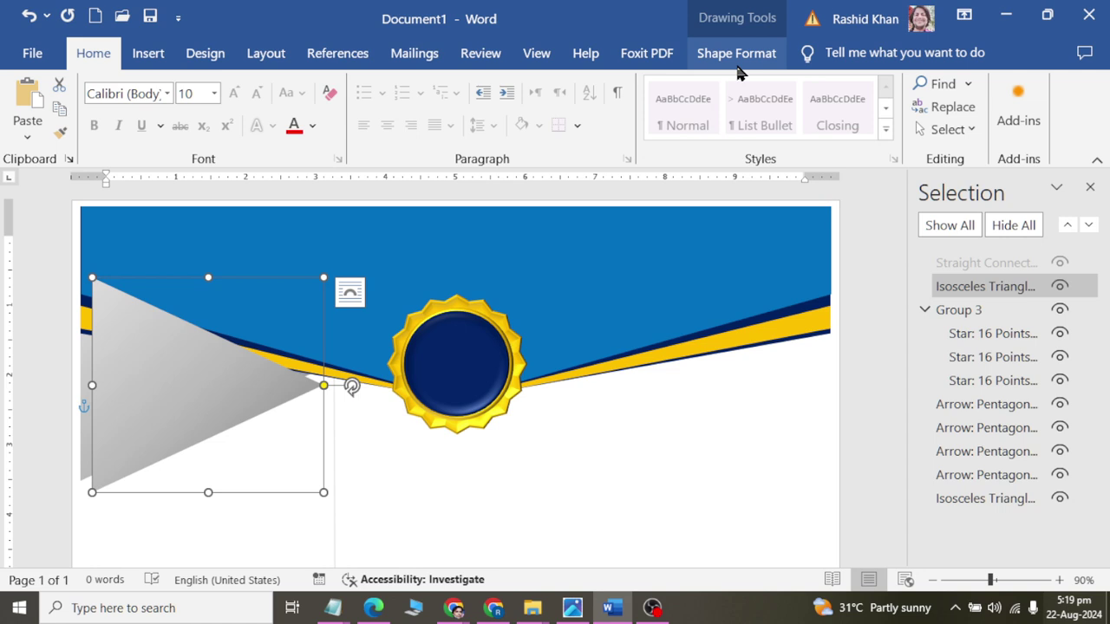
click(735, 68)
click(908, 83)
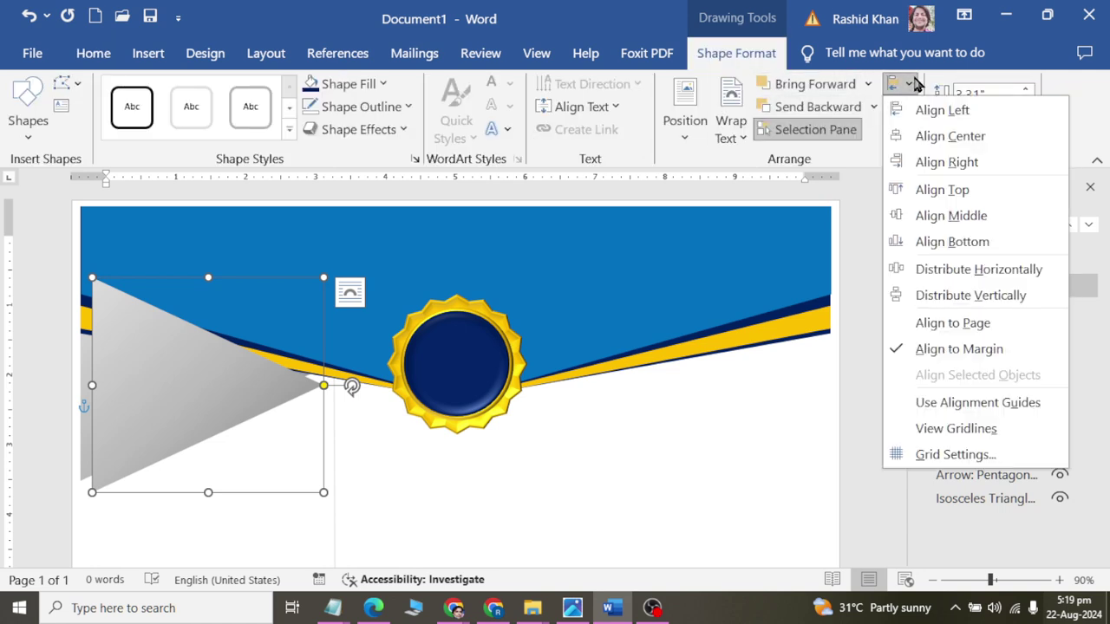
click(908, 83)
click(908, 130)
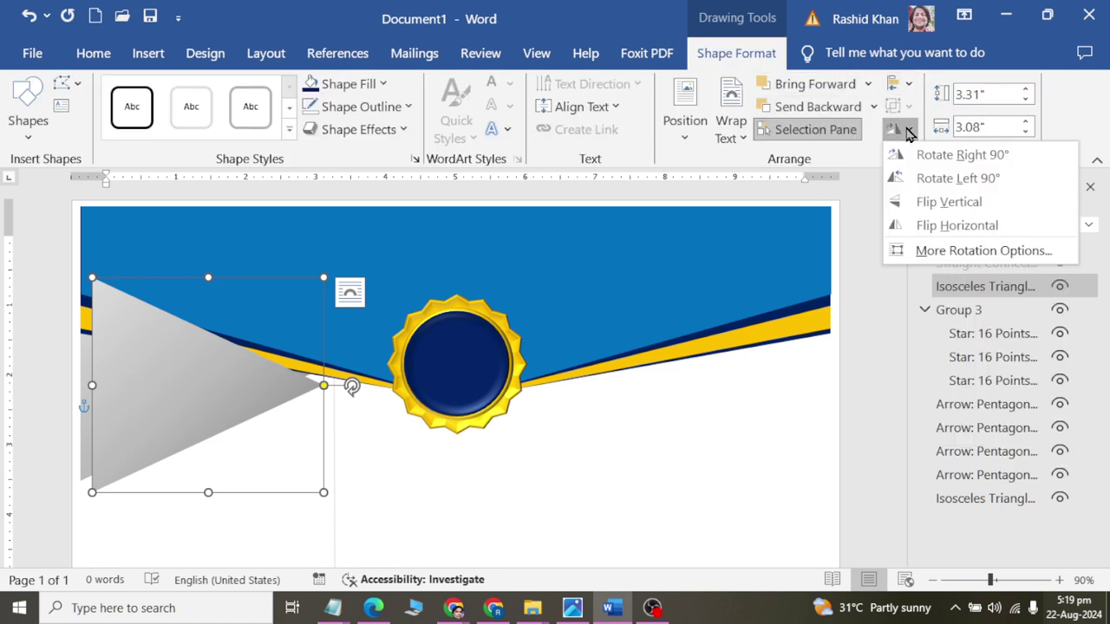
click(902, 228)
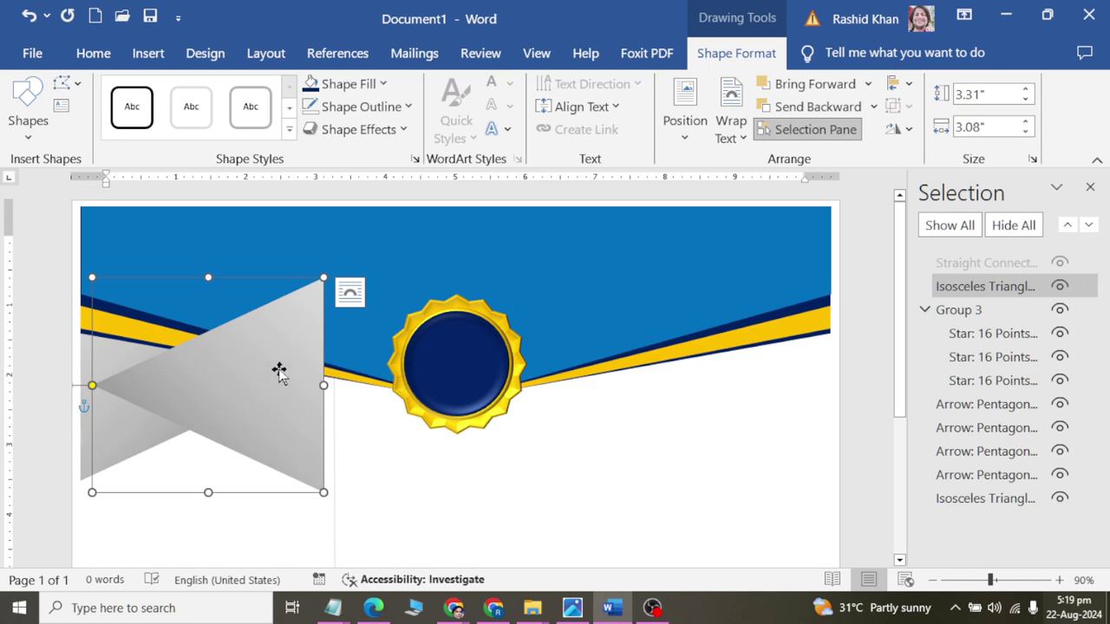
mouse_move(262, 379)
mouse_down()
mouse_move(780, 379)
mouse_move(764, 366)
mouse_move(771, 359)
mouse_up()
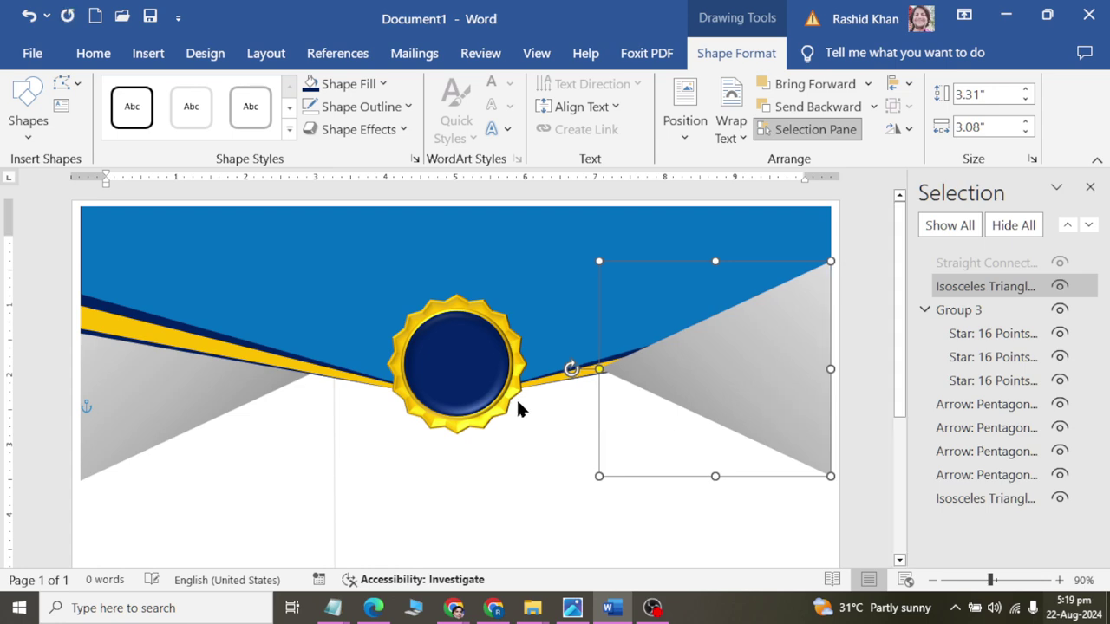
key(Down)
key(Down)
key(Down)
key(Down)
key(Down)
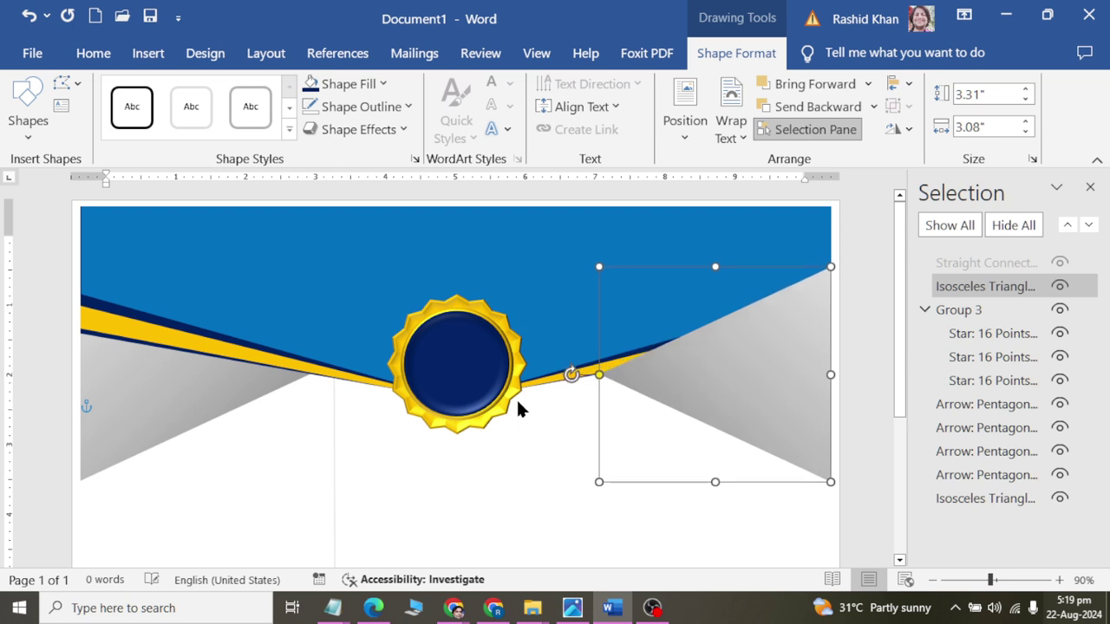
key(Down)
key(Down)
key(Down)
key(Up)
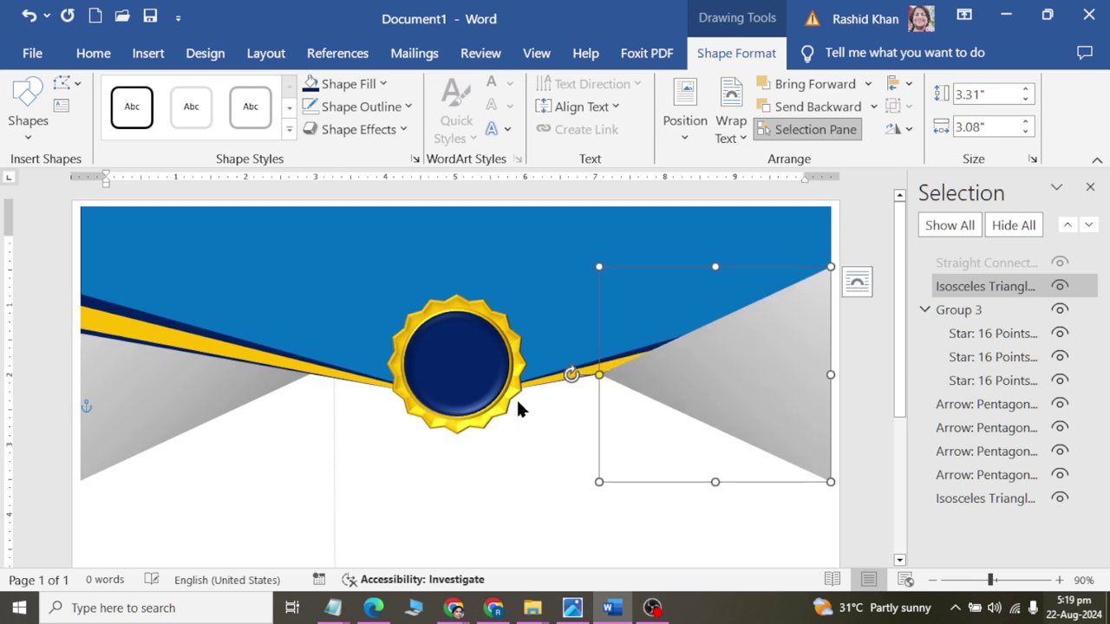
right_click(747, 380)
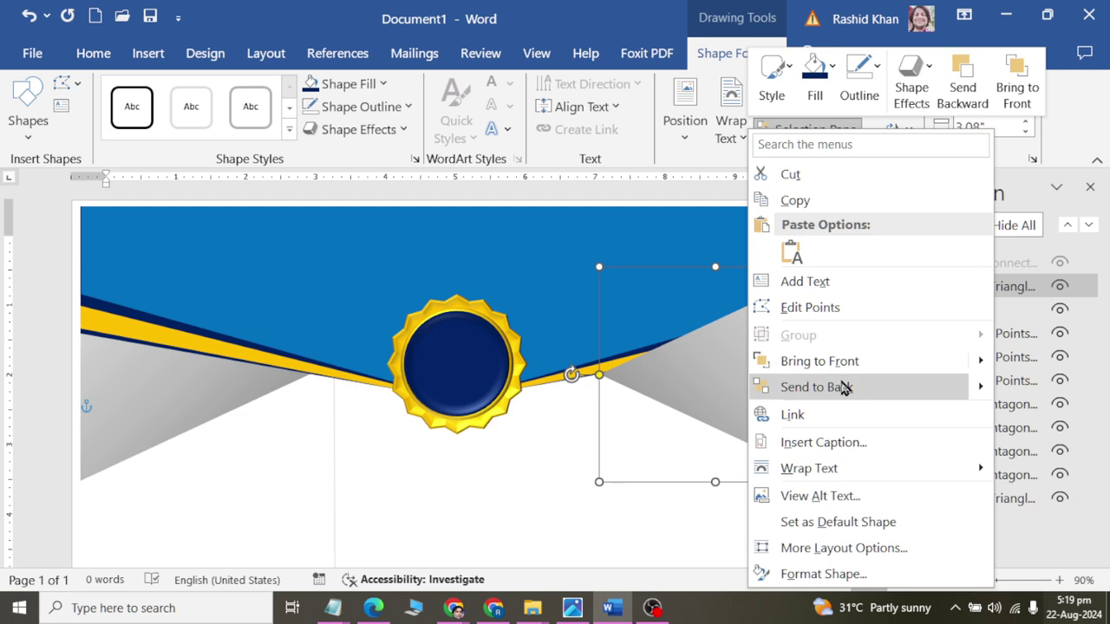
click(836, 387)
click(110, 399)
scroll(109, 399, down, 4)
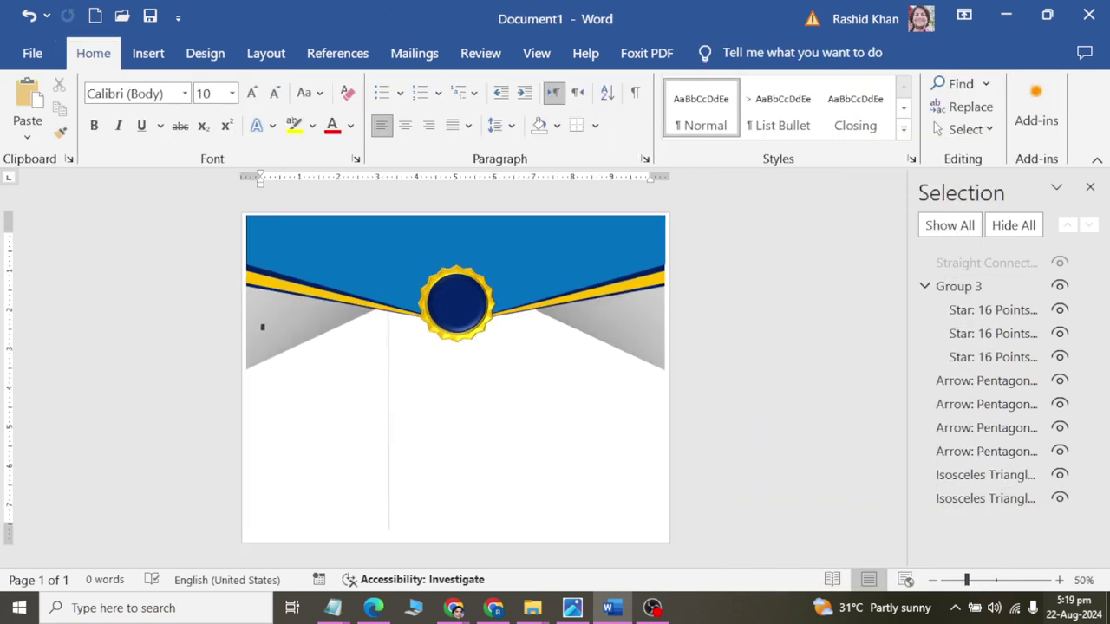
scroll(263, 321, down, 1)
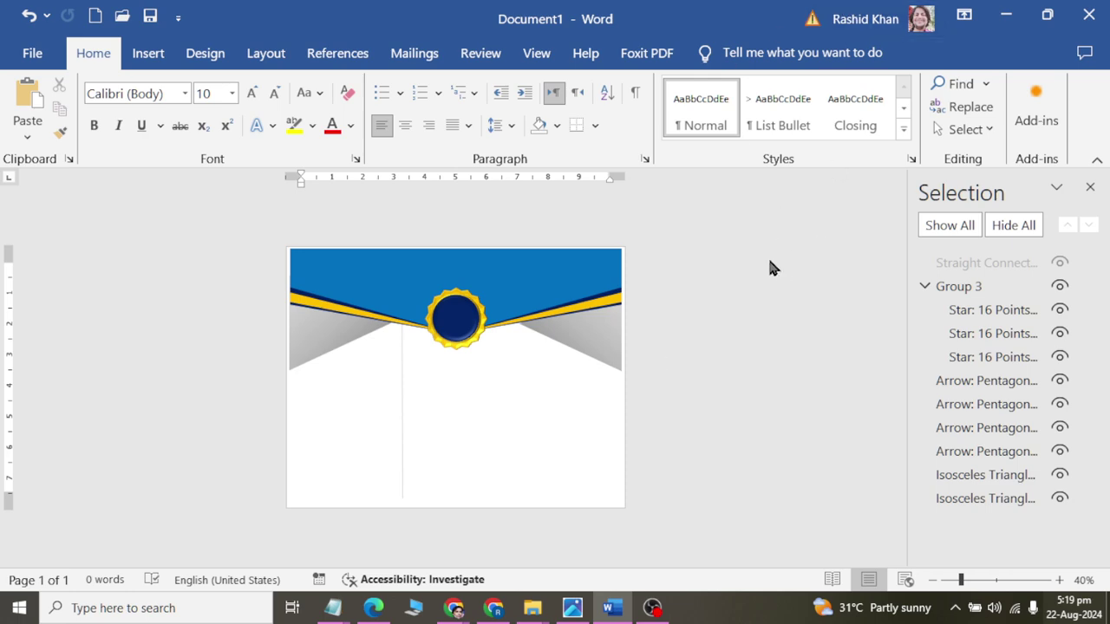
key(alt+Tab)
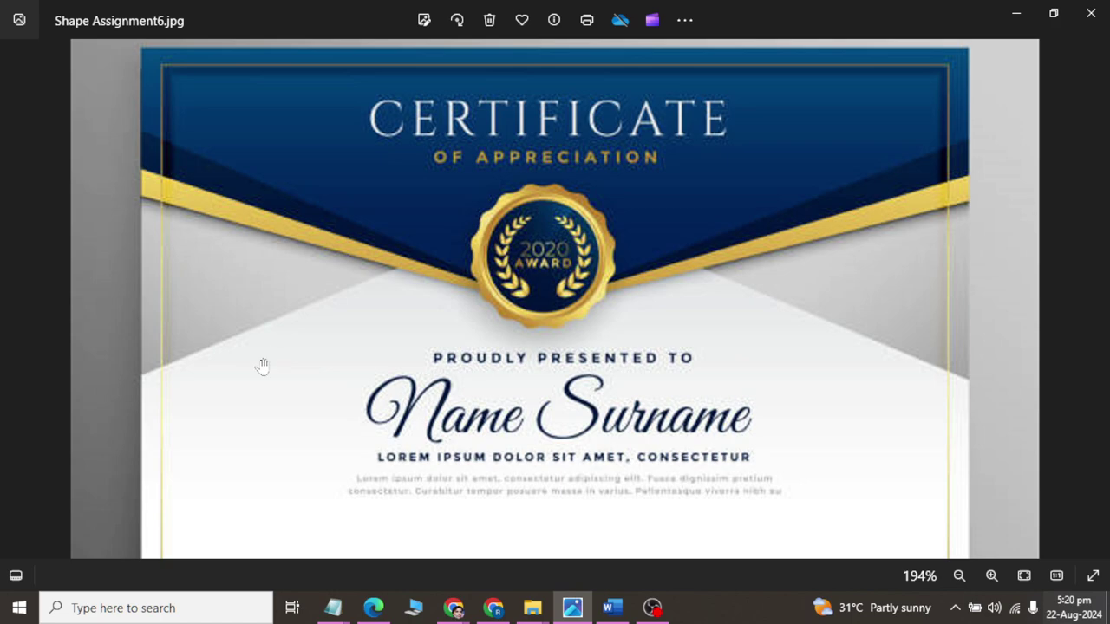
key(alt+Tab)
Draw a rectangle and stretch it to cover the whole page.
click(148, 53)
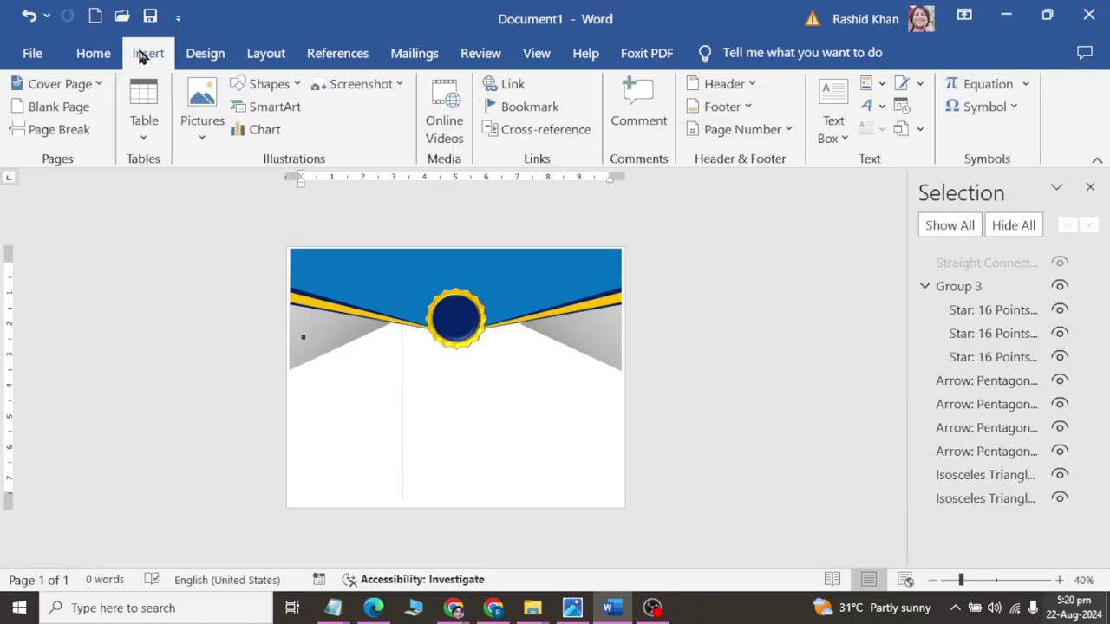
click(268, 84)
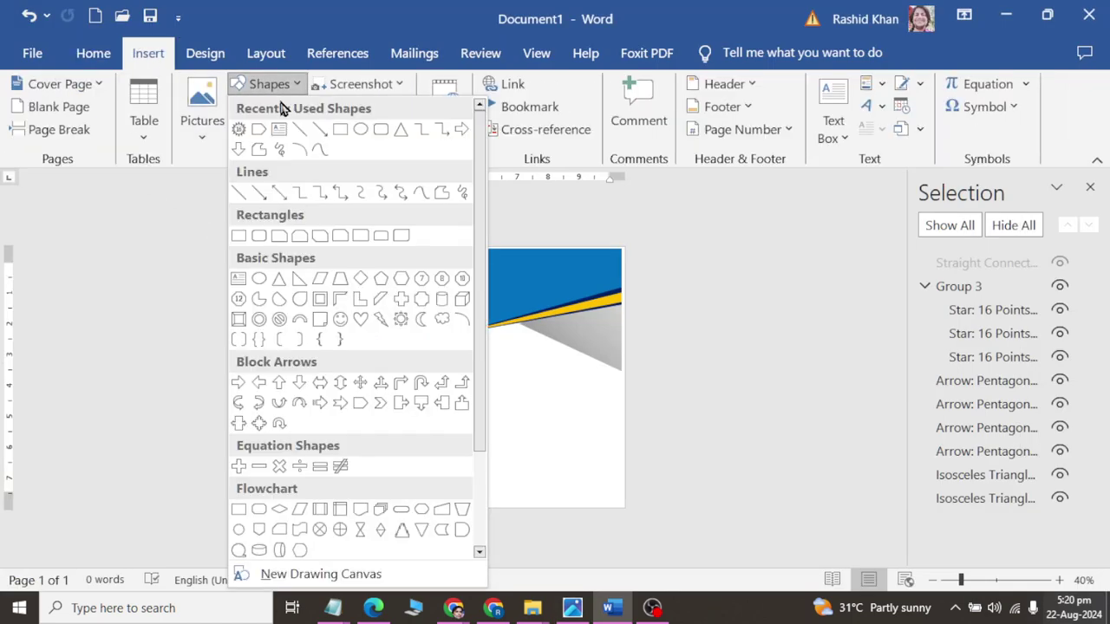
click(340, 131)
drag(378, 369, 488, 487)
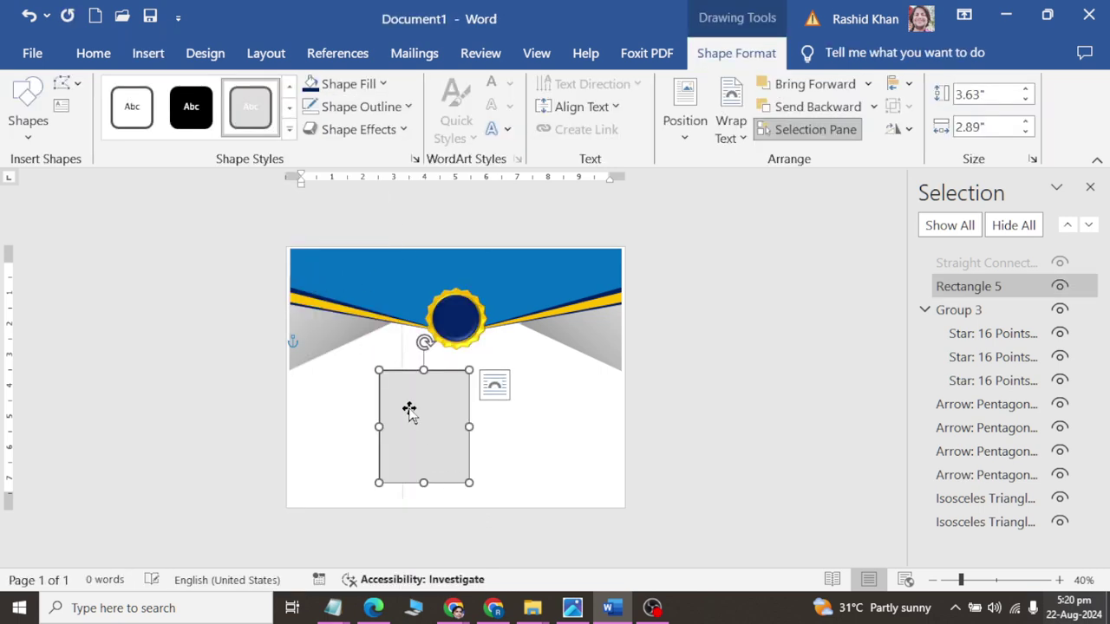
drag(408, 411, 330, 297)
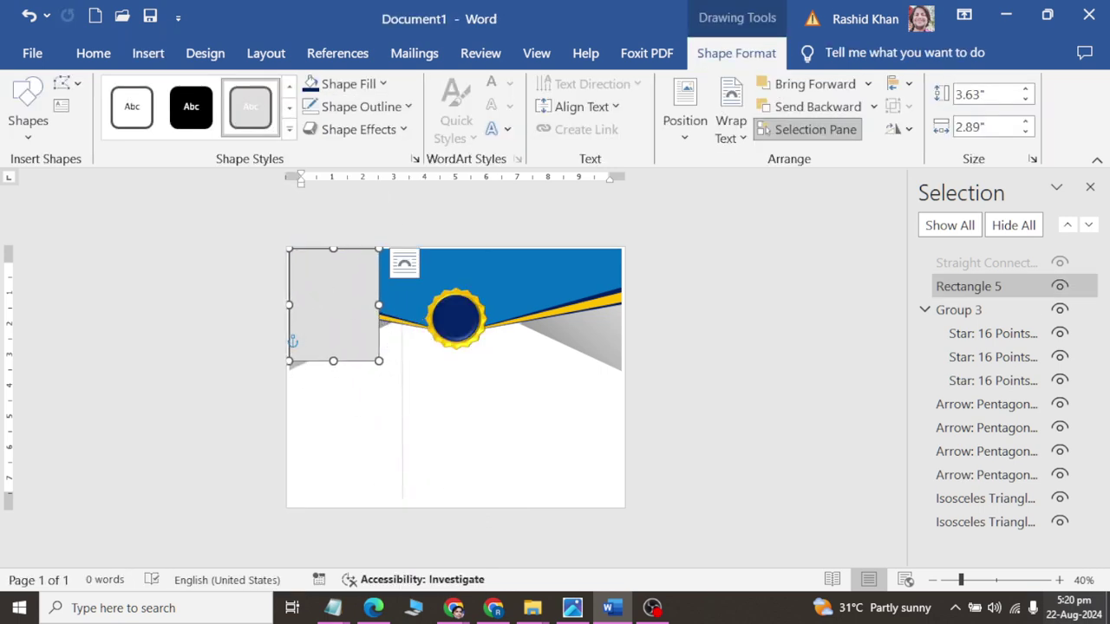
drag(376, 363, 620, 504)
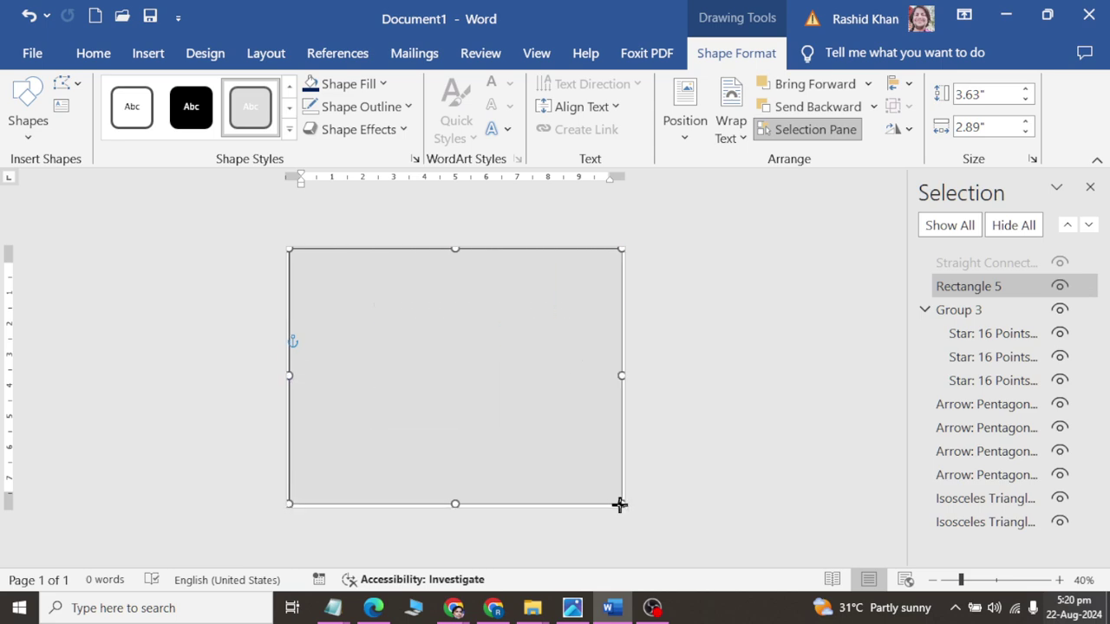
Send the page rectangle behind all other shapes and reselect it.
right_click(466, 429)
click(535, 387)
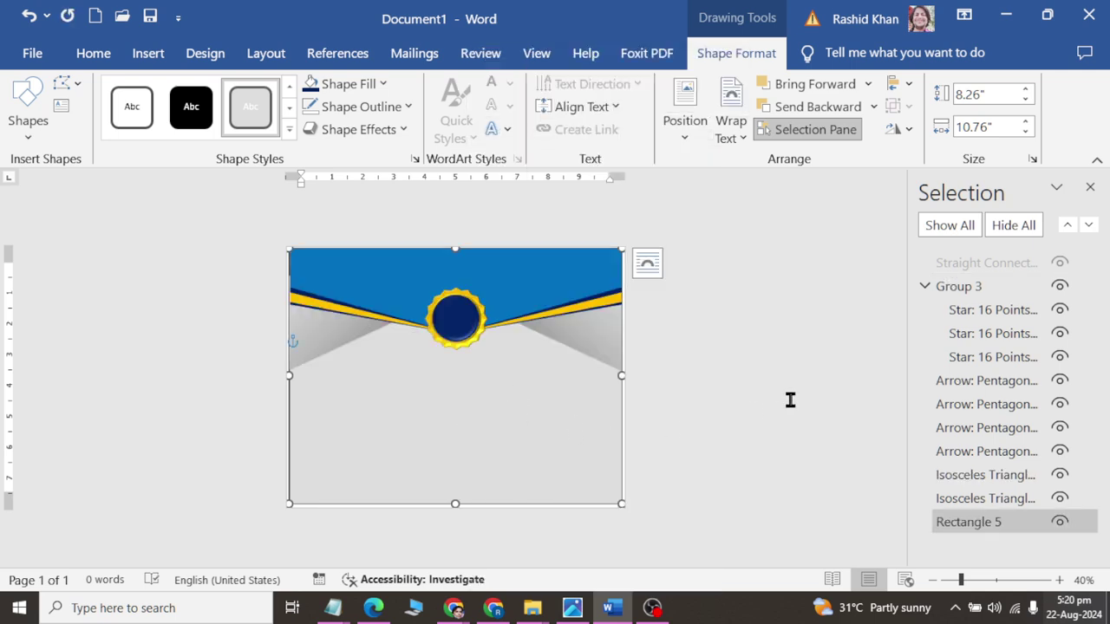
click(577, 446)
click(575, 410)
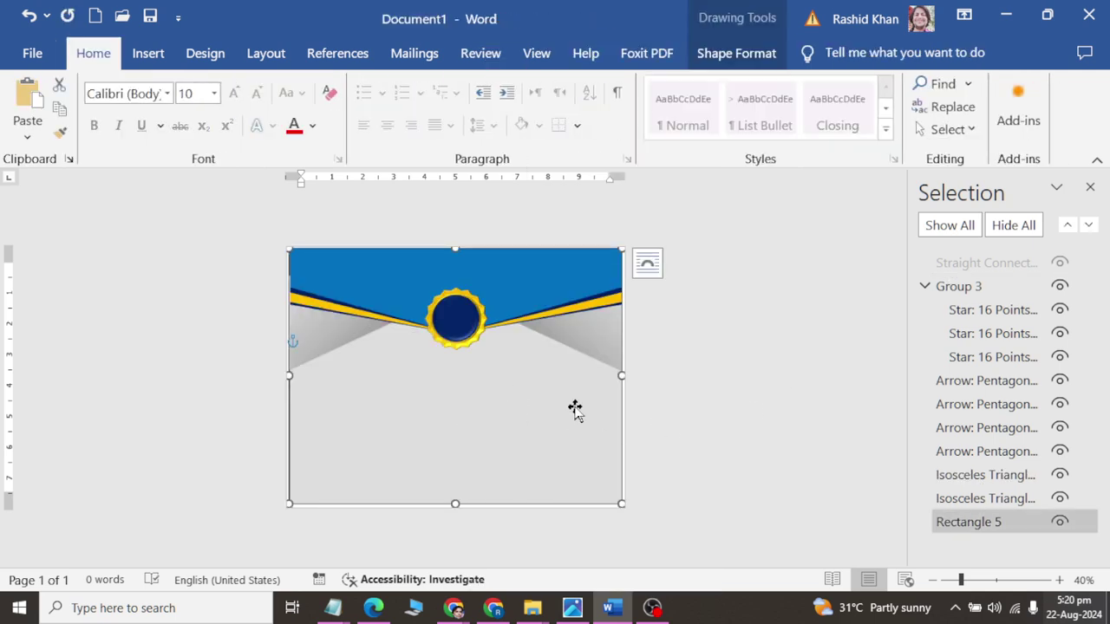
Remove the page rectangle's outline and fill it light grey.
click(768, 52)
click(397, 108)
click(377, 361)
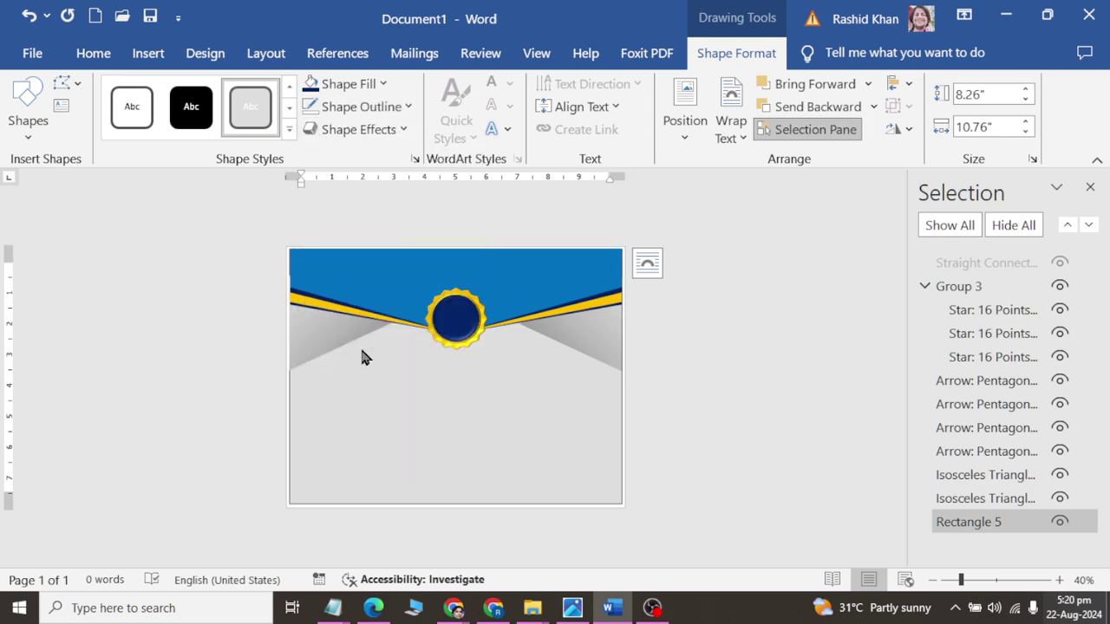
click(362, 90)
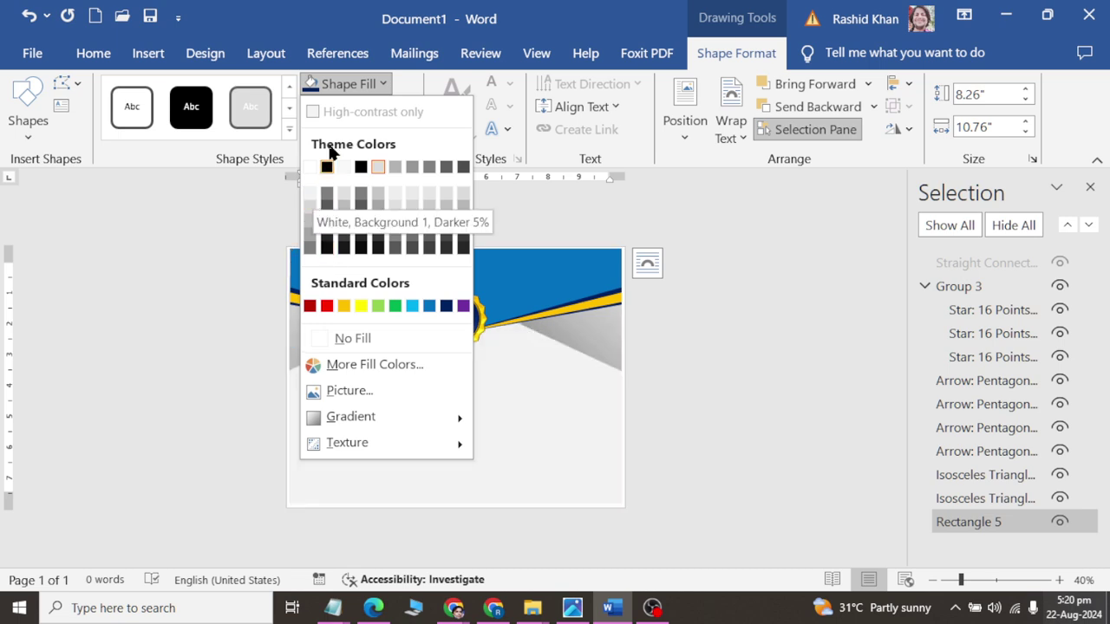
click(311, 192)
Try a grey gradient variation on the rectangle, then revert to flat light grey.
click(363, 131)
click(359, 107)
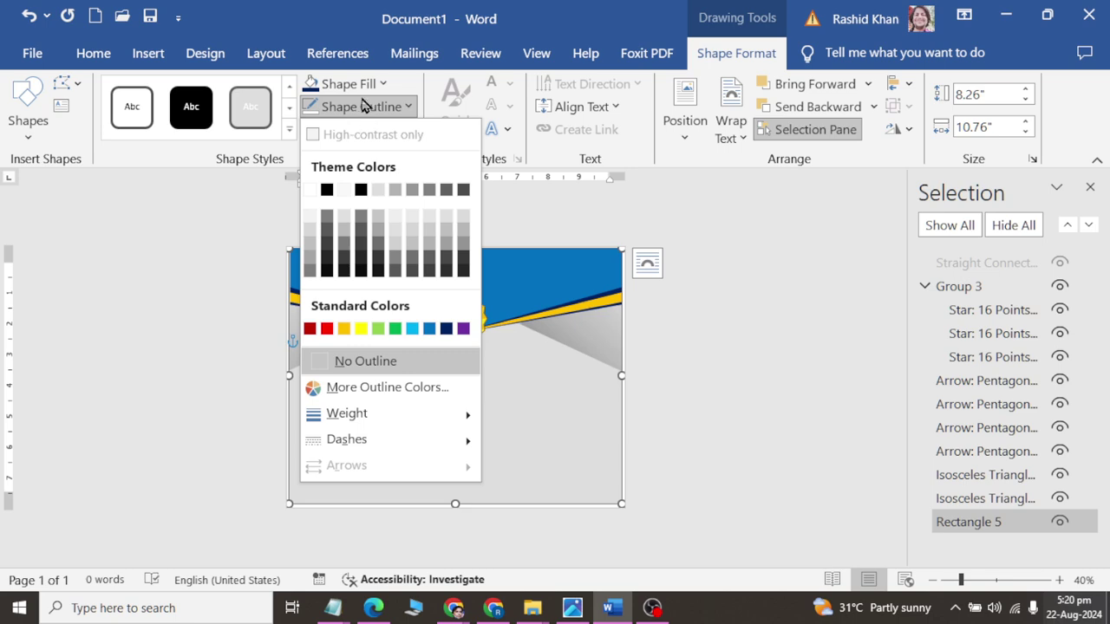
click(357, 86)
mouse_move(351, 417)
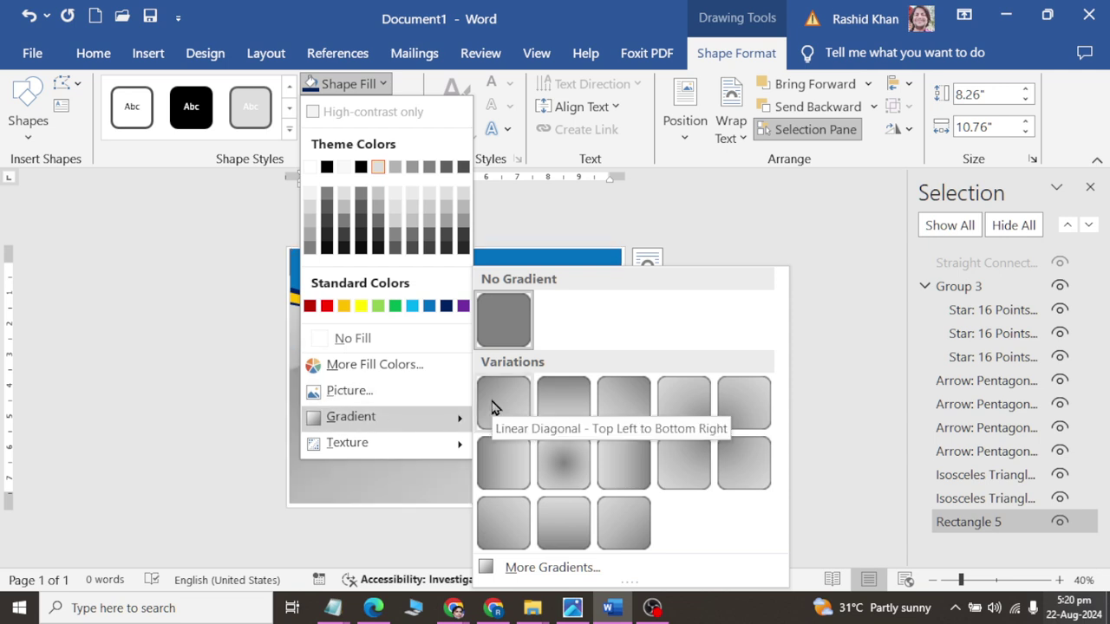
click(744, 402)
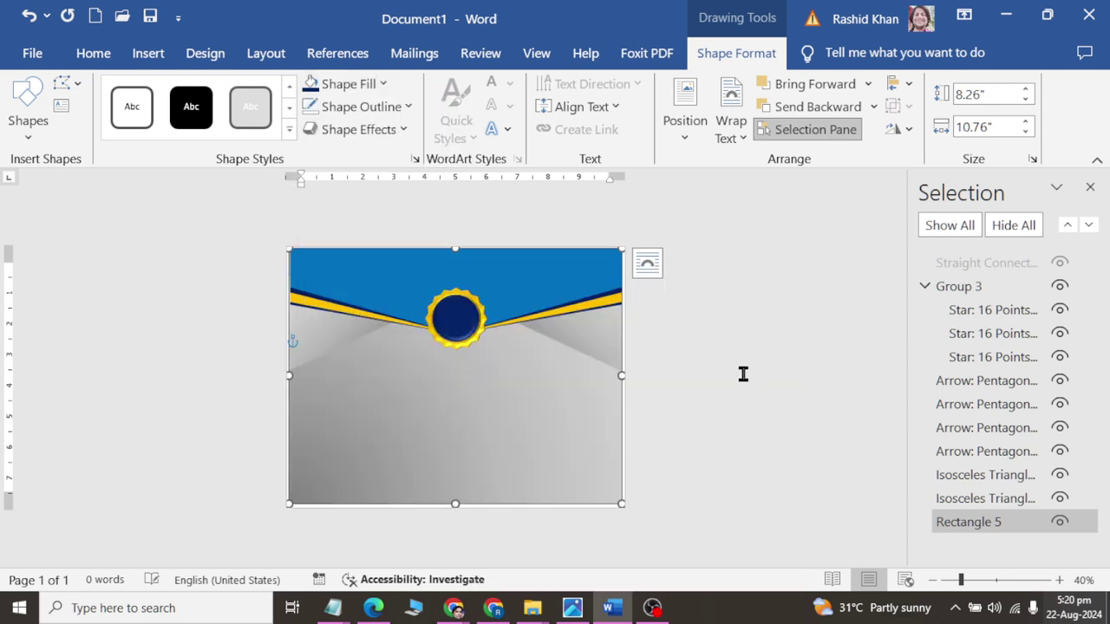
click(351, 83)
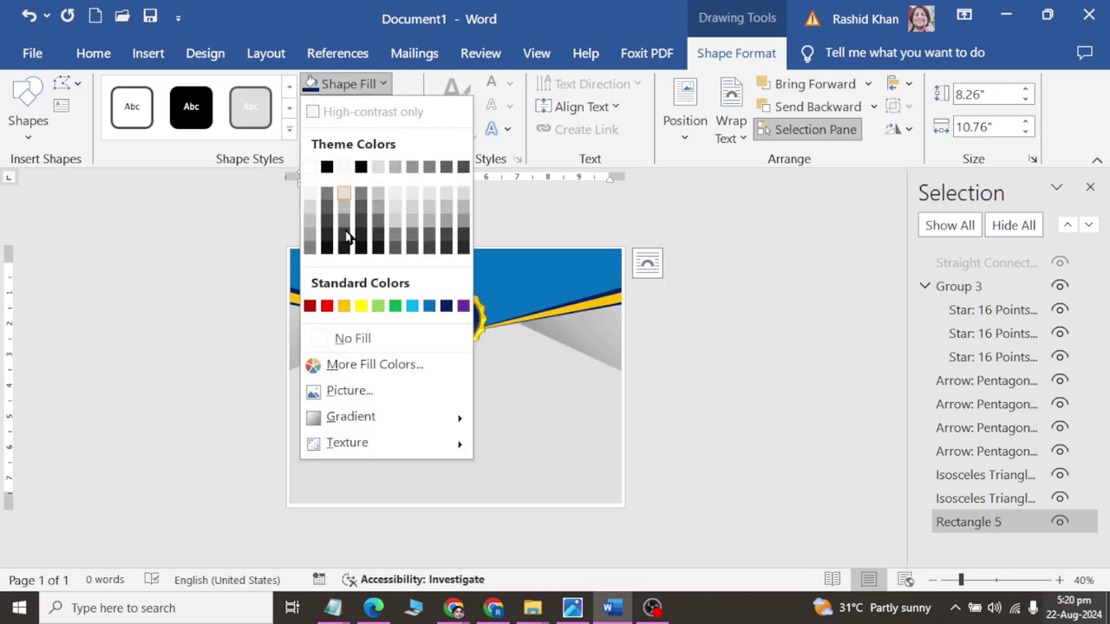
click(314, 208)
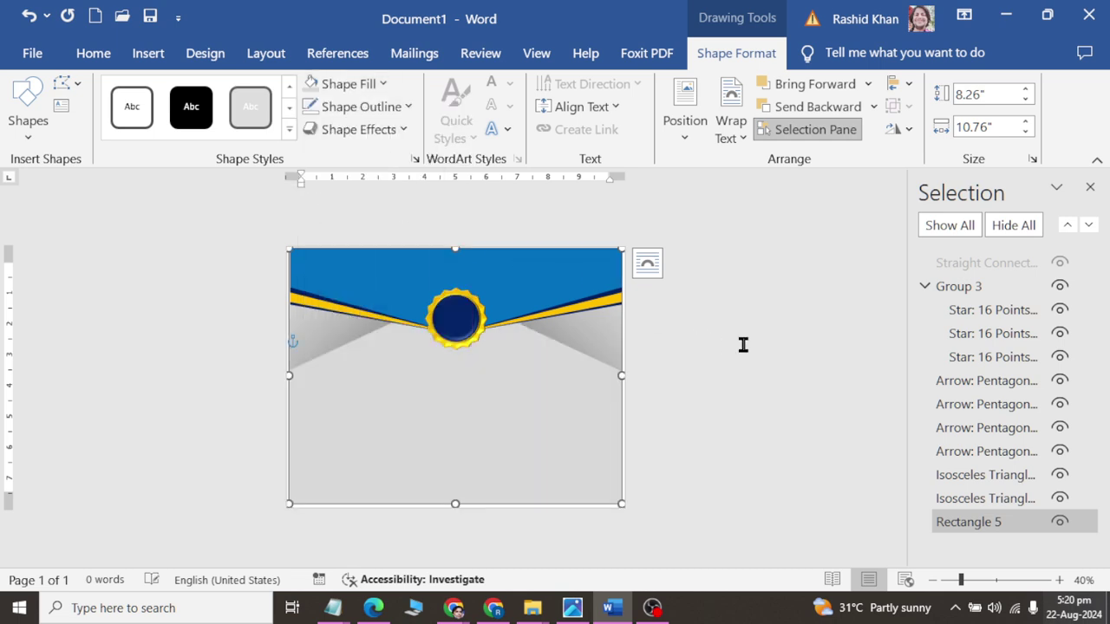
click(737, 338)
click(559, 401)
Try the From Bottom Right Corner gradient, undo it, and bring up More Gradients settings.
click(737, 53)
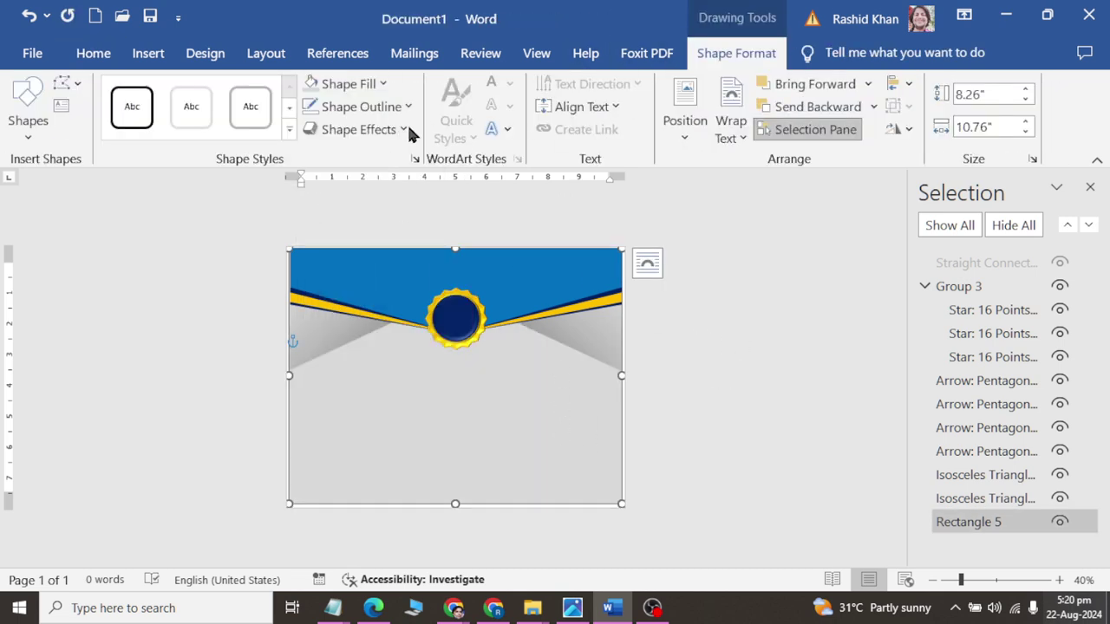
click(356, 129)
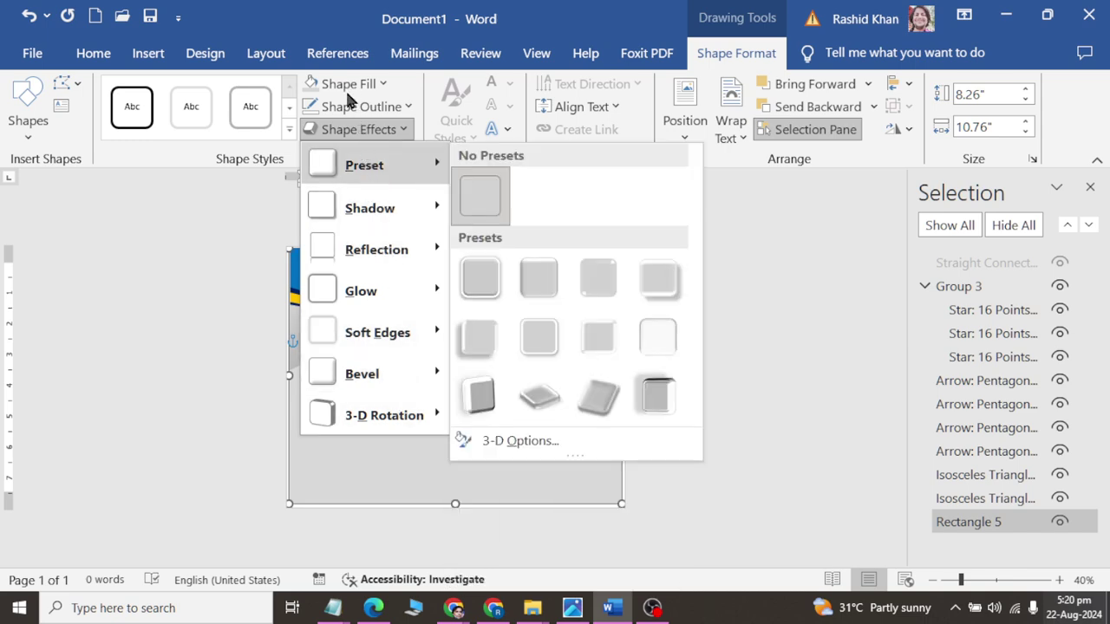
mouse_move(385, 416)
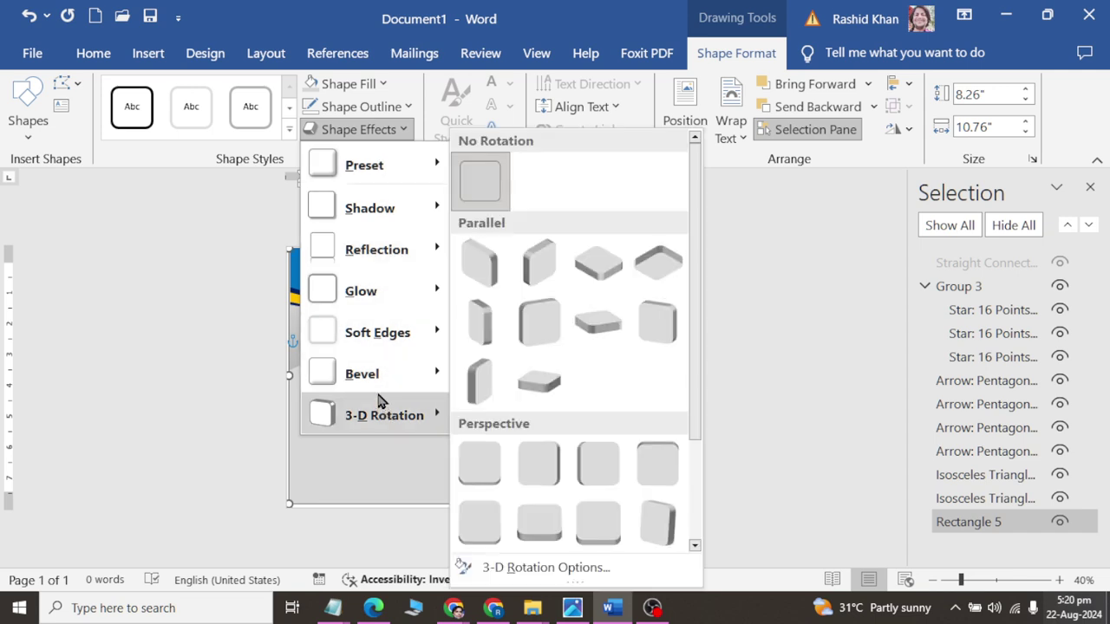
click(351, 83)
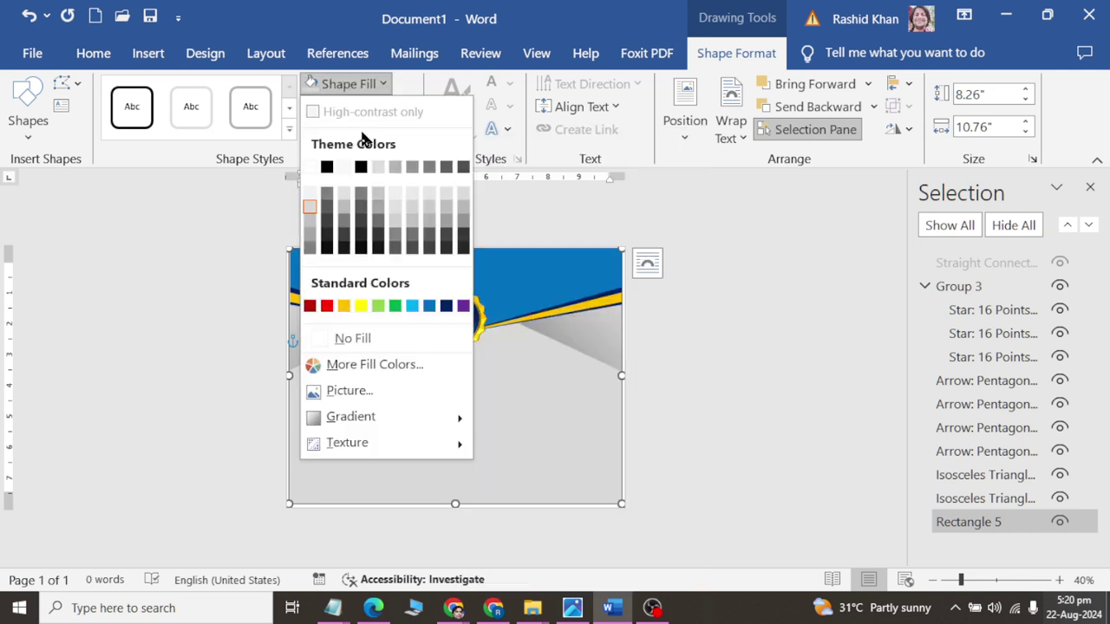
click(393, 402)
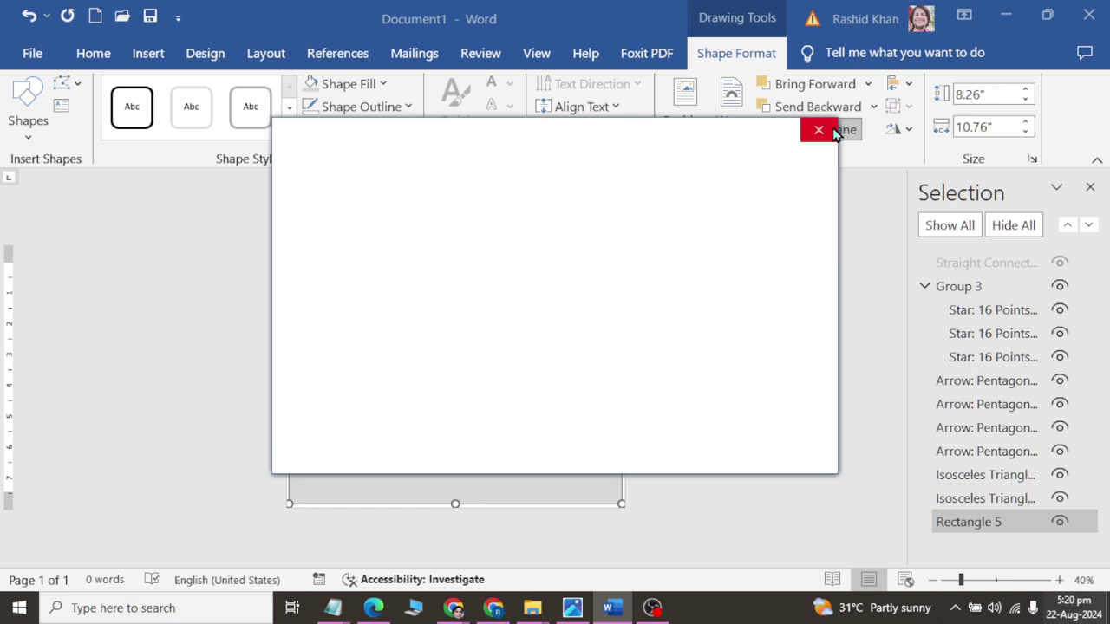
click(818, 129)
click(340, 84)
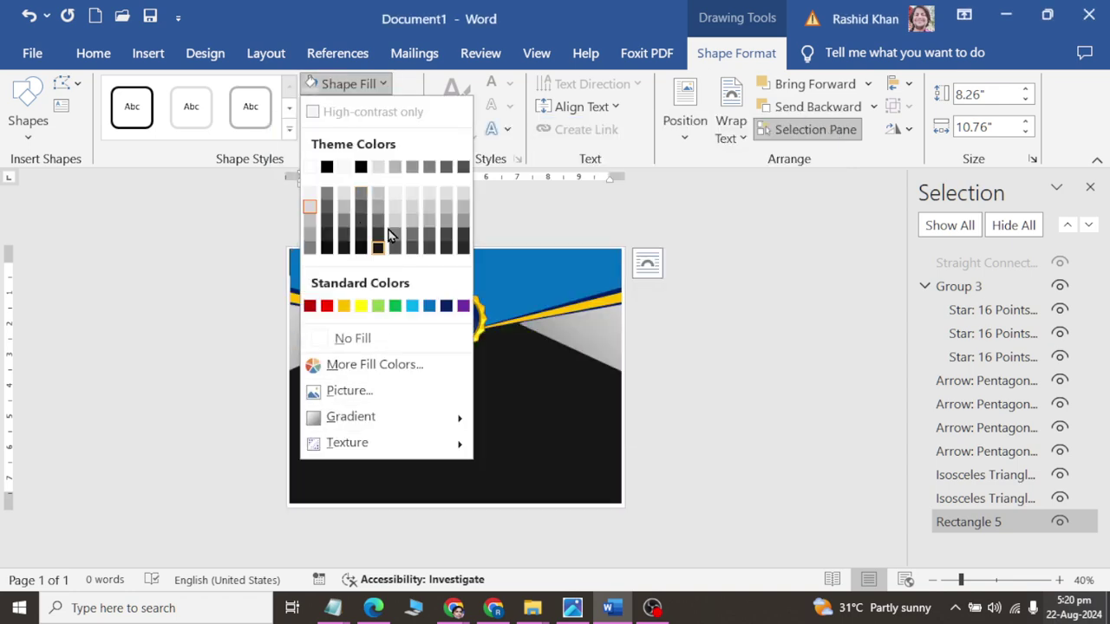
mouse_move(350, 417)
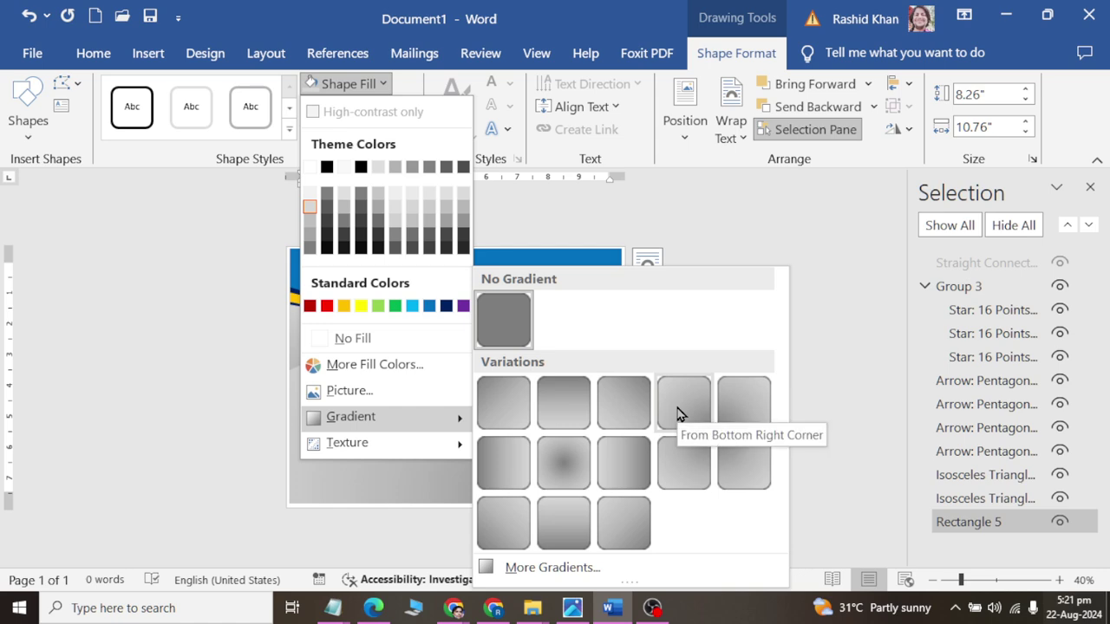
click(681, 415)
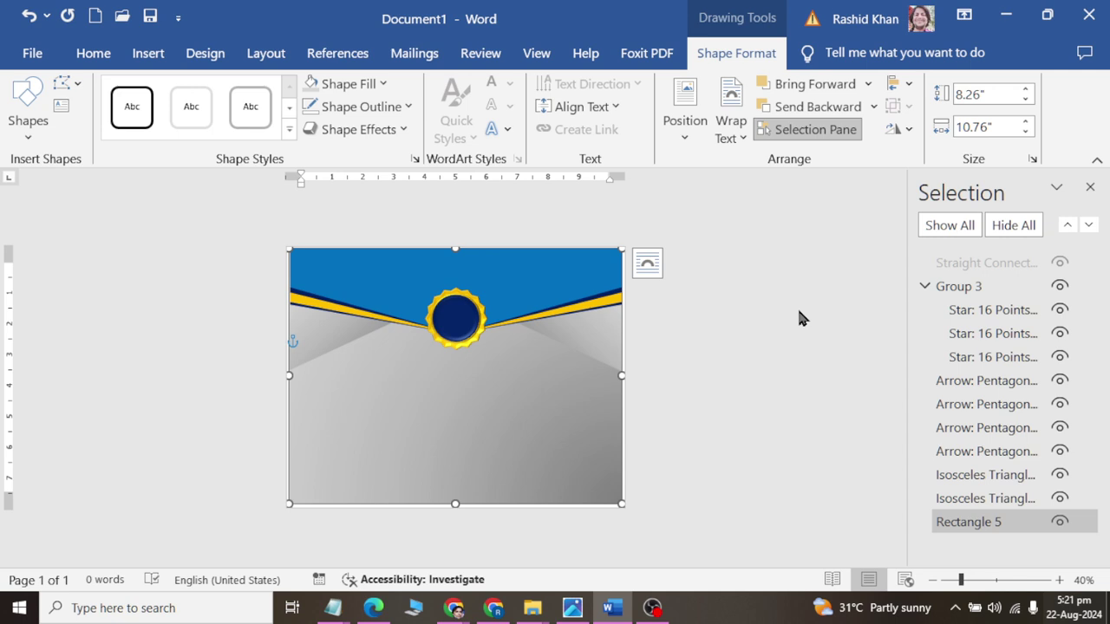
key(ctrl+z)
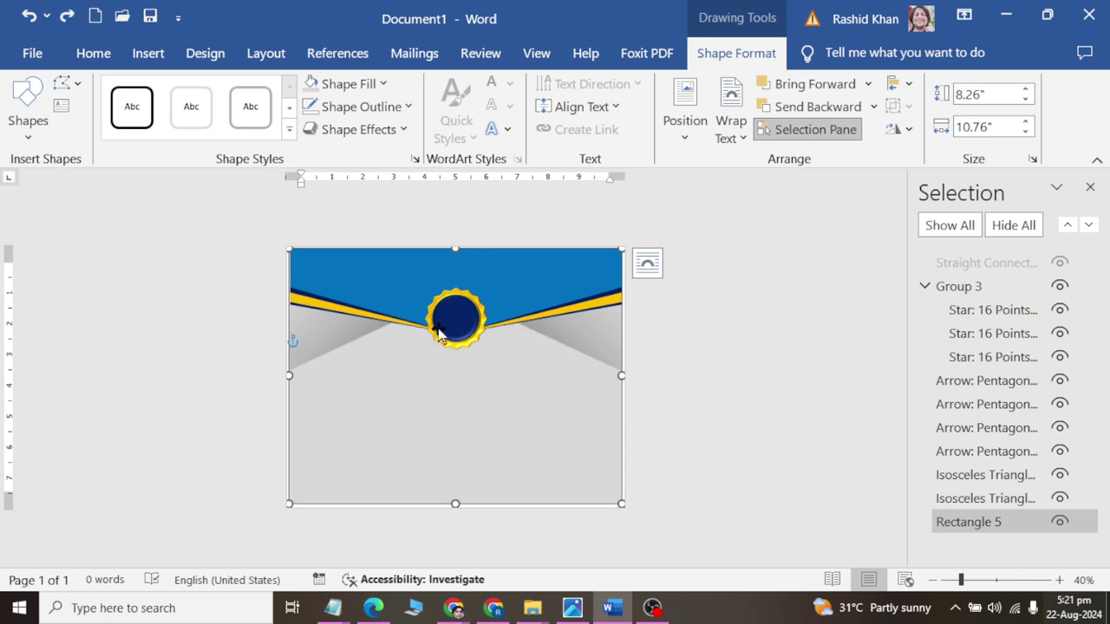
click(363, 86)
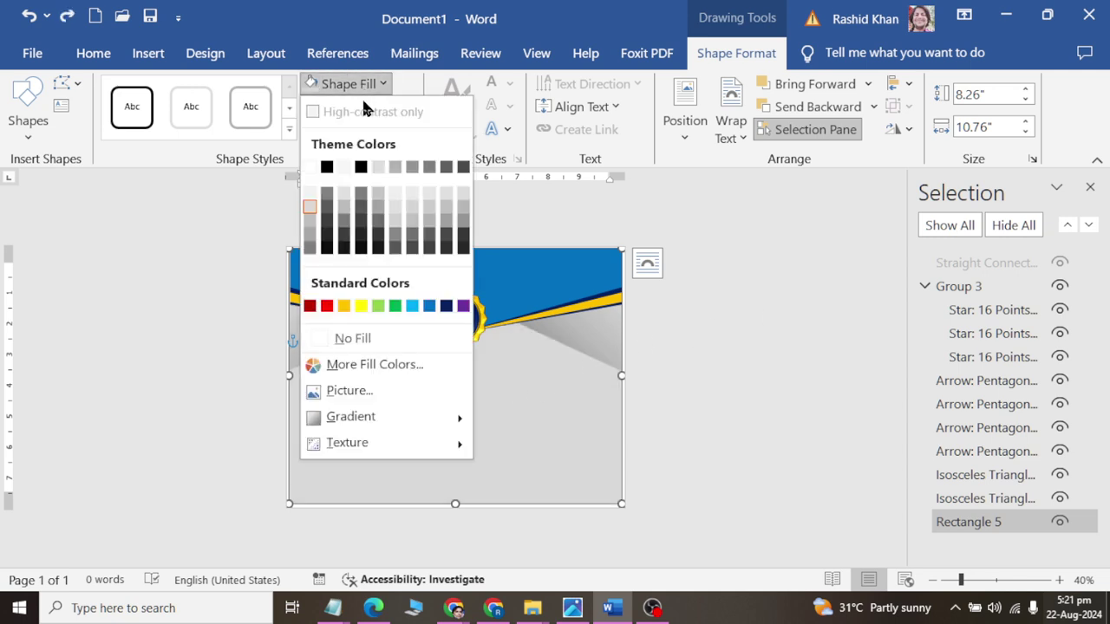
click(605, 555)
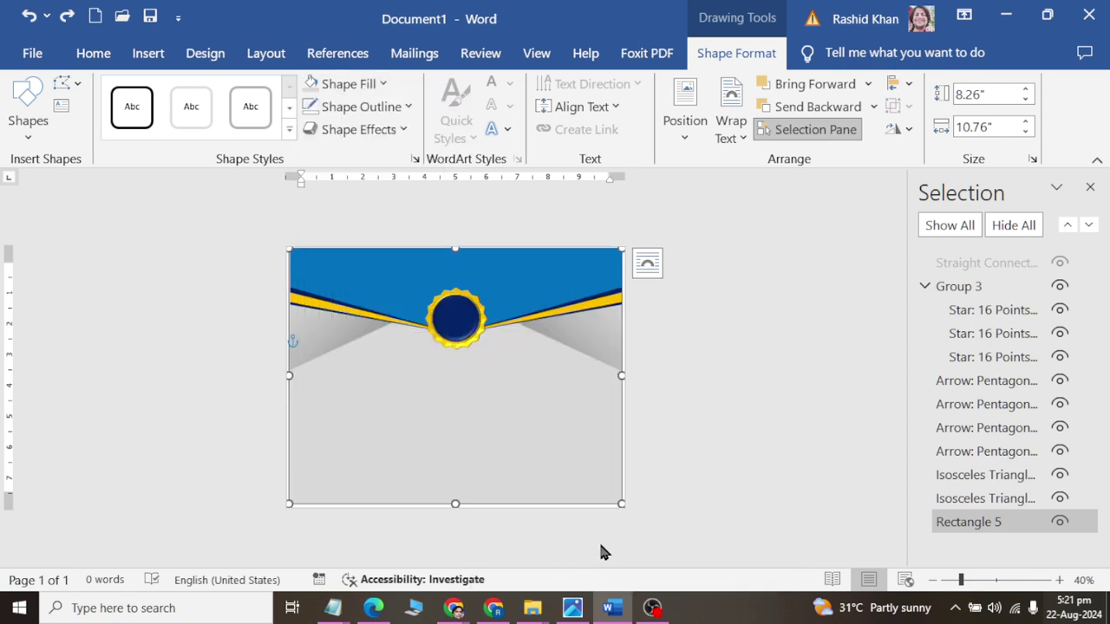
Switch the background rectangle's fill to a gradient and make the first stop light grey.
click(963, 355)
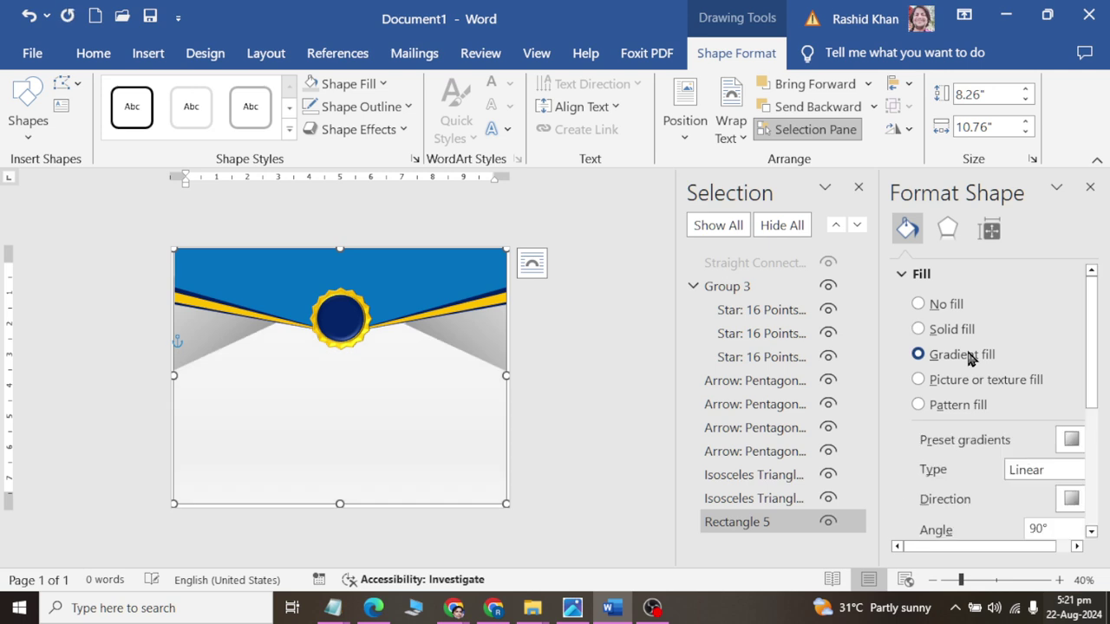
drag(1091, 411, 1098, 492)
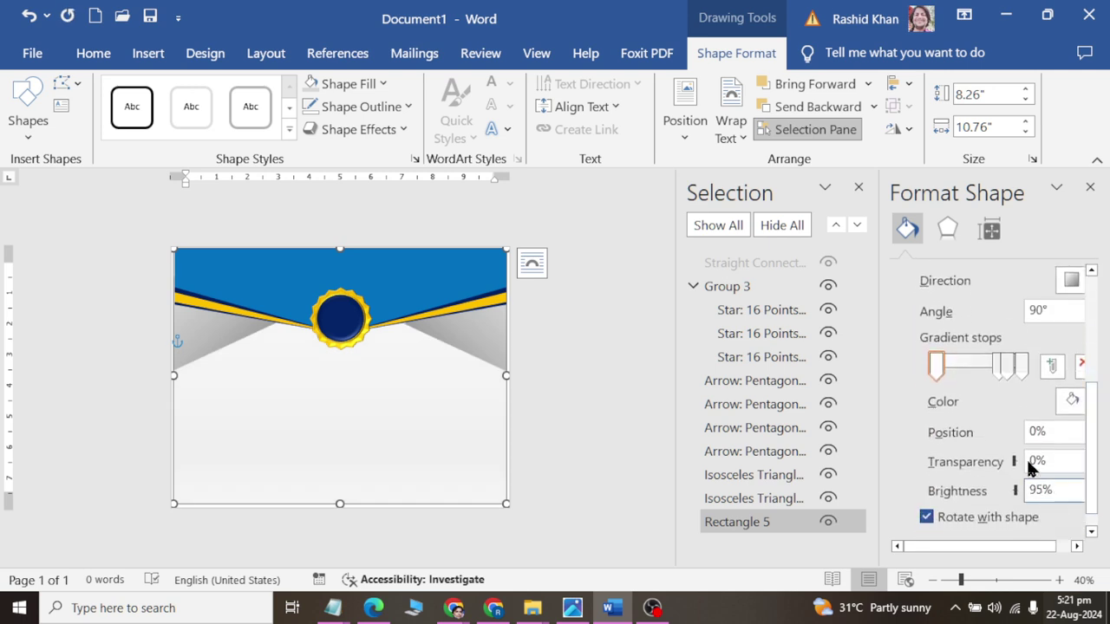
click(1060, 403)
click(944, 285)
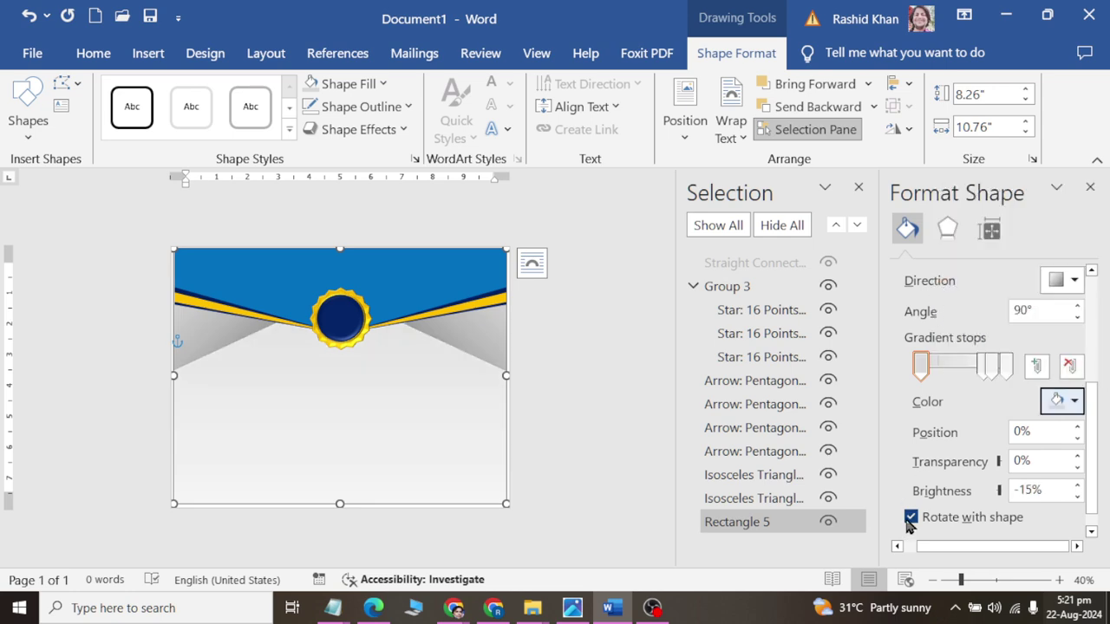
key(alt+Tab)
key(alt+Tab)
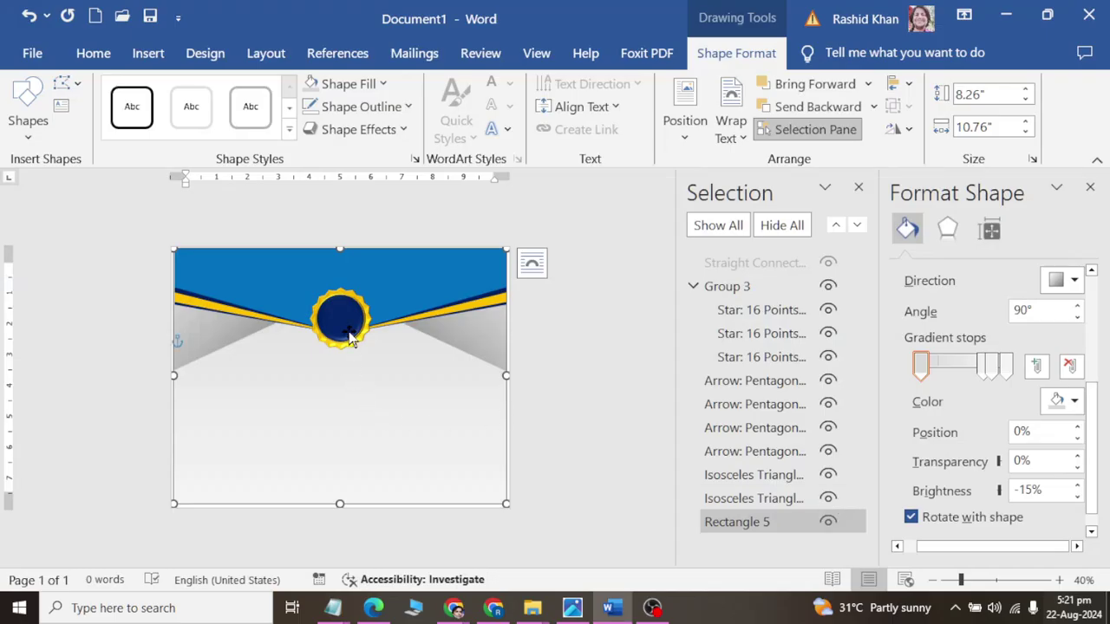
Drag the extra gradient stops off so only two stops remain.
click(1004, 375)
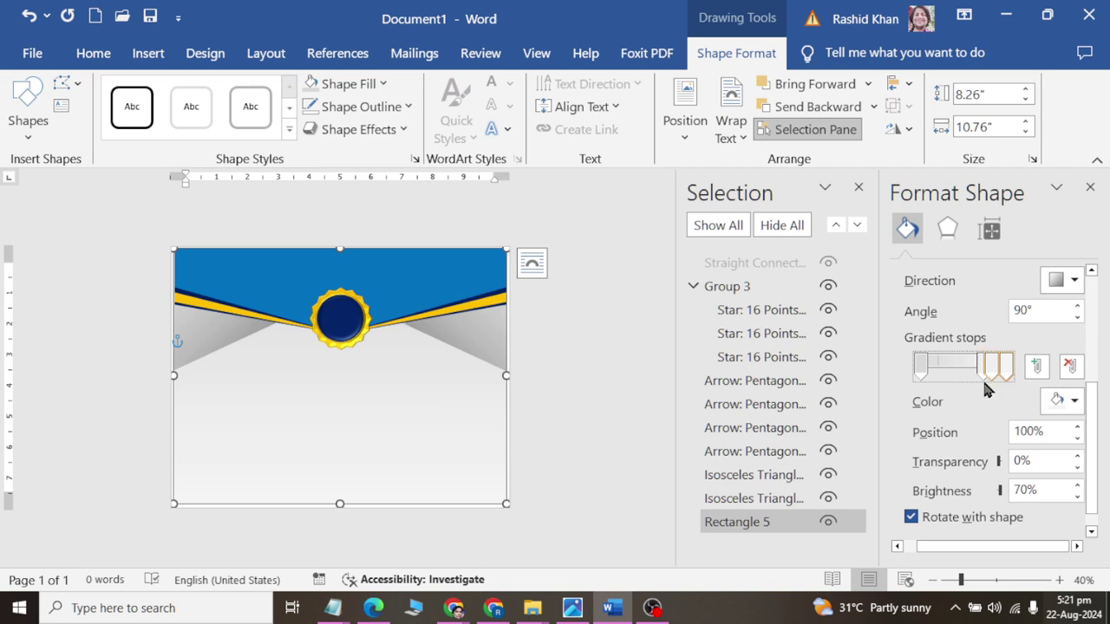
drag(984, 390, 999, 439)
click(989, 382)
drag(989, 381, 978, 466)
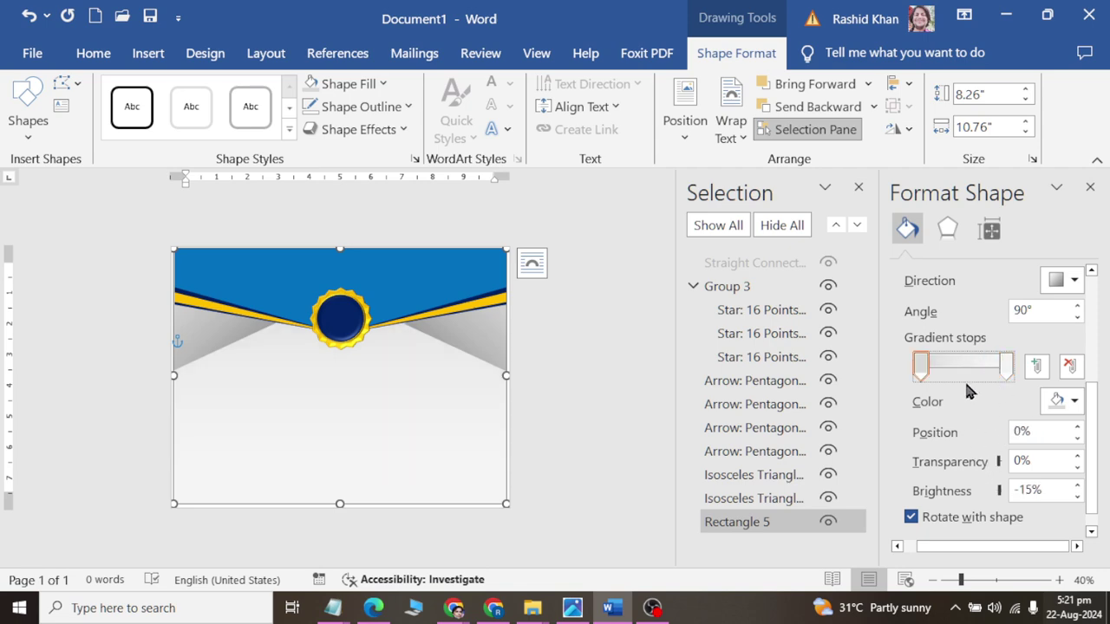
key(alt+Tab)
key(alt+Tab)
Make the right gradient stop white and compare the background with the reference image.
click(1006, 366)
click(1059, 401)
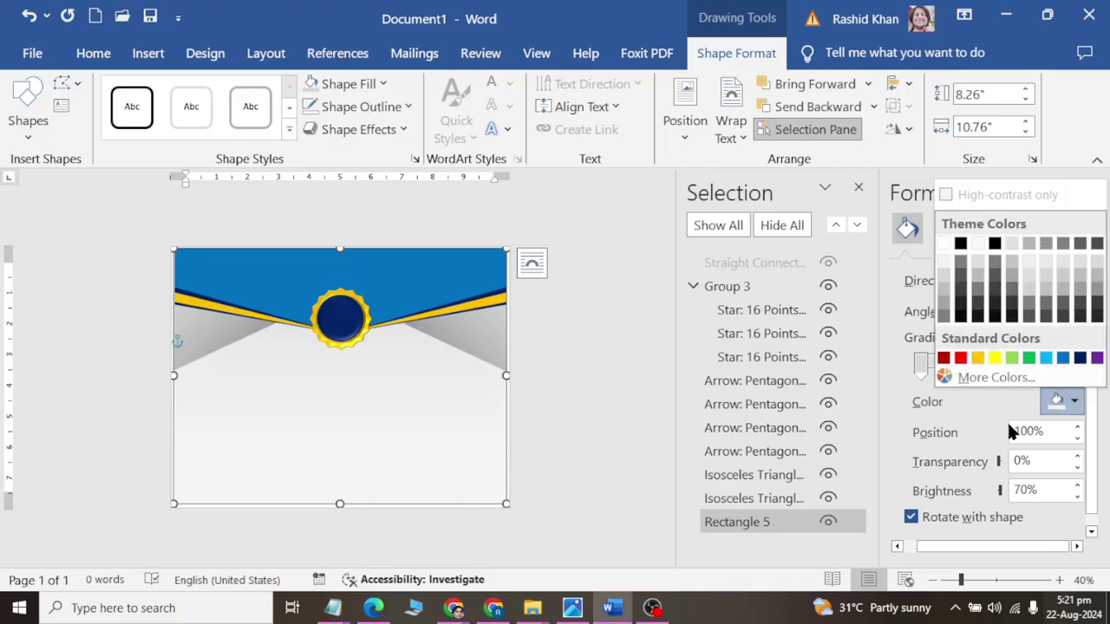
click(945, 246)
click(589, 544)
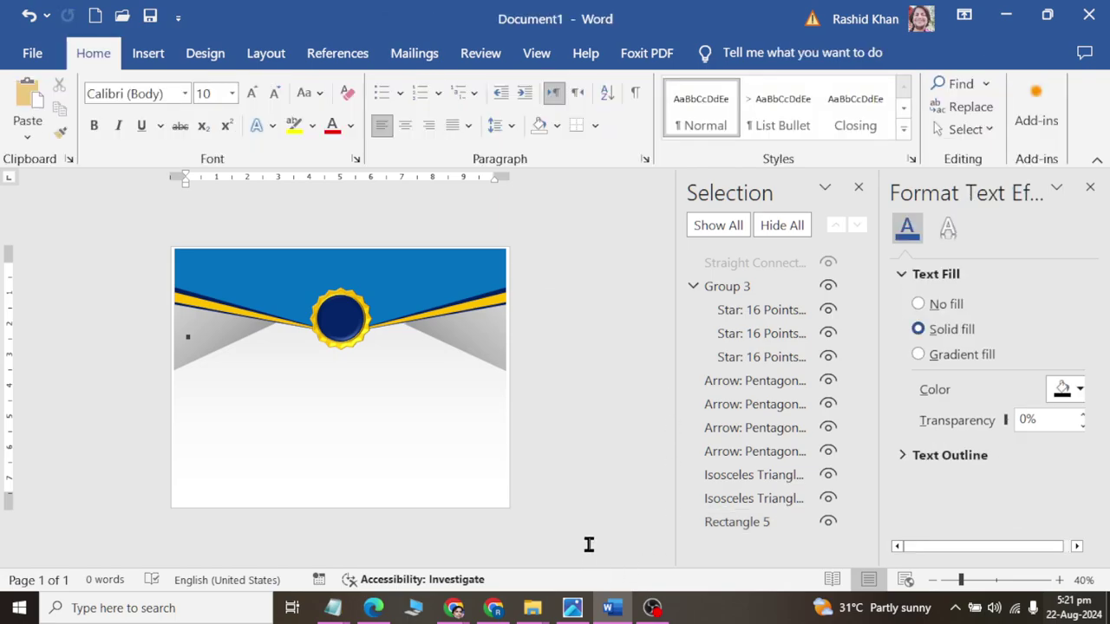
key(alt+Tab)
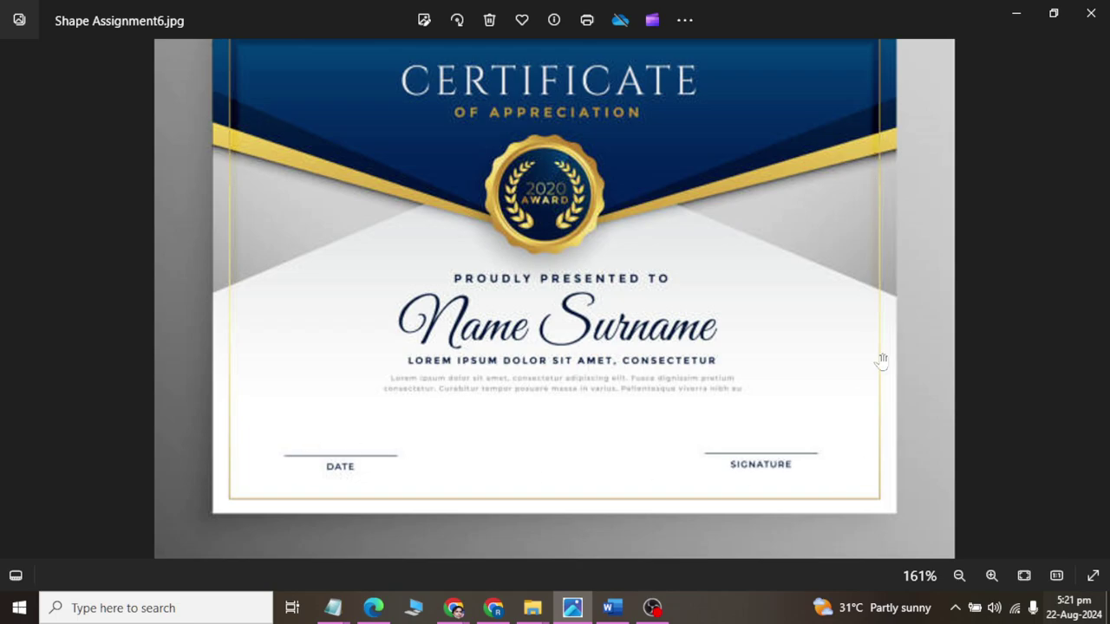
key(alt+Tab)
Draw a rectangle and move it to the page's top-left corner.
click(149, 54)
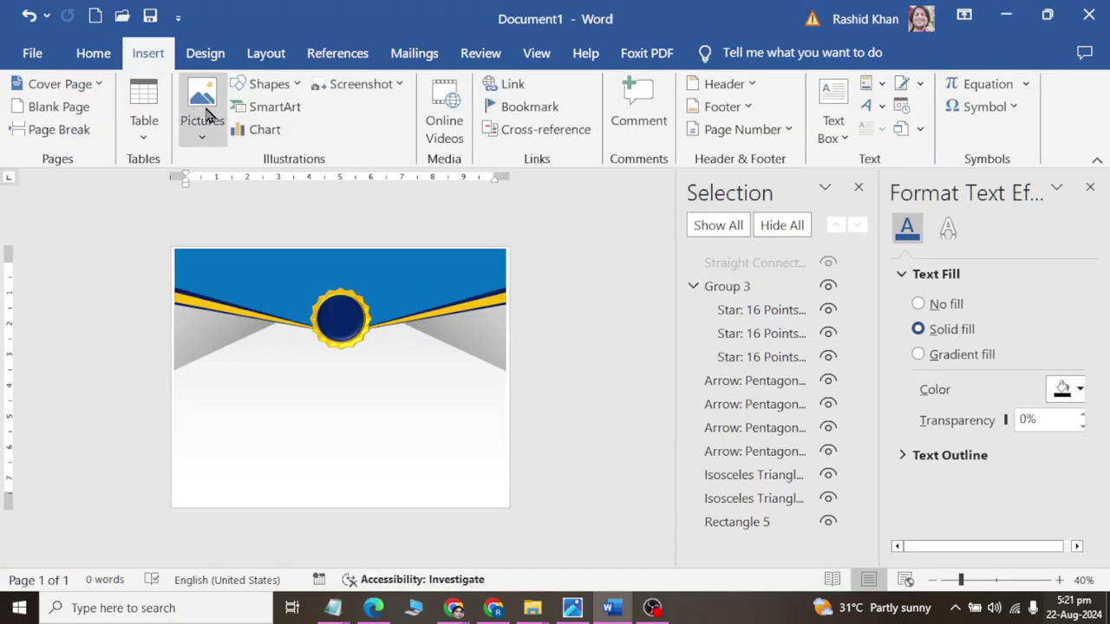
click(265, 84)
click(339, 130)
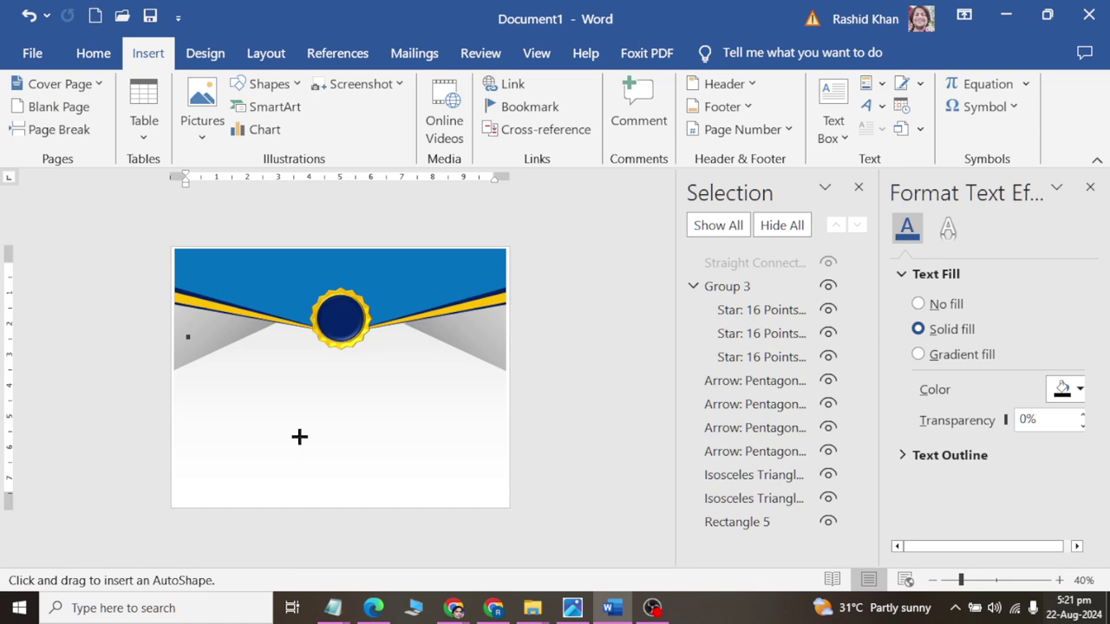
drag(286, 417, 365, 453)
drag(302, 411, 225, 273)
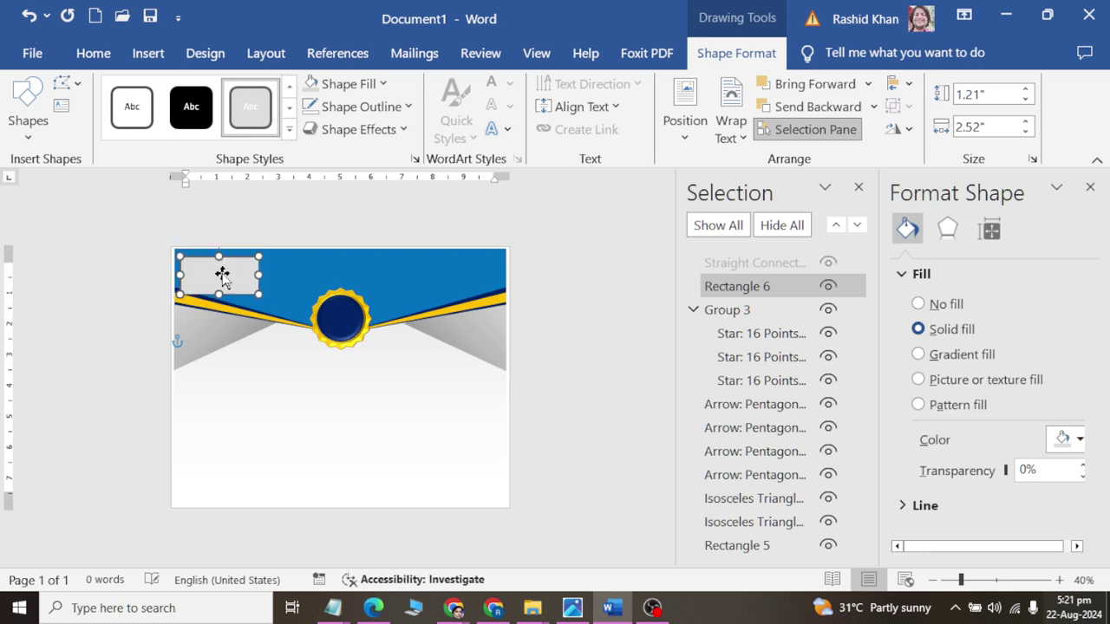
Nudge the rectangle up and stretch it to cover nearly the whole page.
scroll(222, 274, up, 5)
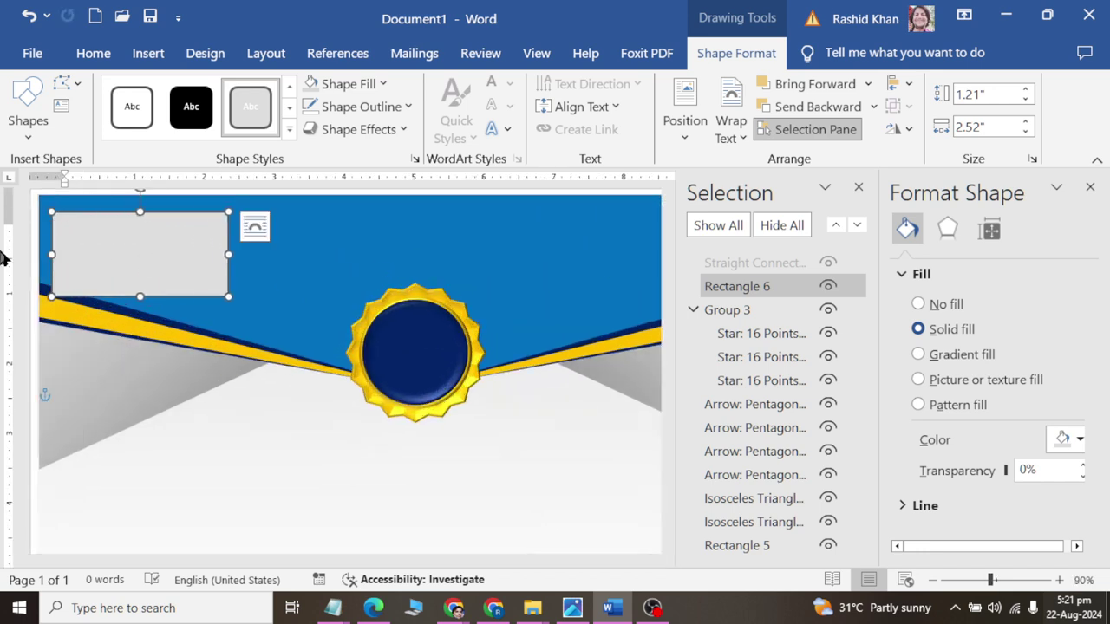
key(Up)
key(Up)
key(Up)
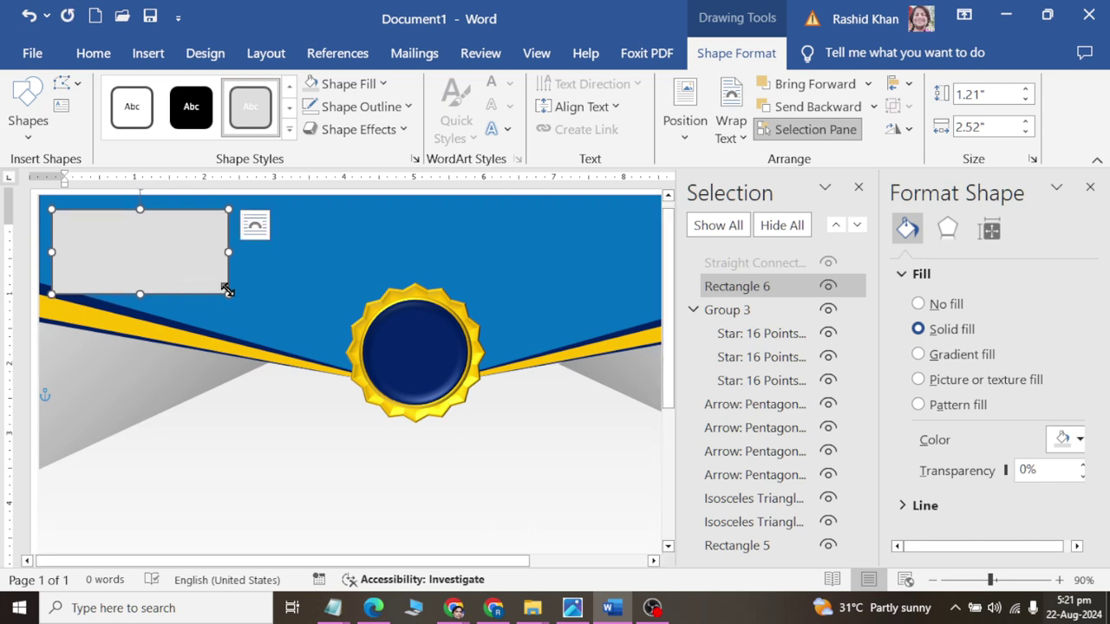
scroll(284, 290, down, 3)
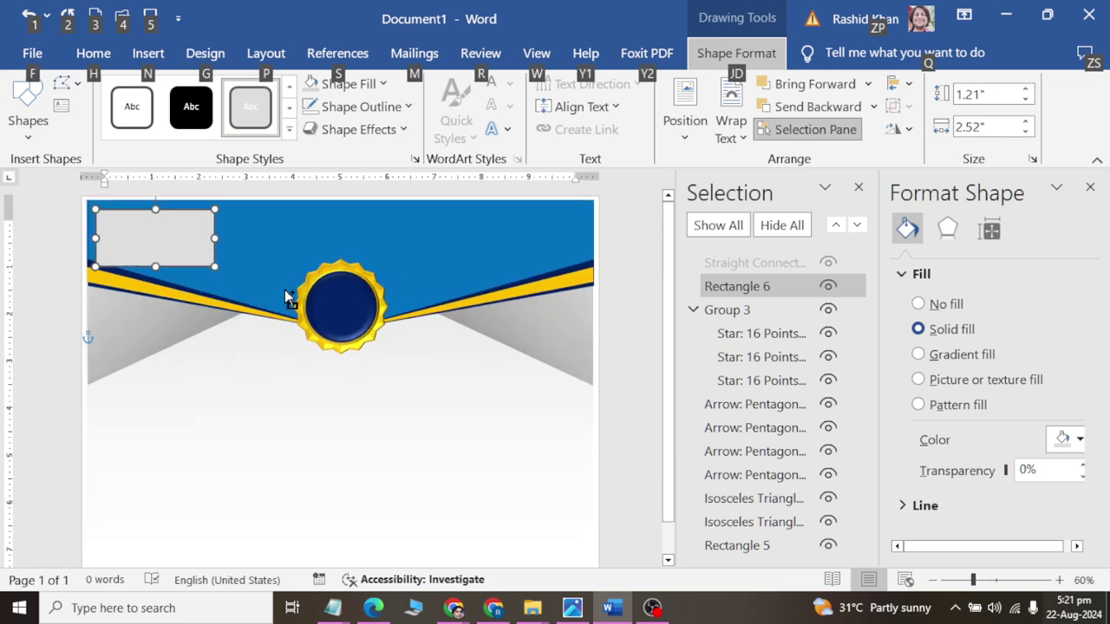
drag(212, 263, 367, 442)
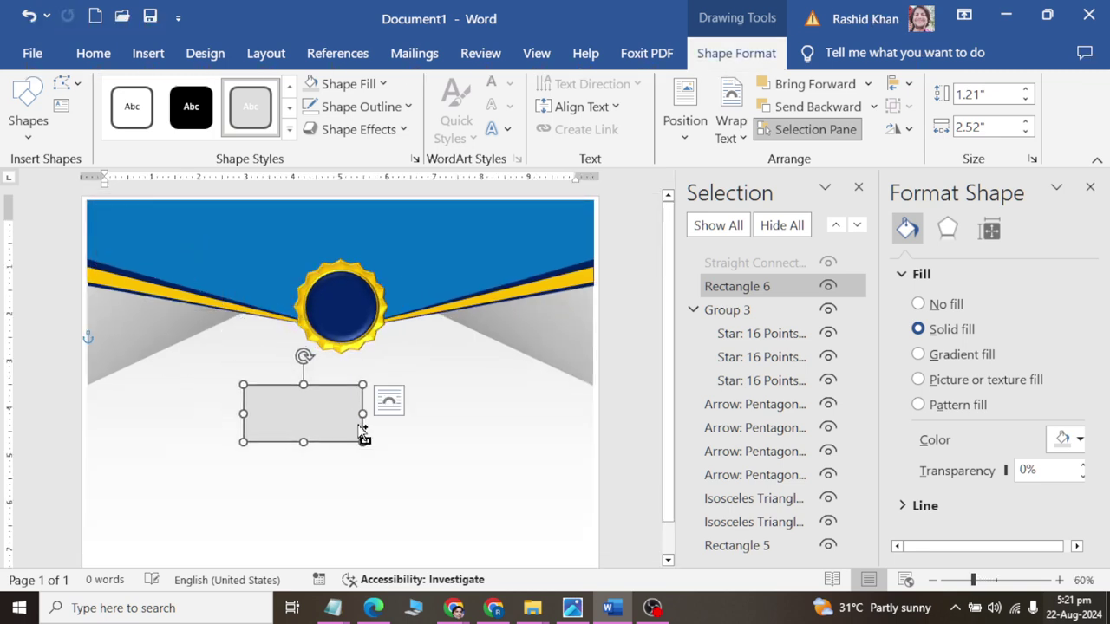
key(ctrl+z)
mouse_move(215, 264)
mouse_down()
mouse_move(584, 566)
mouse_move(587, 543)
mouse_up()
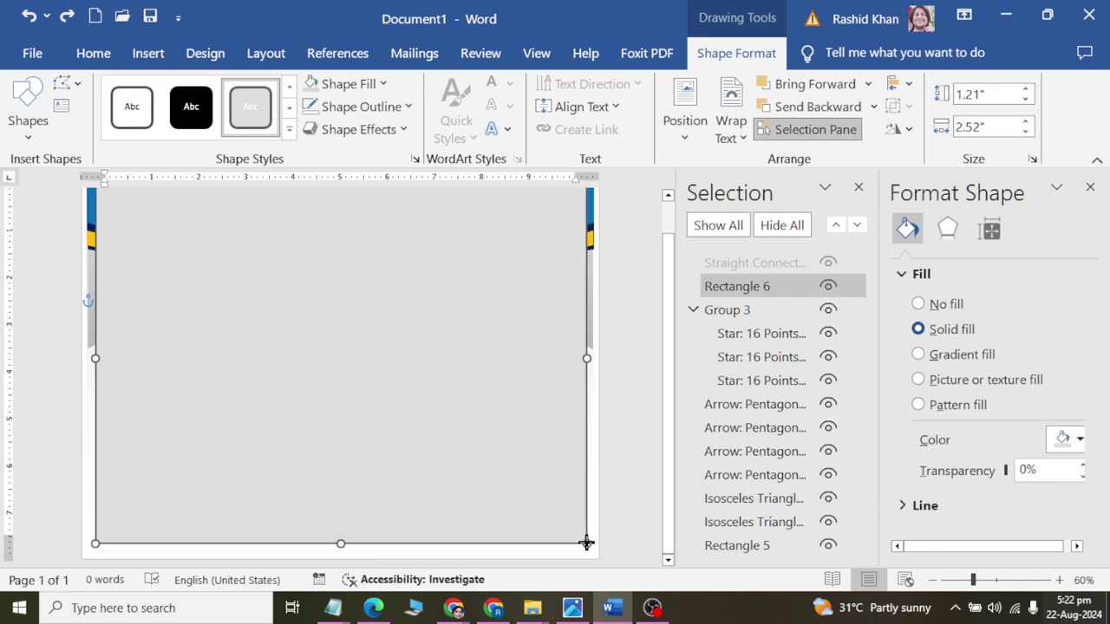
Remove the rectangle's fill and give it a yellow outline.
click(381, 107)
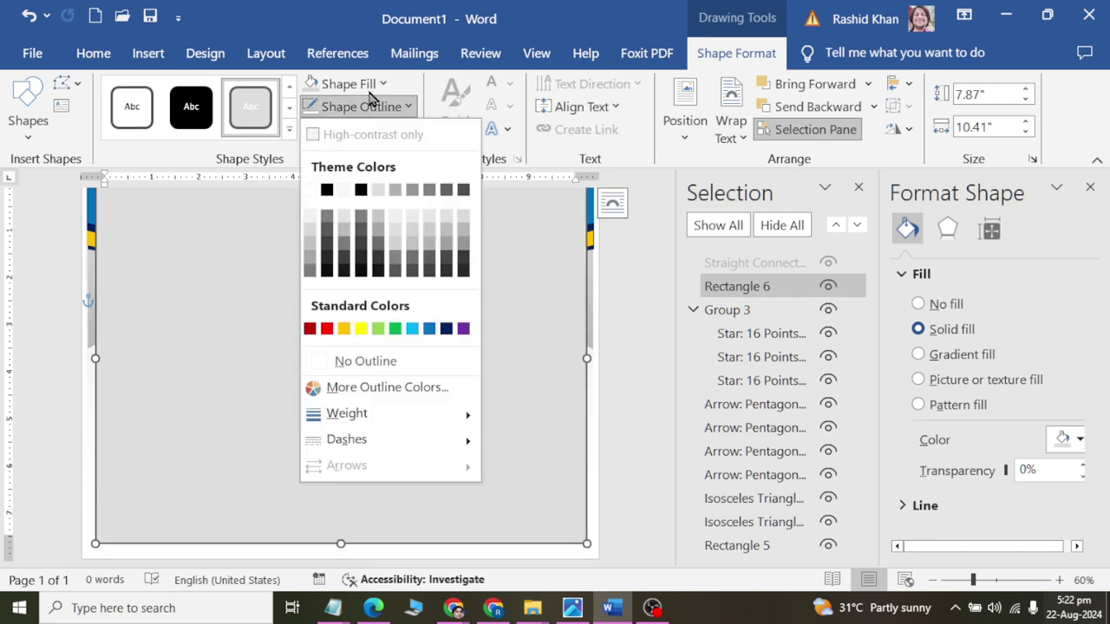
click(359, 86)
click(352, 338)
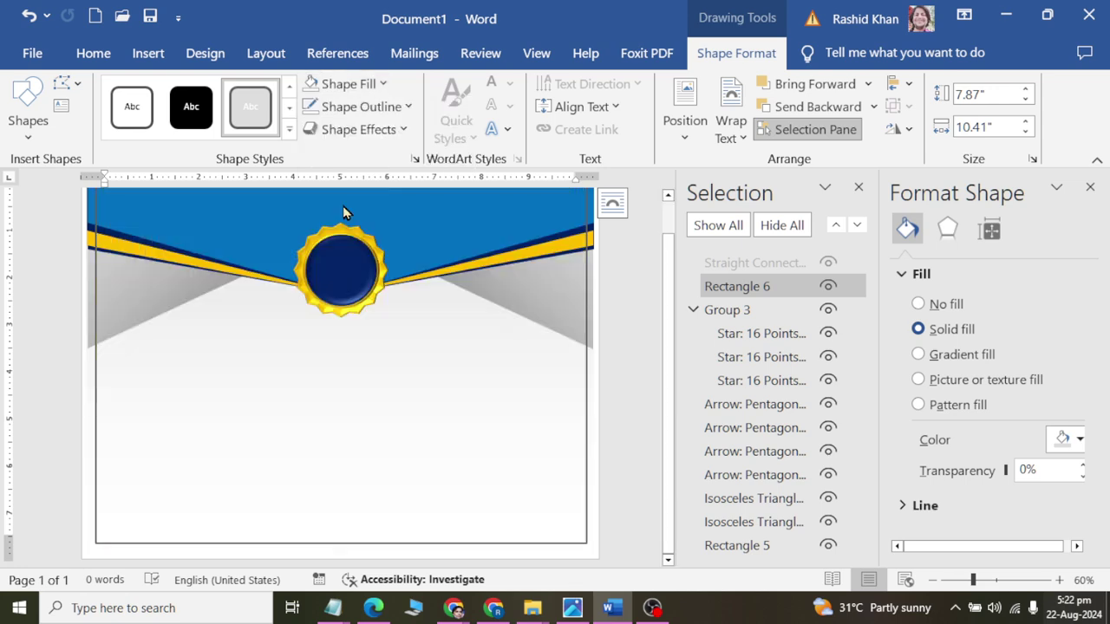
click(362, 107)
click(361, 329)
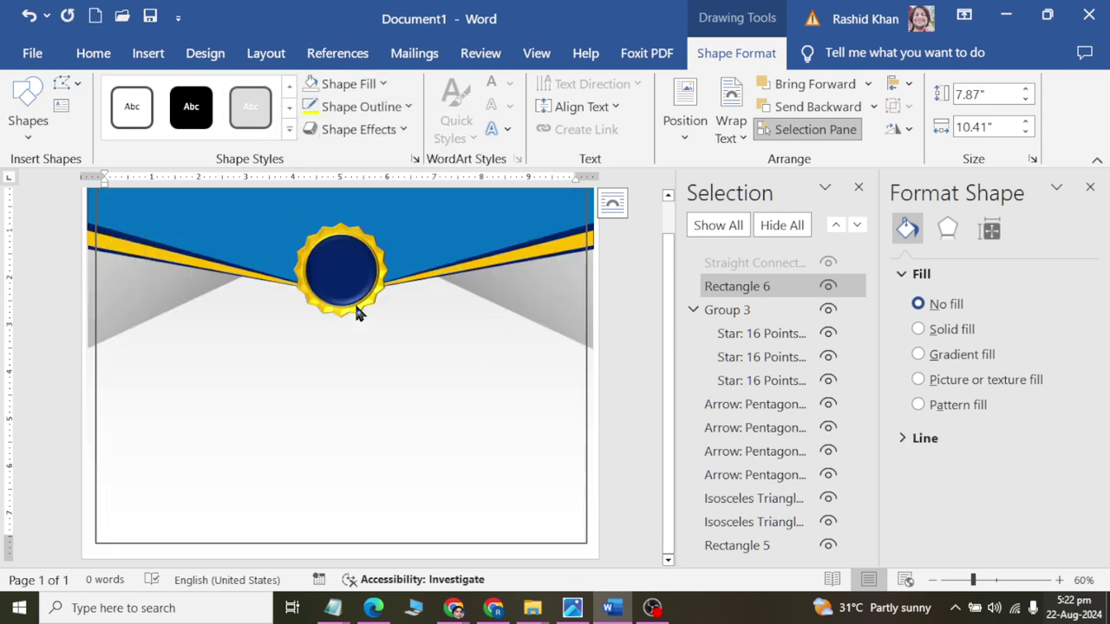
Set the yellow outline weight to 3 pt and add an outer shadow to the frame.
click(362, 107)
mouse_move(347, 414)
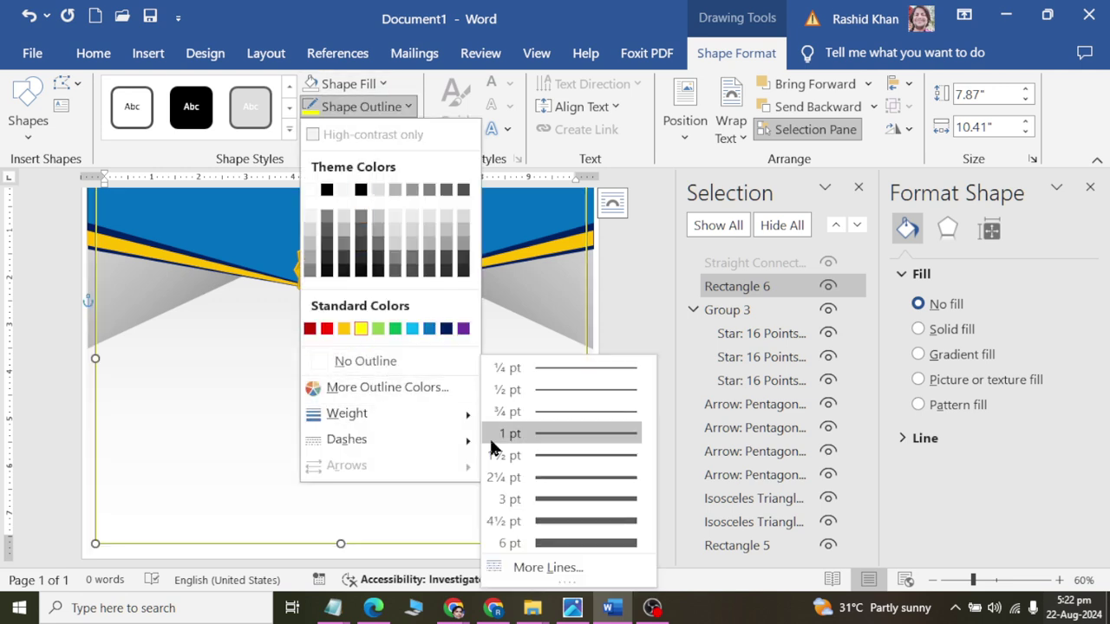
click(509, 500)
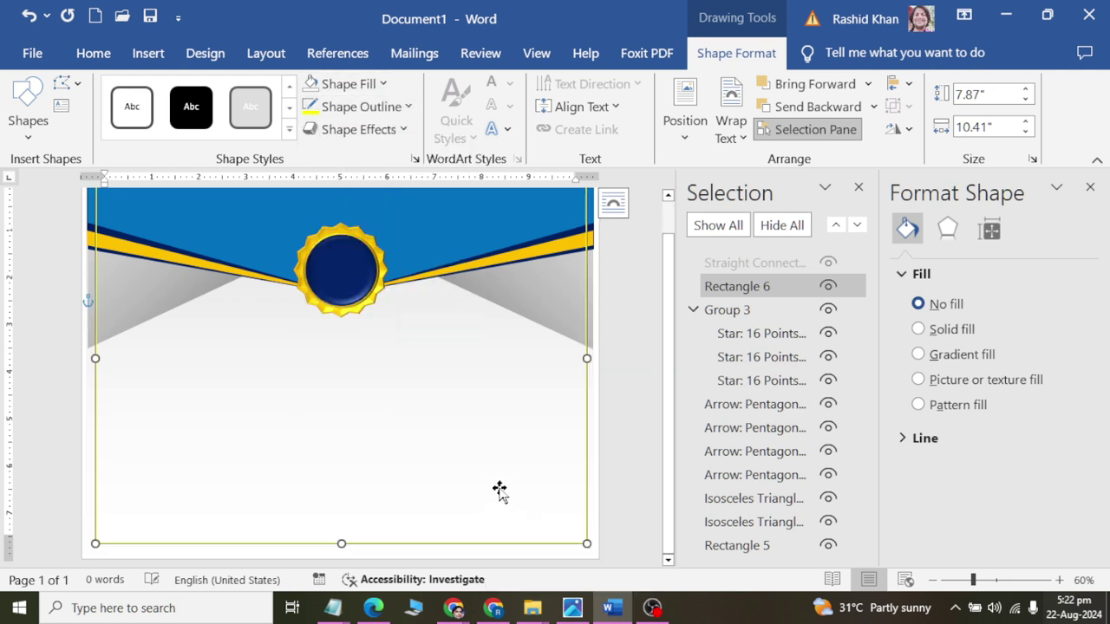
click(349, 130)
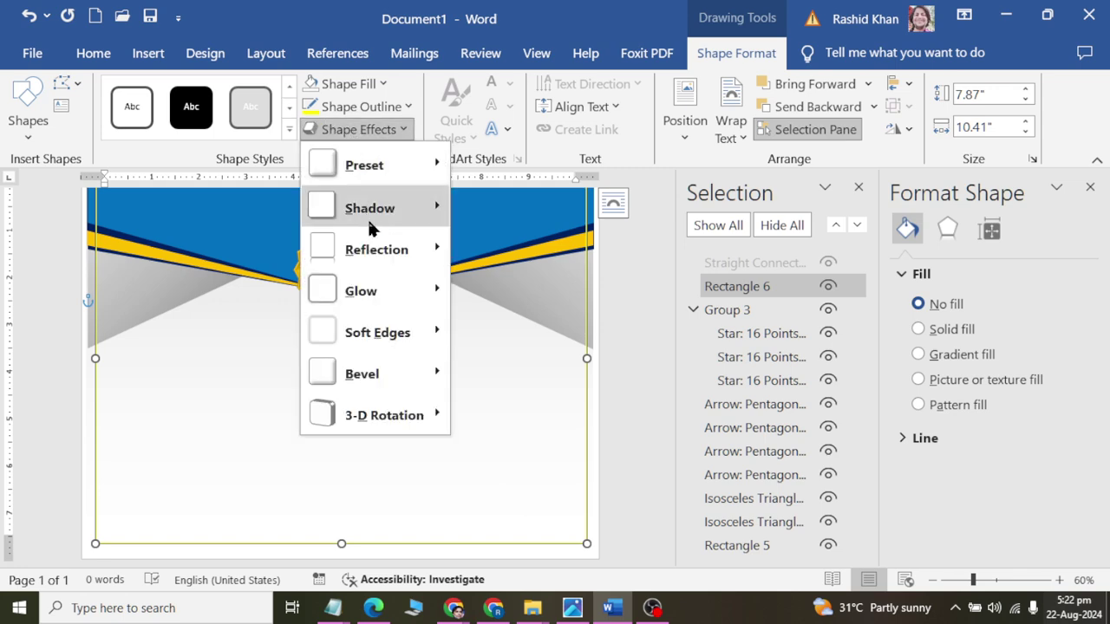
click(360, 128)
click(360, 106)
mouse_move(347, 440)
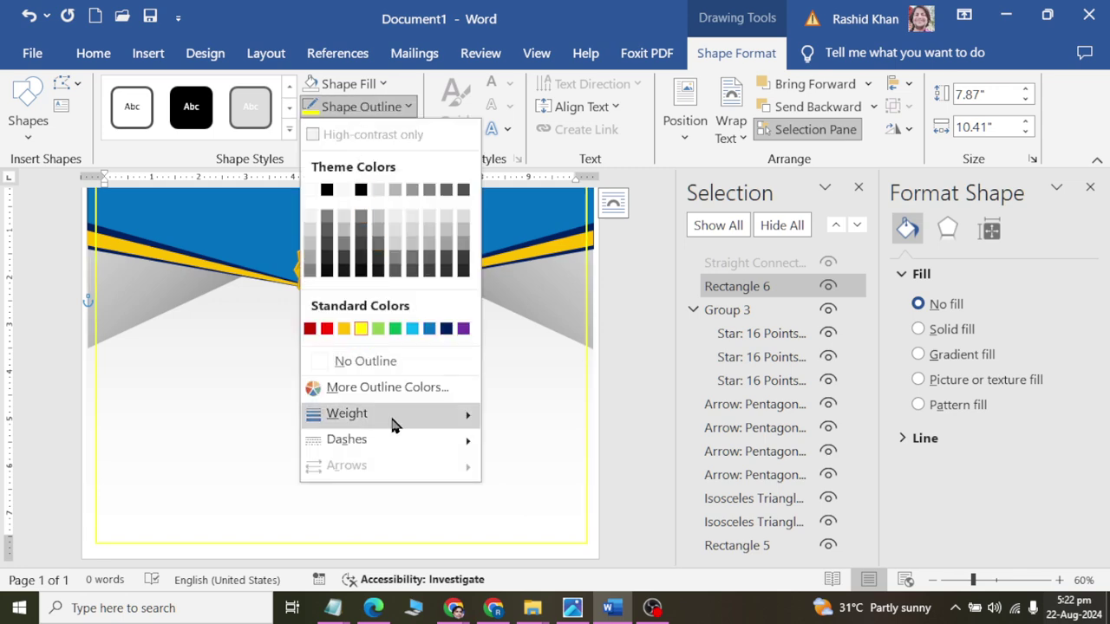
click(386, 386)
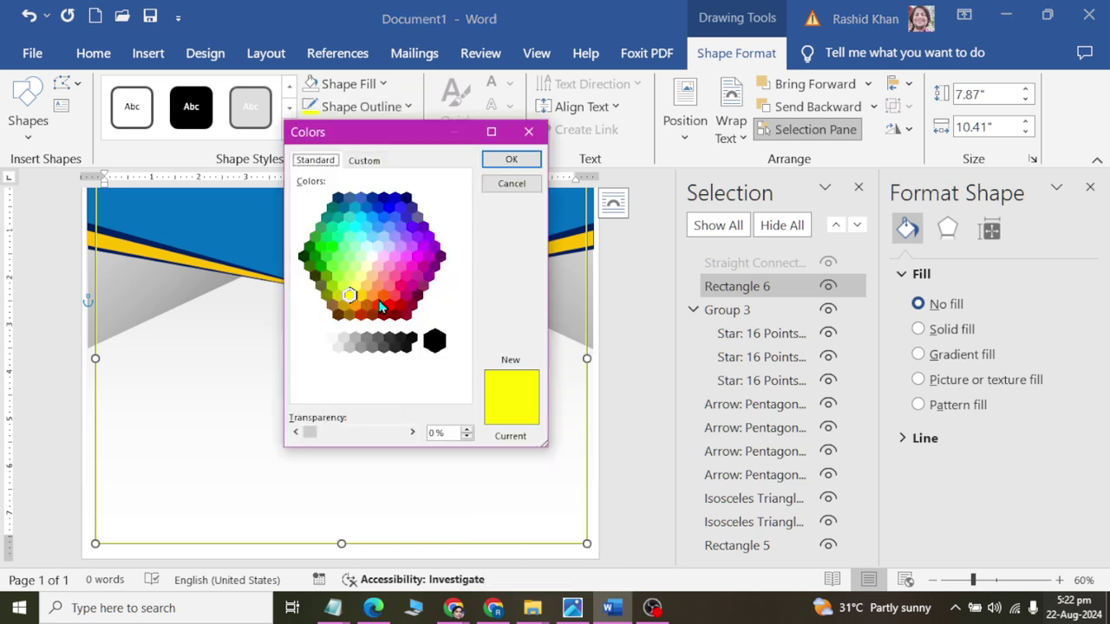
key(Escape)
click(365, 107)
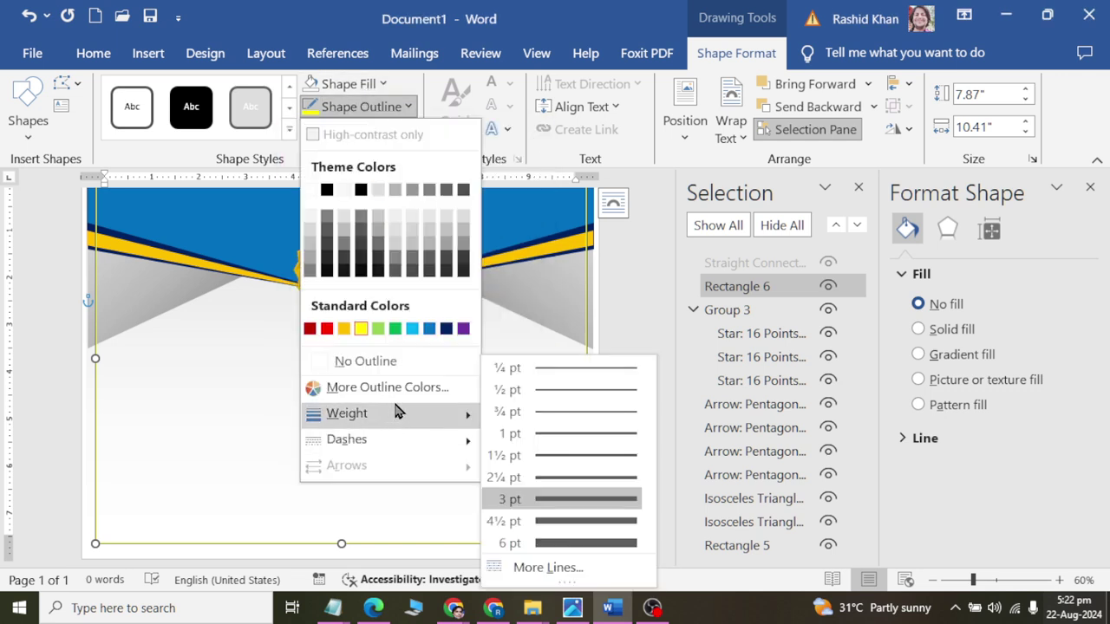
click(542, 475)
click(359, 129)
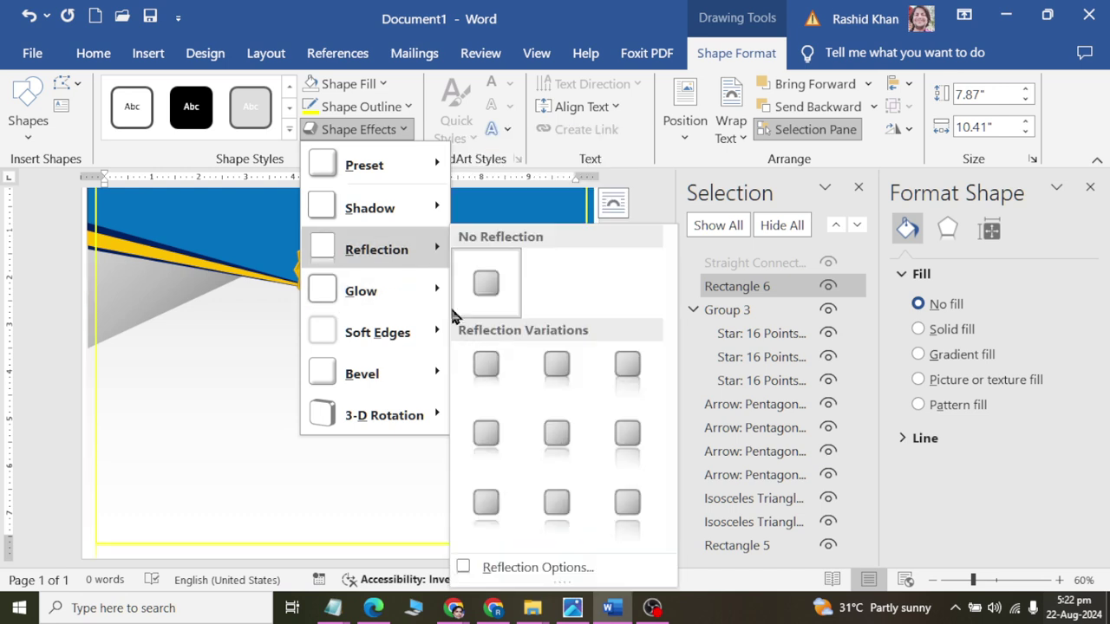
mouse_move(370, 208)
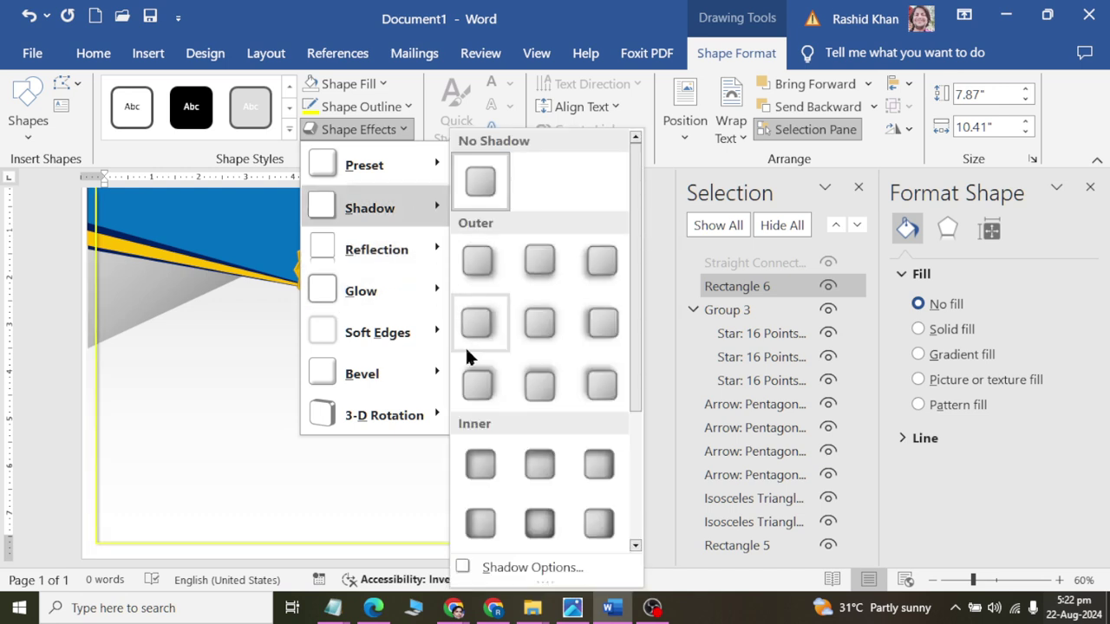
click(480, 322)
click(344, 411)
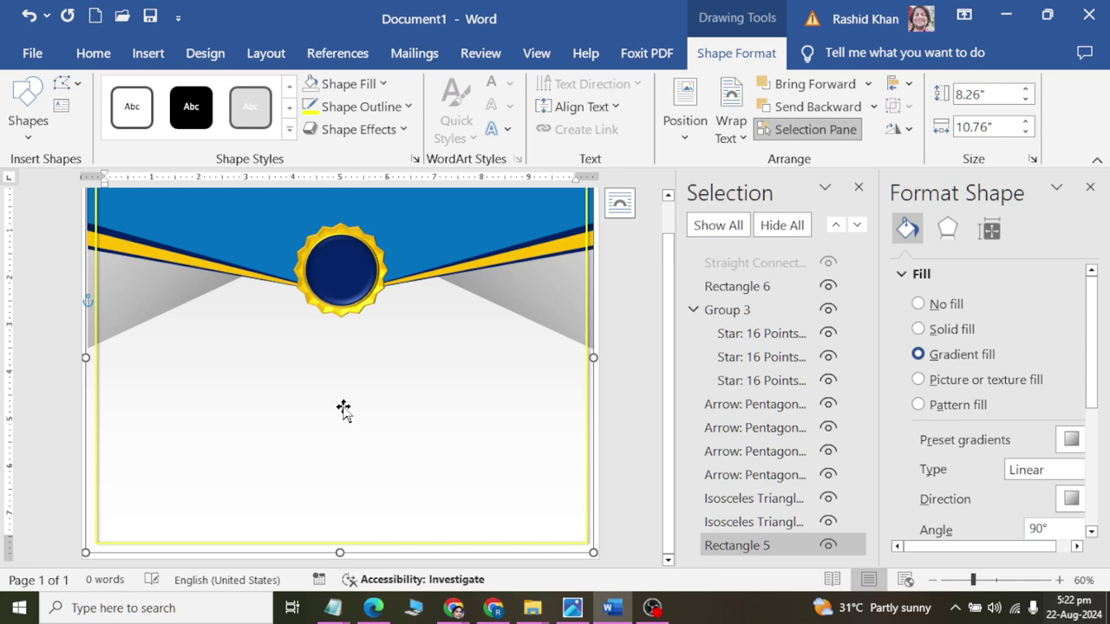
click(603, 418)
ctrl+scroll(422, 342, up, 2)
ctrl+scroll(421, 334, up, 2)
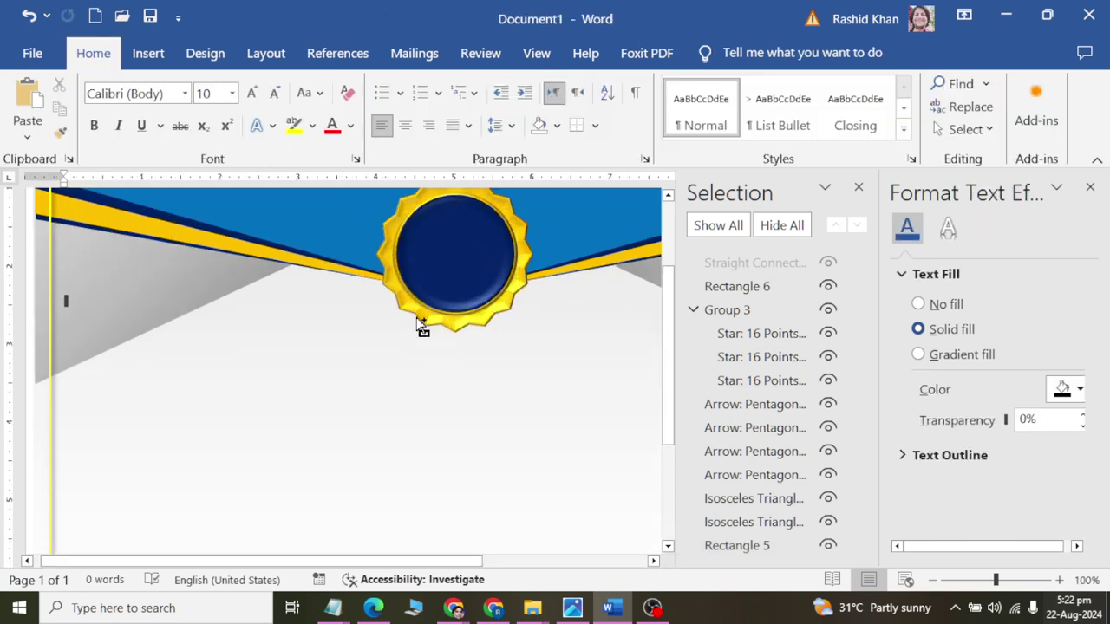
ctrl+scroll(417, 319, down, 1)
ctrl+scroll(416, 320, down, 1)
ctrl+scroll(416, 320, down, 1)
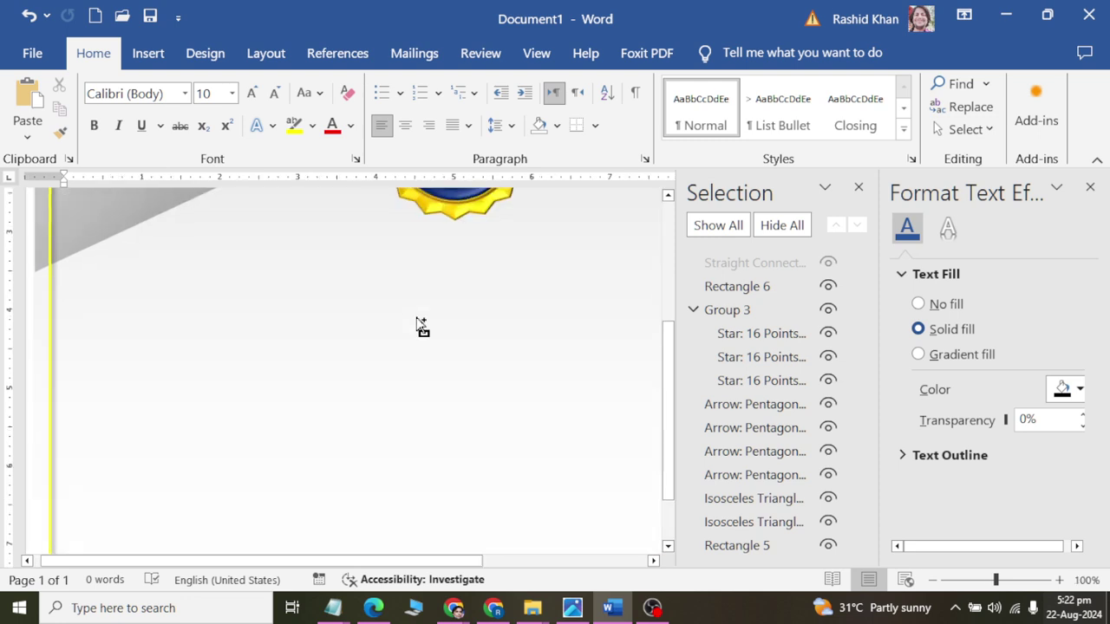
ctrl+scroll(417, 319, down, 1)
ctrl+scroll(419, 317, down, 1)
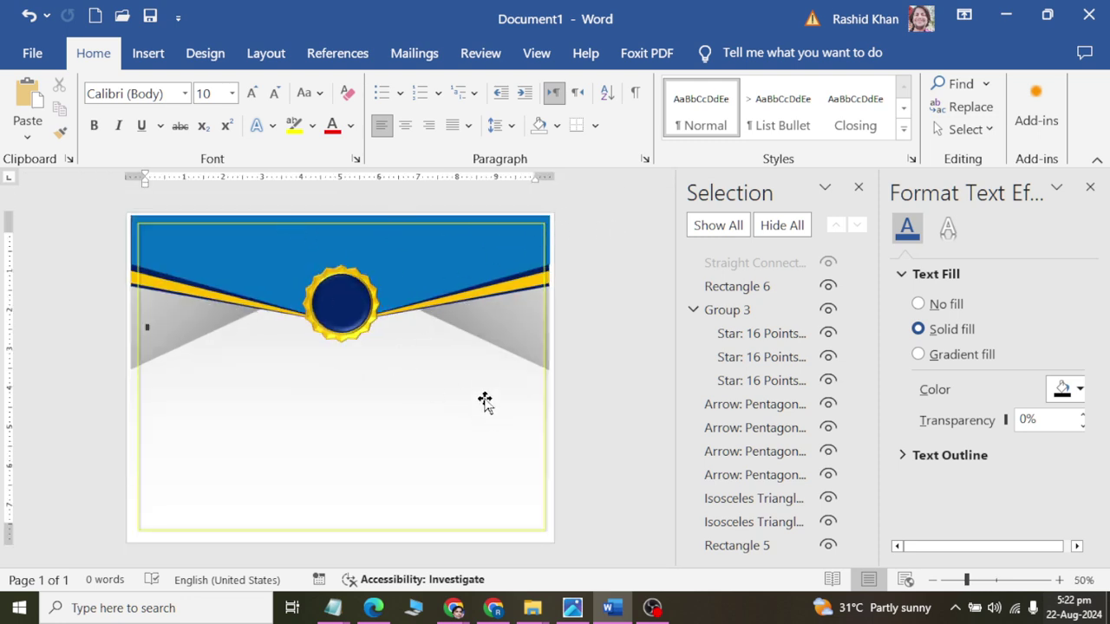
key(alt+Tab)
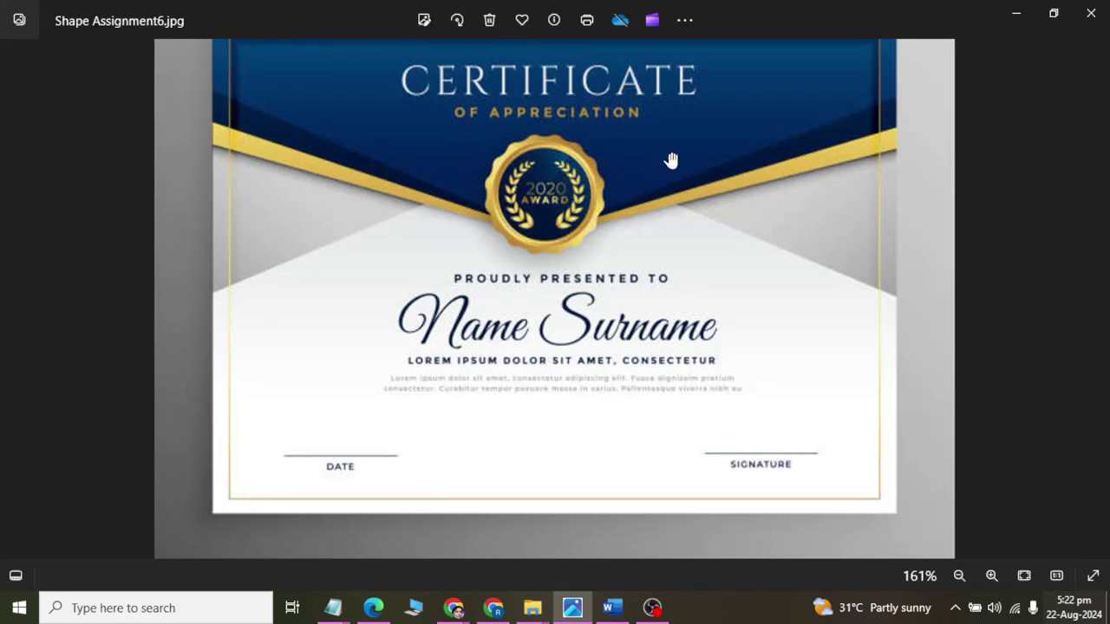
key(alt+Tab)
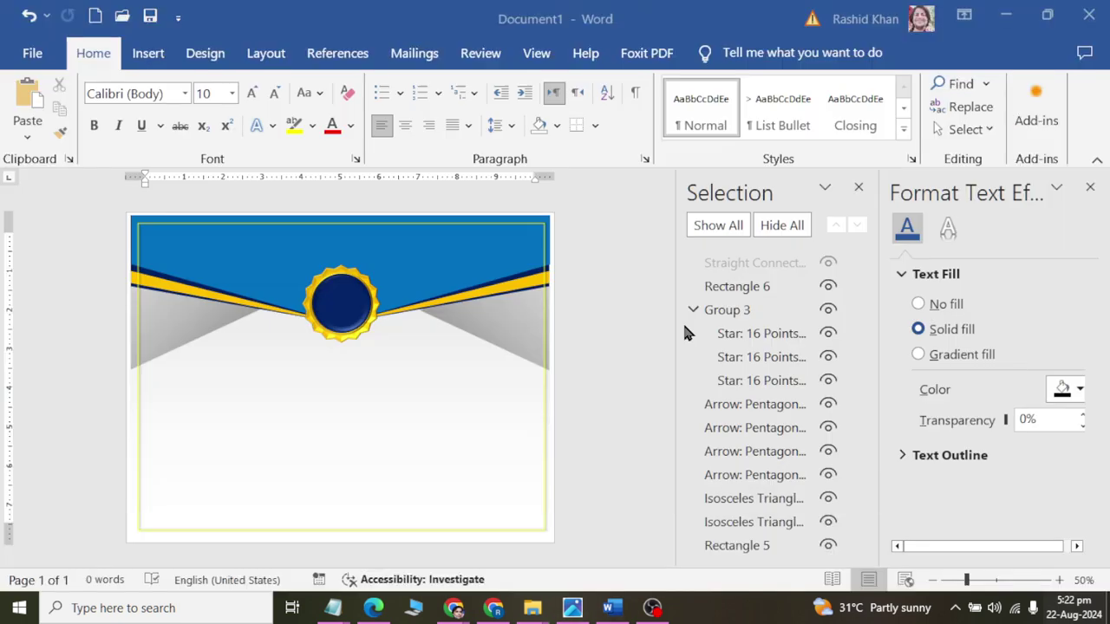